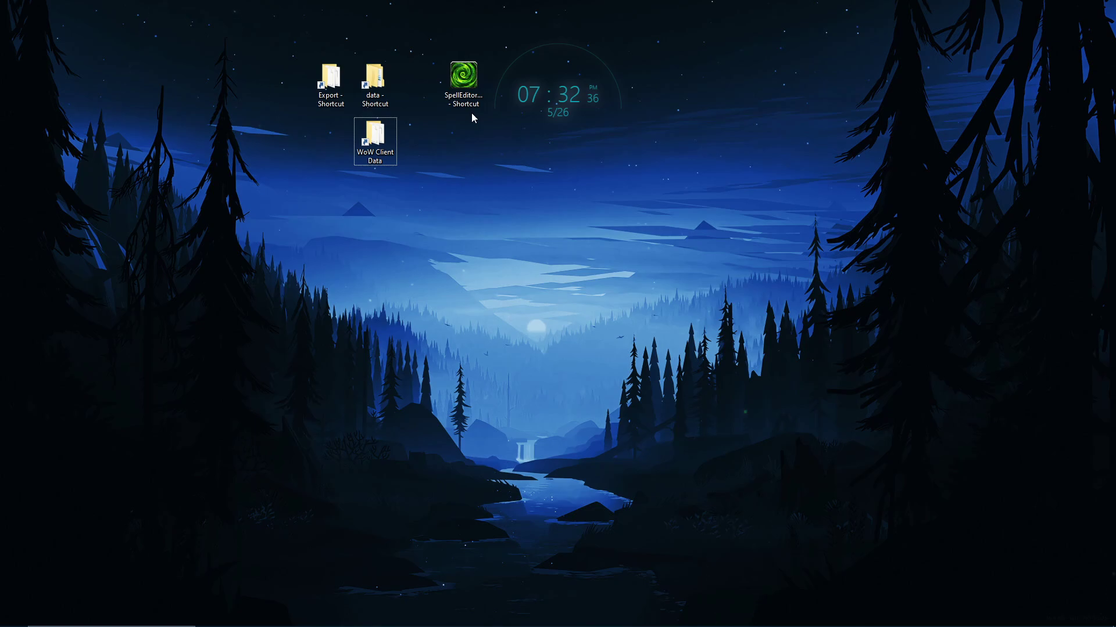
Step: Launch WoW Spell Editor v2.2.2 from the SpellEditor_x64 desktop shortcut
click(464, 100)
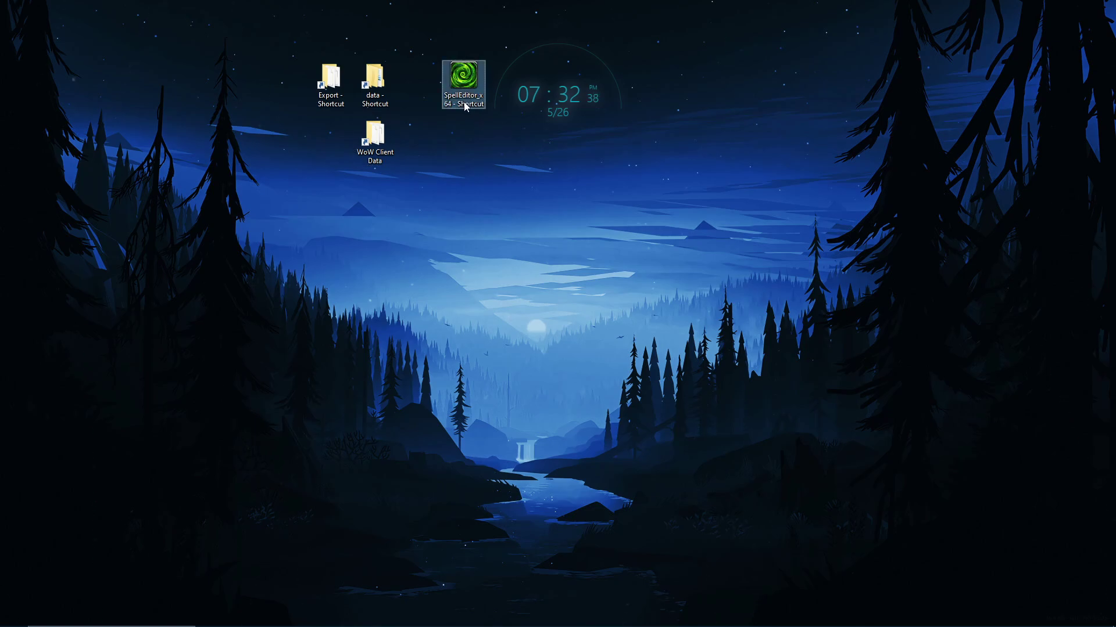
double_click(479, 98)
right_click(479, 96)
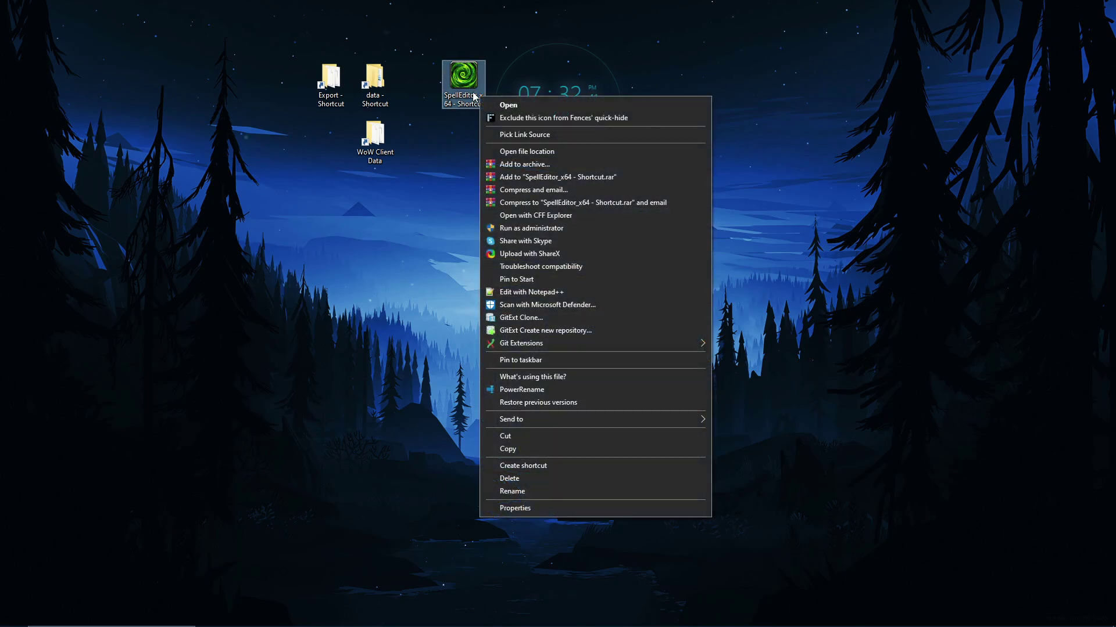
click(509, 106)
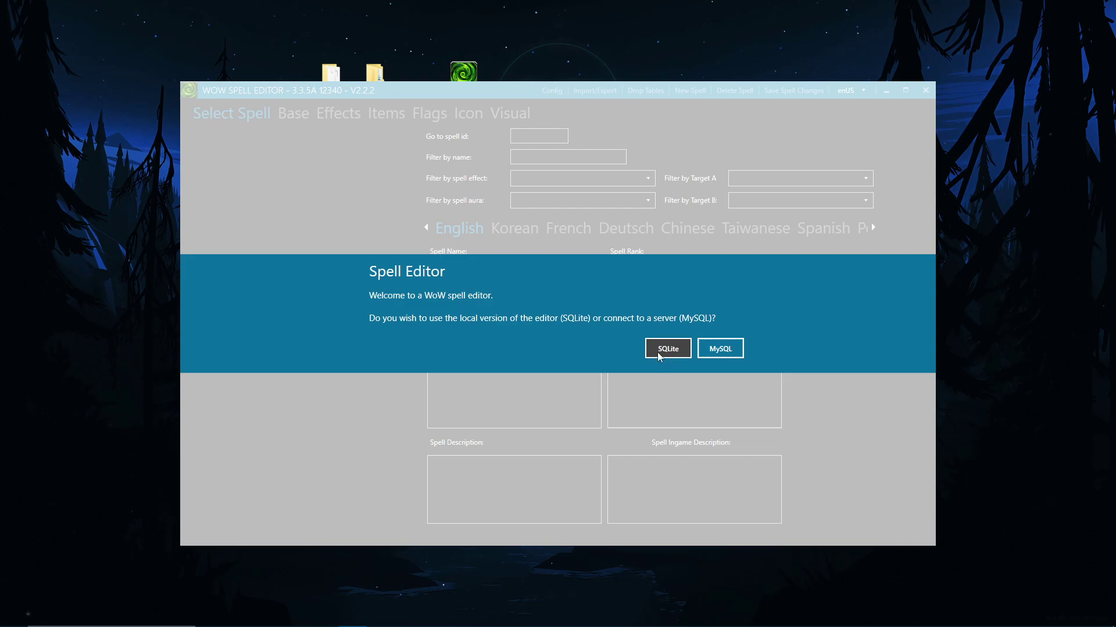
Step: Use the local SQLite option, browse the loaded spell list, and move the editor window down and right
click(682, 351)
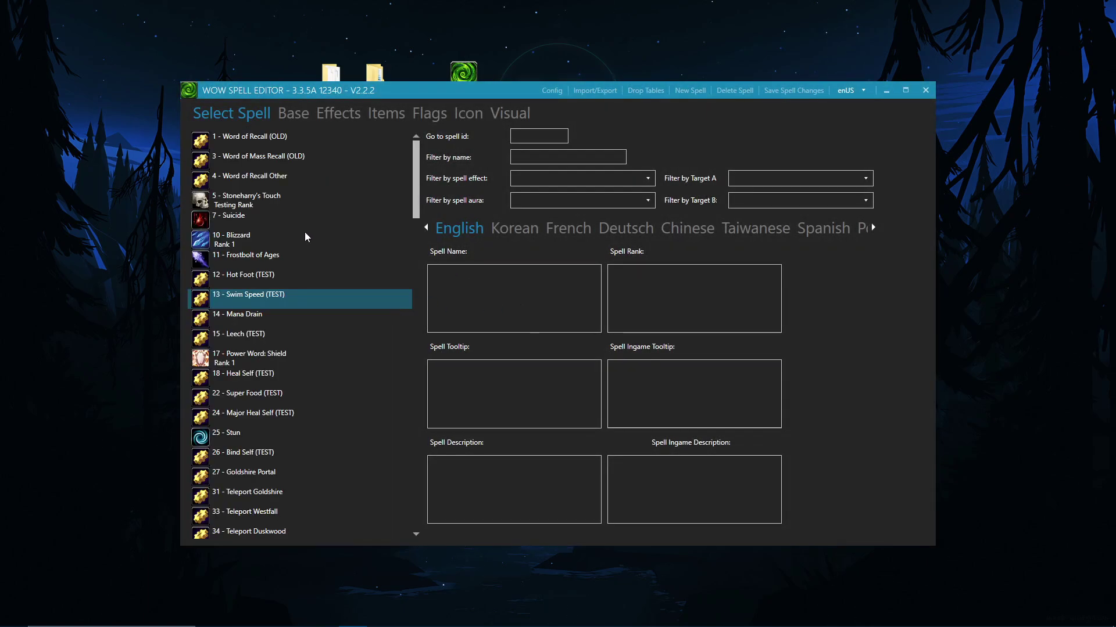
click(304, 235)
scroll(297, 186, down, 1)
scroll(298, 186, down, 6)
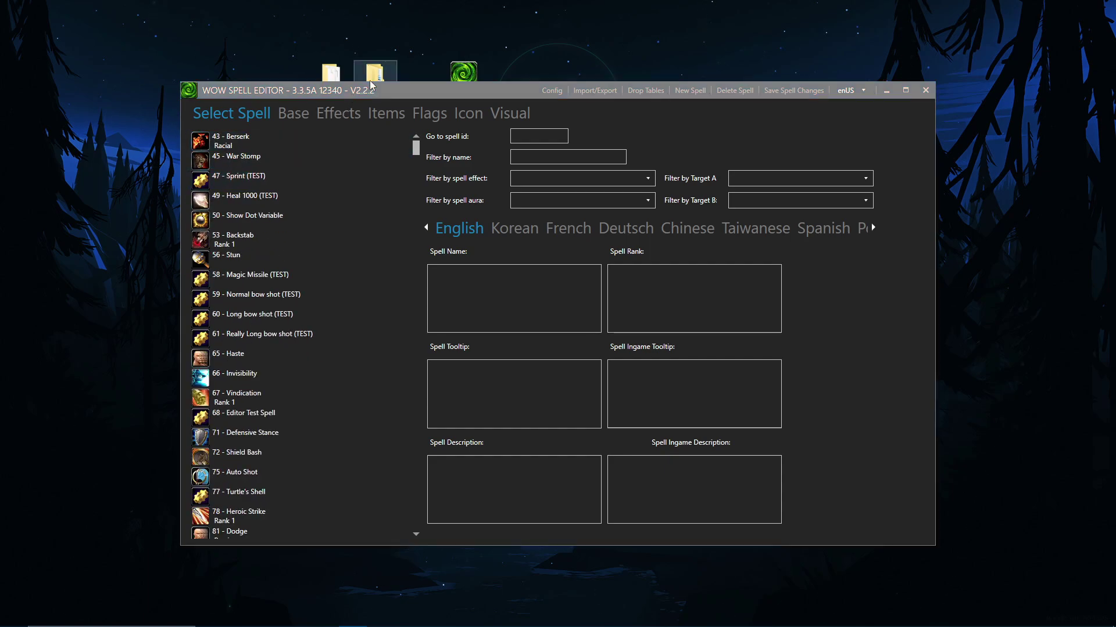
drag(365, 91, 499, 104)
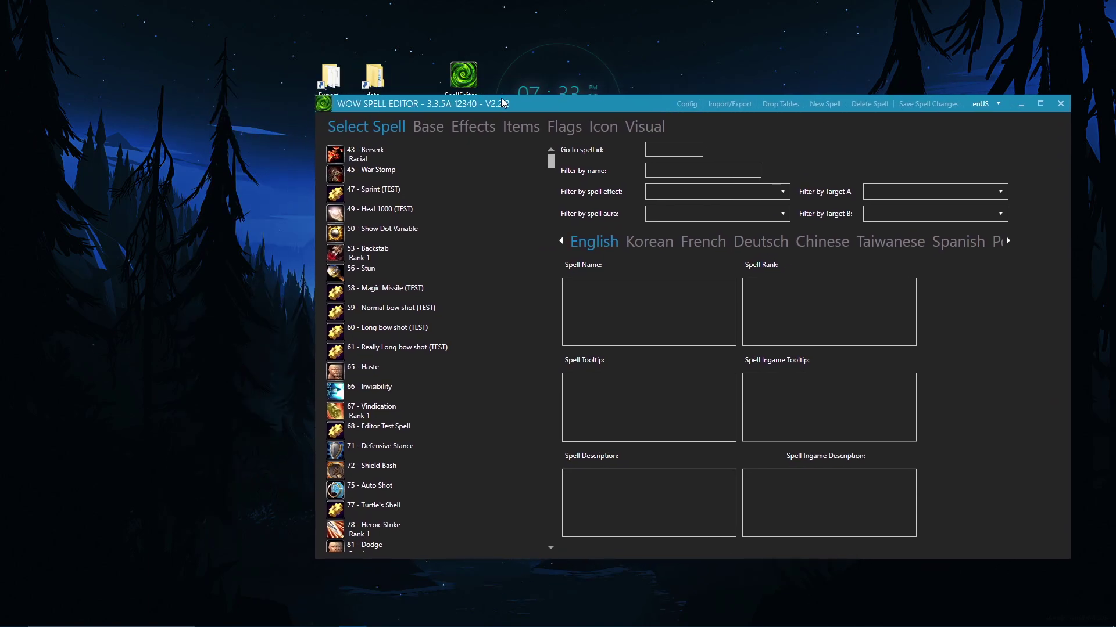
Step: Filter spells by 'Heir', load 57353 Heirloom Experience Bonus +10%, and view its Base properties
click(658, 171)
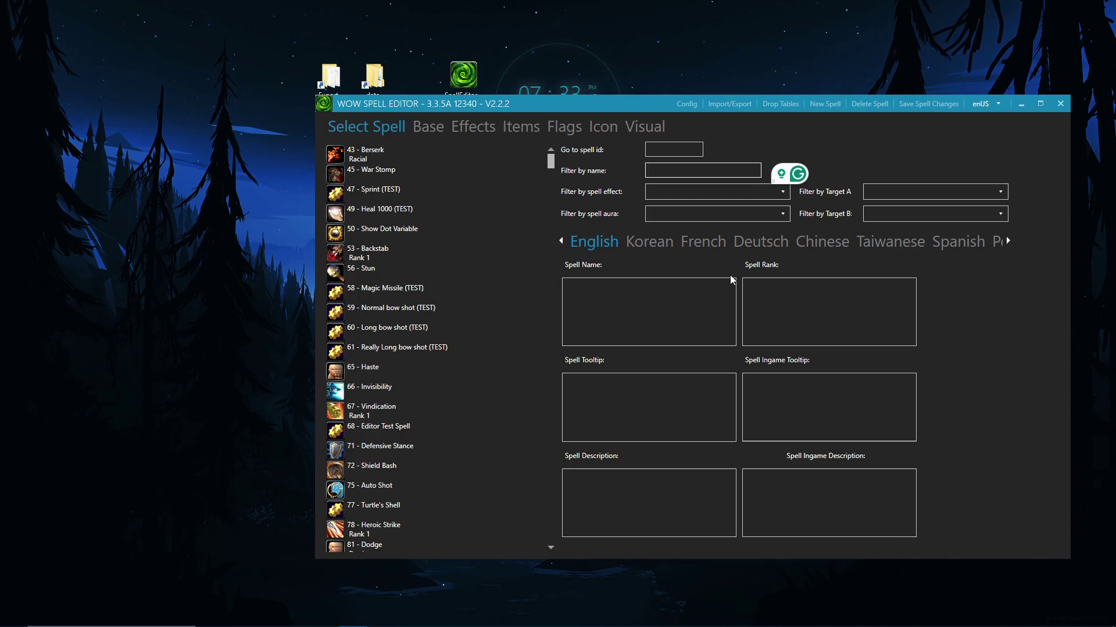
text(e)
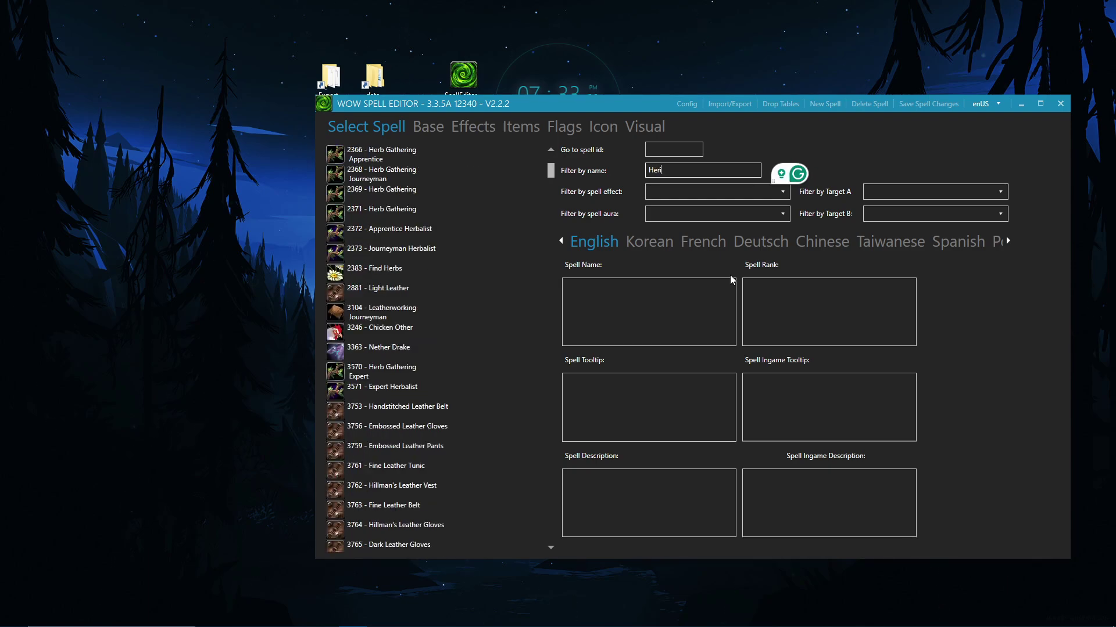
text(ir)
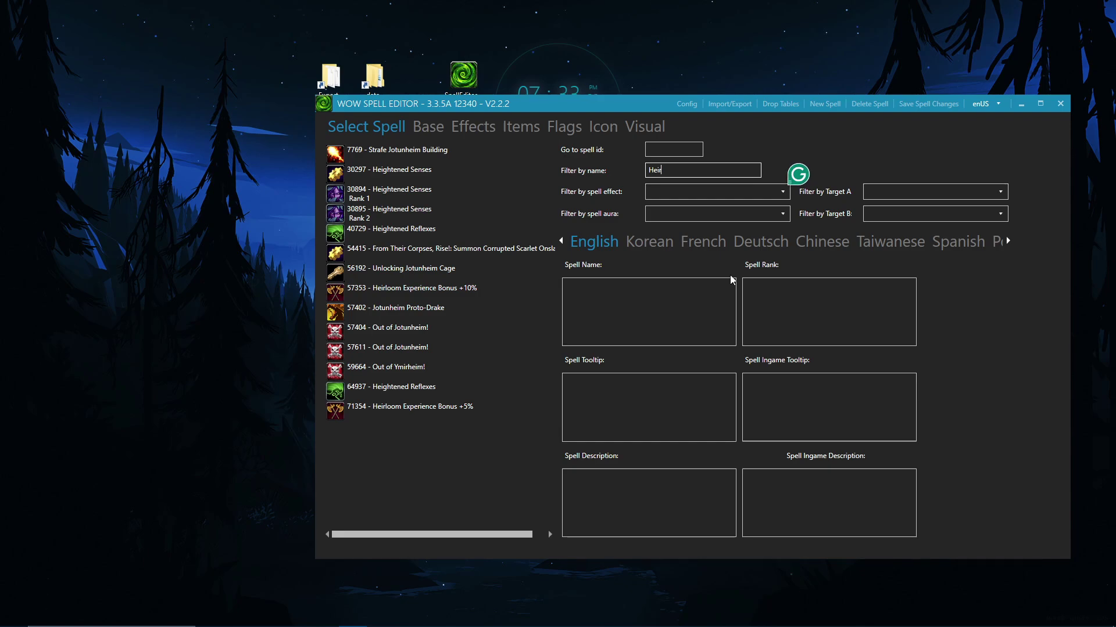
click(514, 293)
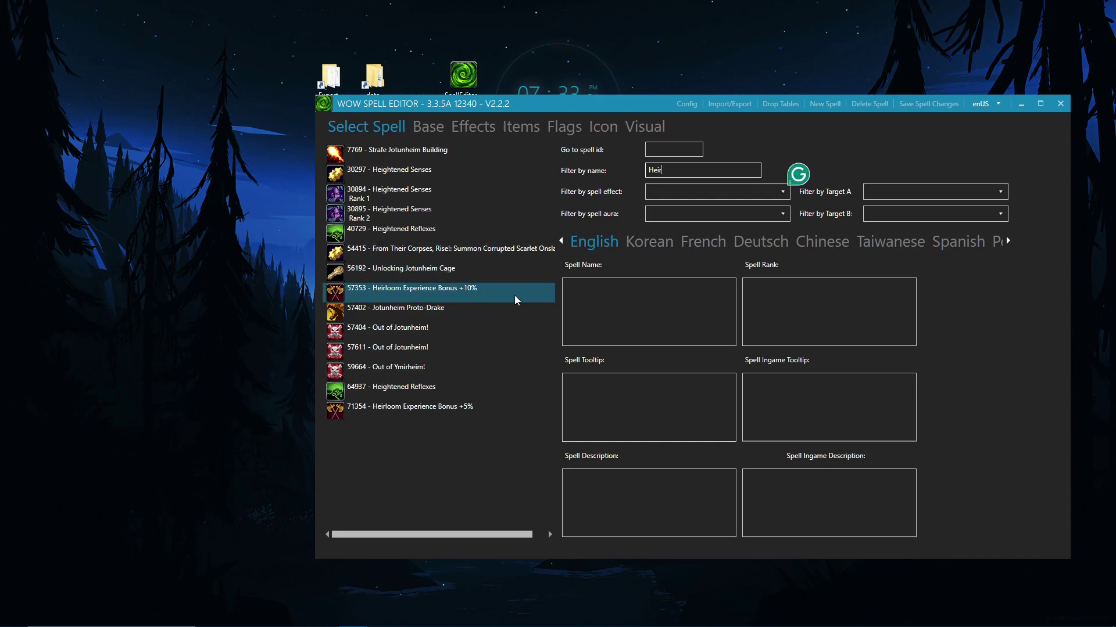
click(481, 294)
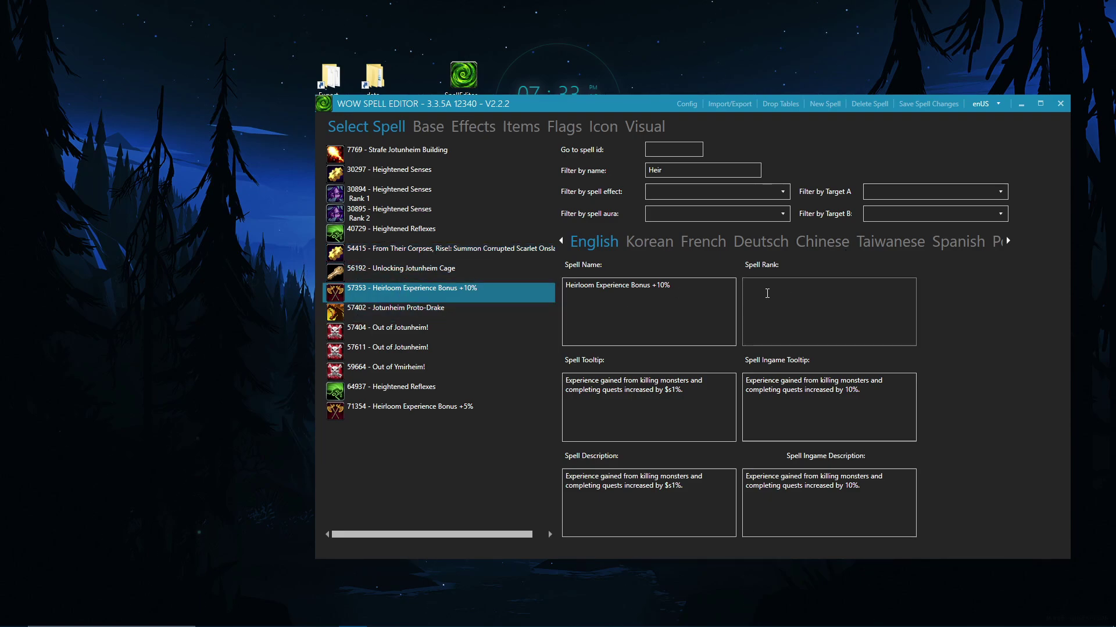
click(433, 127)
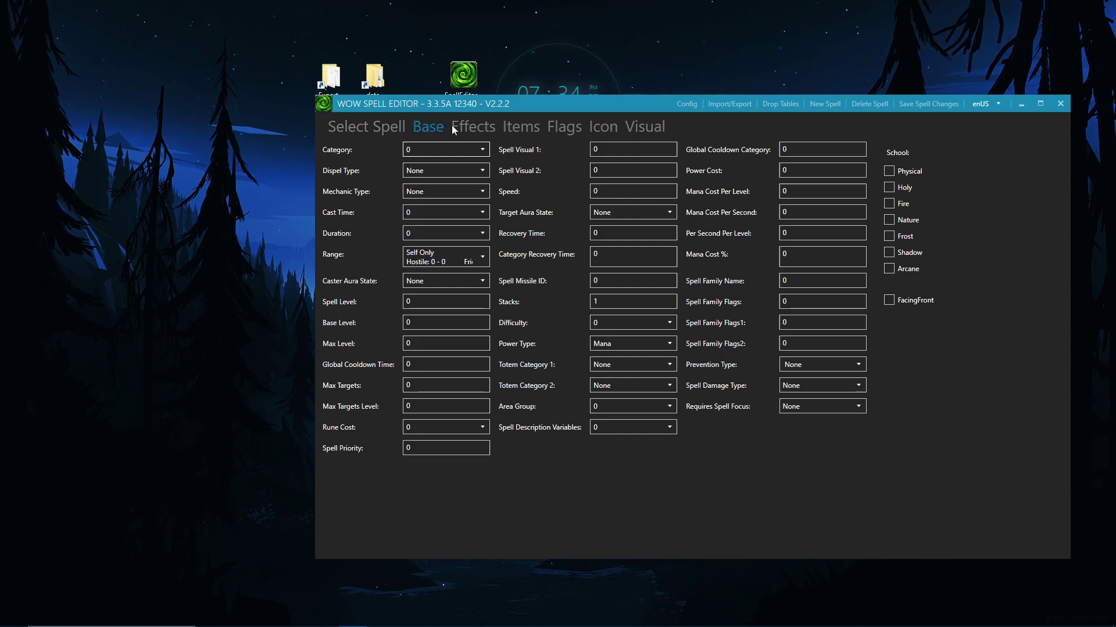
click(476, 133)
click(426, 129)
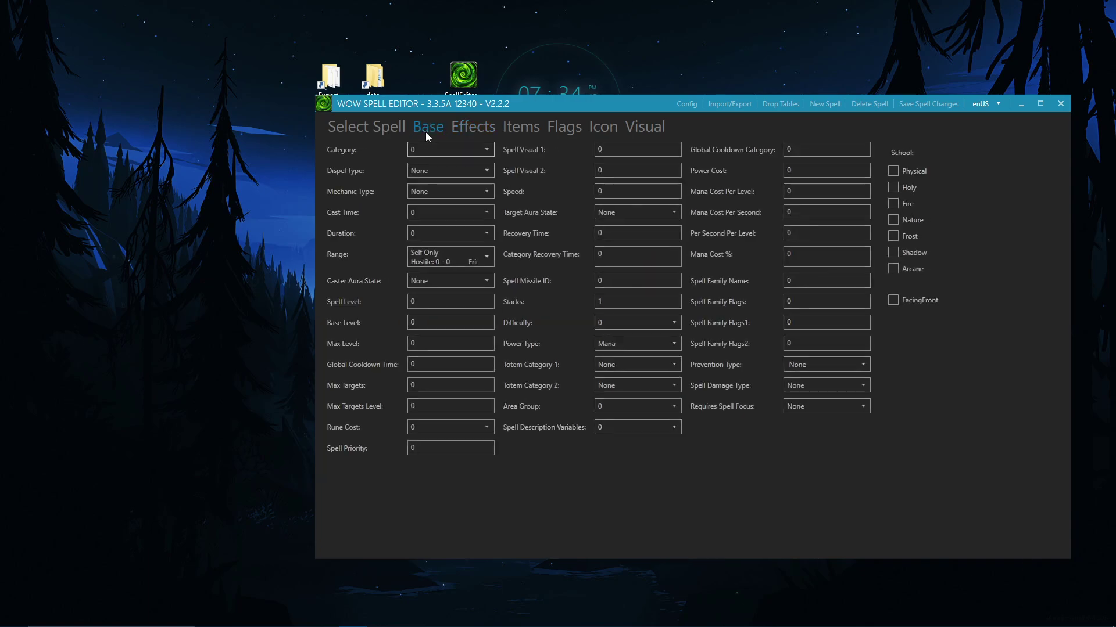
click(429, 230)
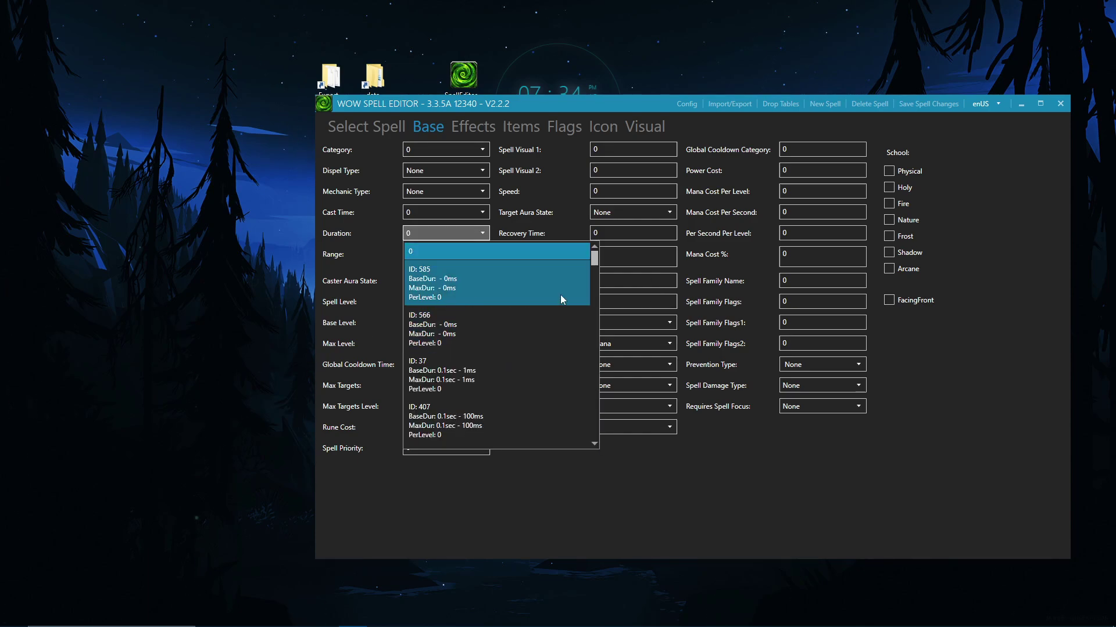
scroll(547, 331, down, 3)
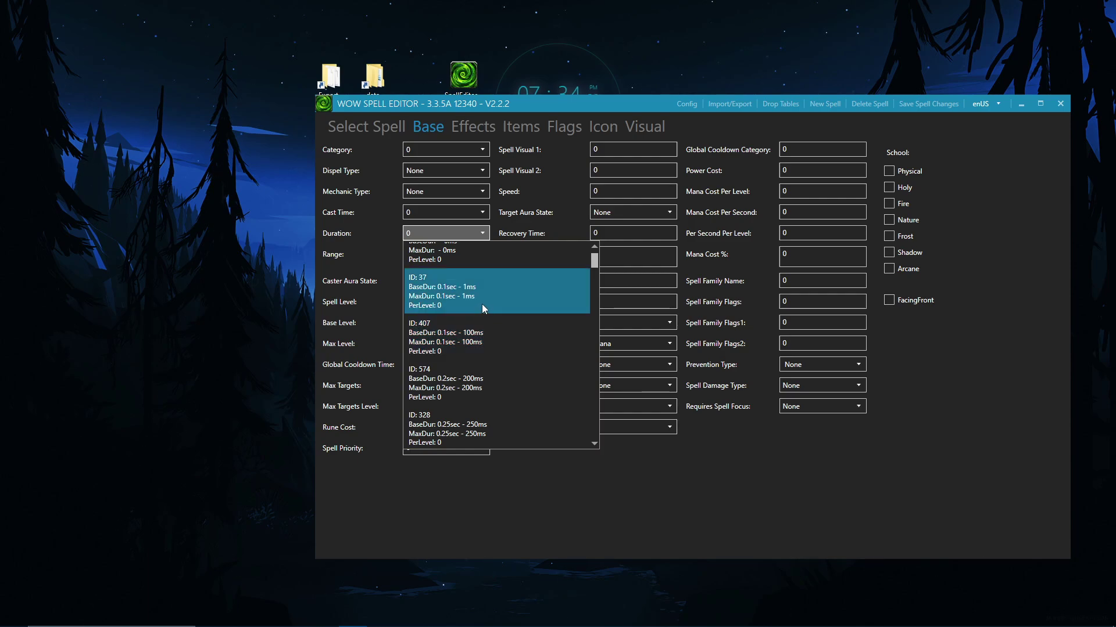
scroll(499, 300, down, 5)
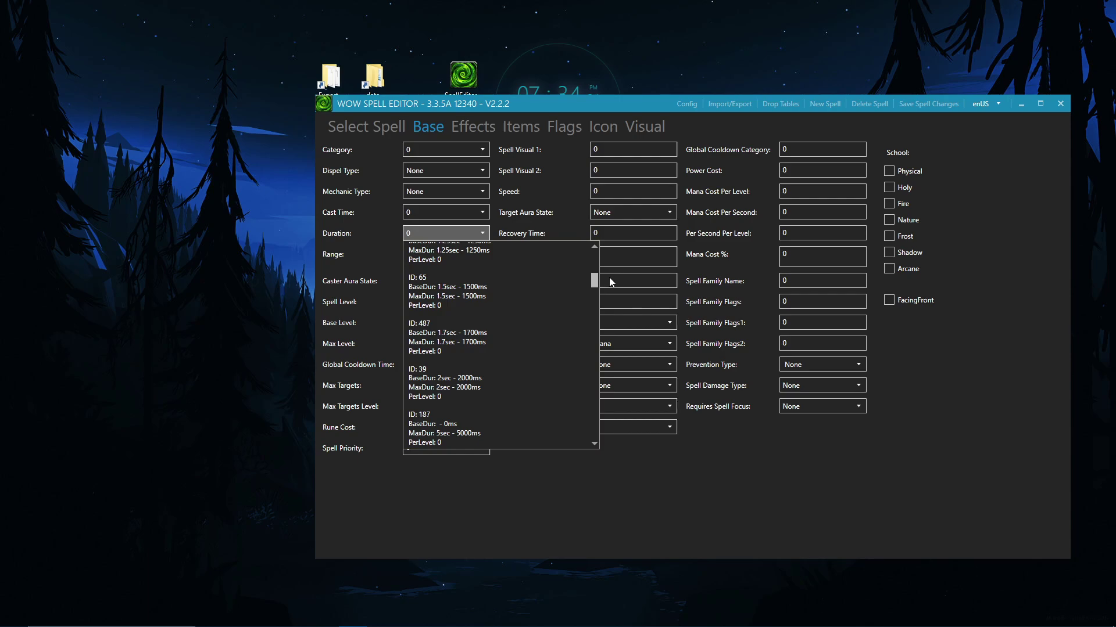
drag(594, 281, 594, 364)
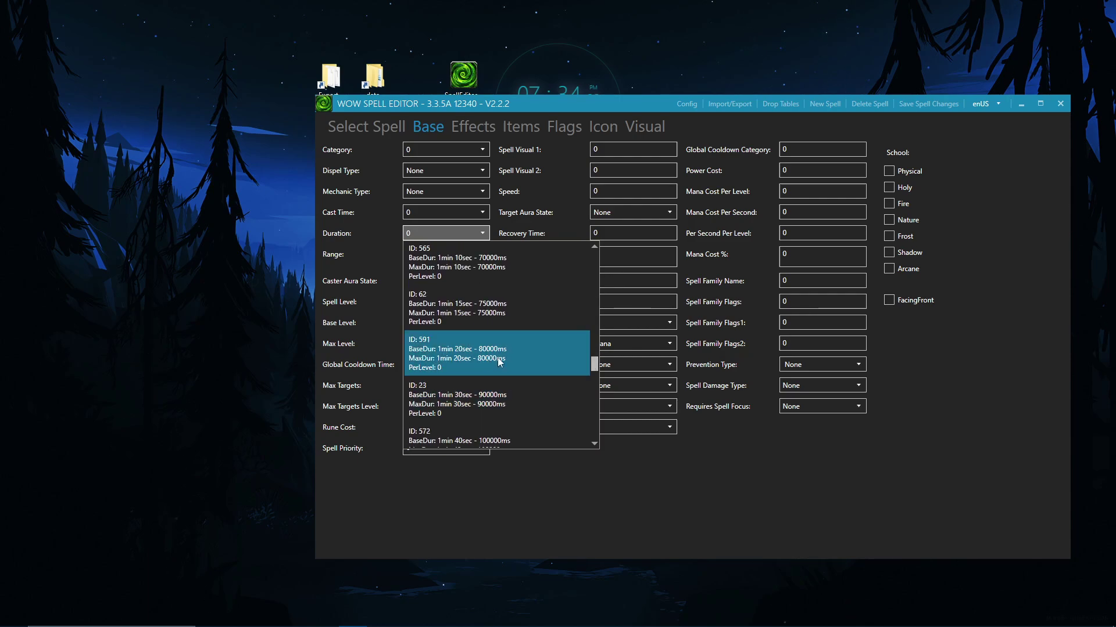
scroll(465, 418, down, 1)
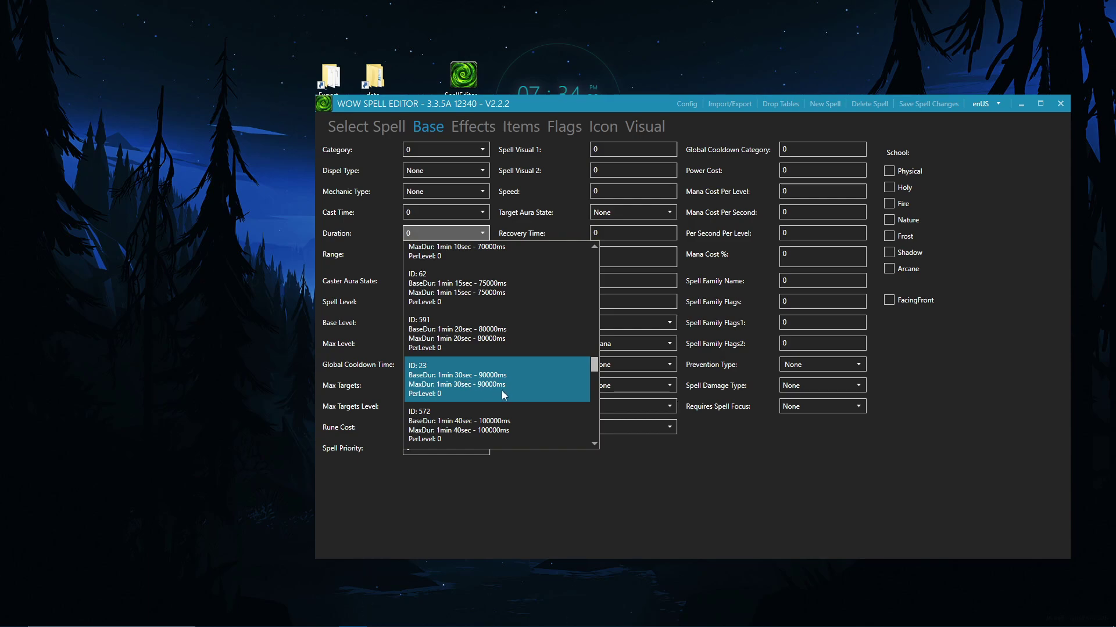
scroll(516, 258, up, 1)
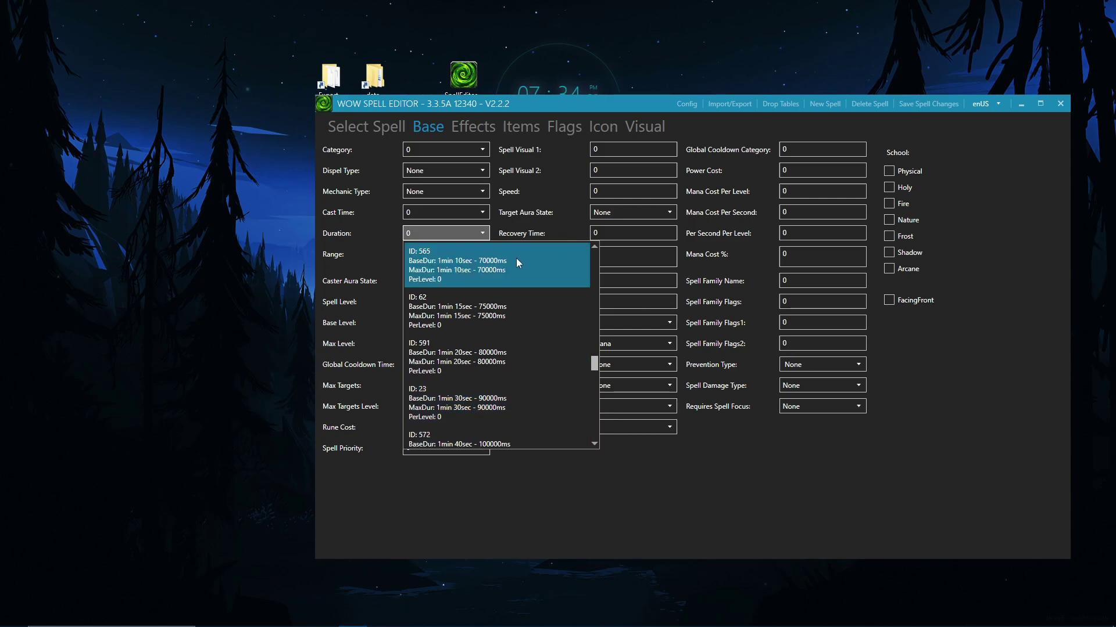
click(666, 491)
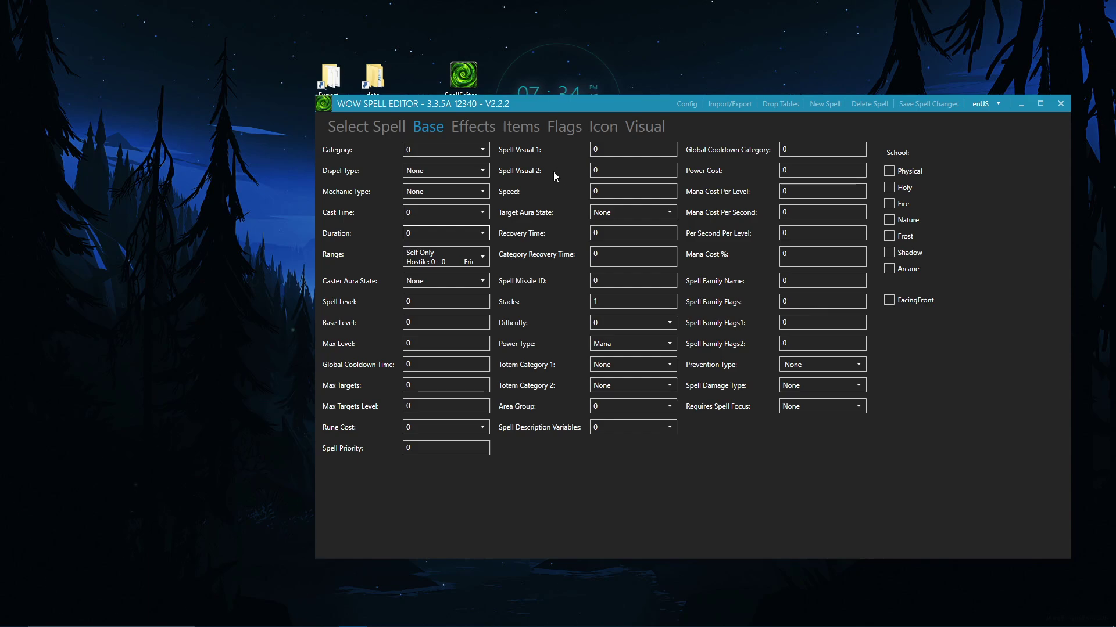
click(475, 121)
click(438, 121)
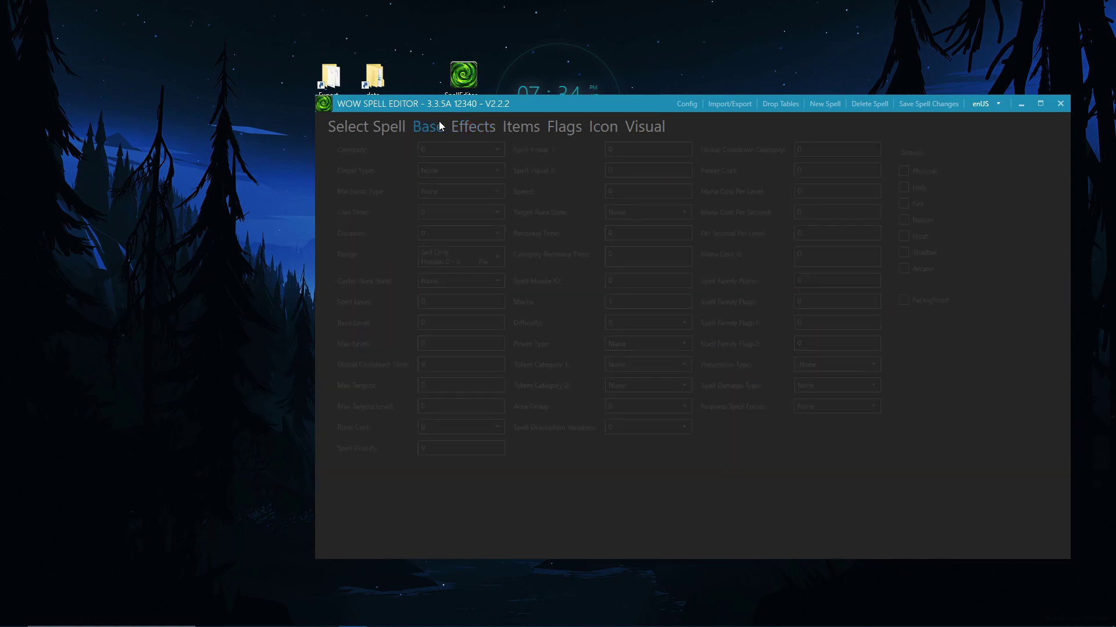
Step: View the spell's Effects page, leave On Death proc unchecked, and show the detailed effect fields
click(477, 129)
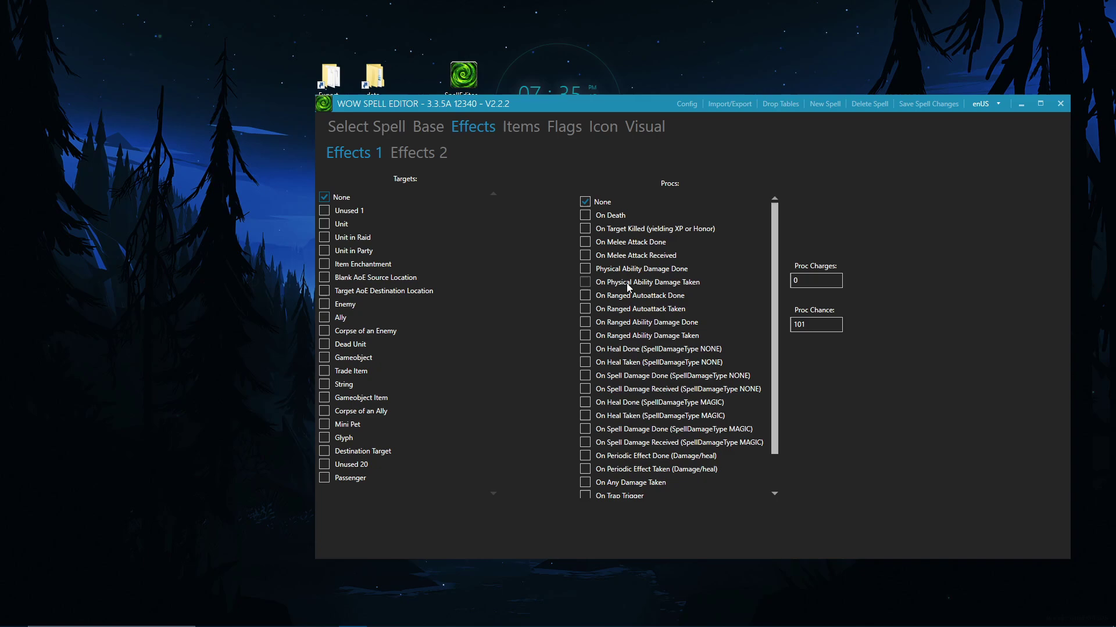
click(600, 220)
click(605, 221)
click(443, 157)
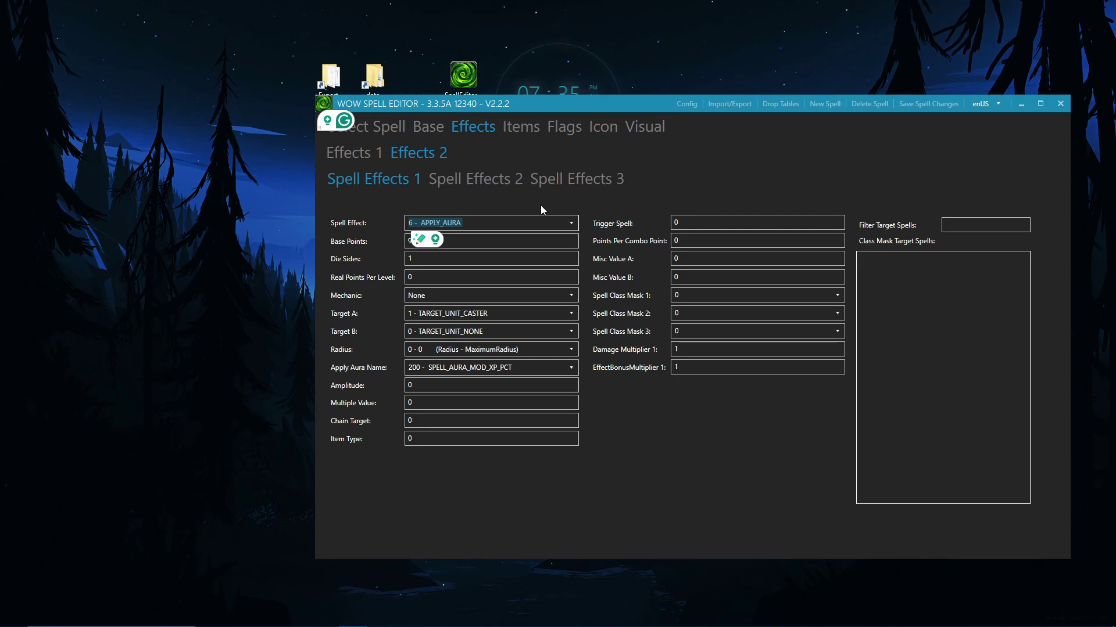
click(507, 239)
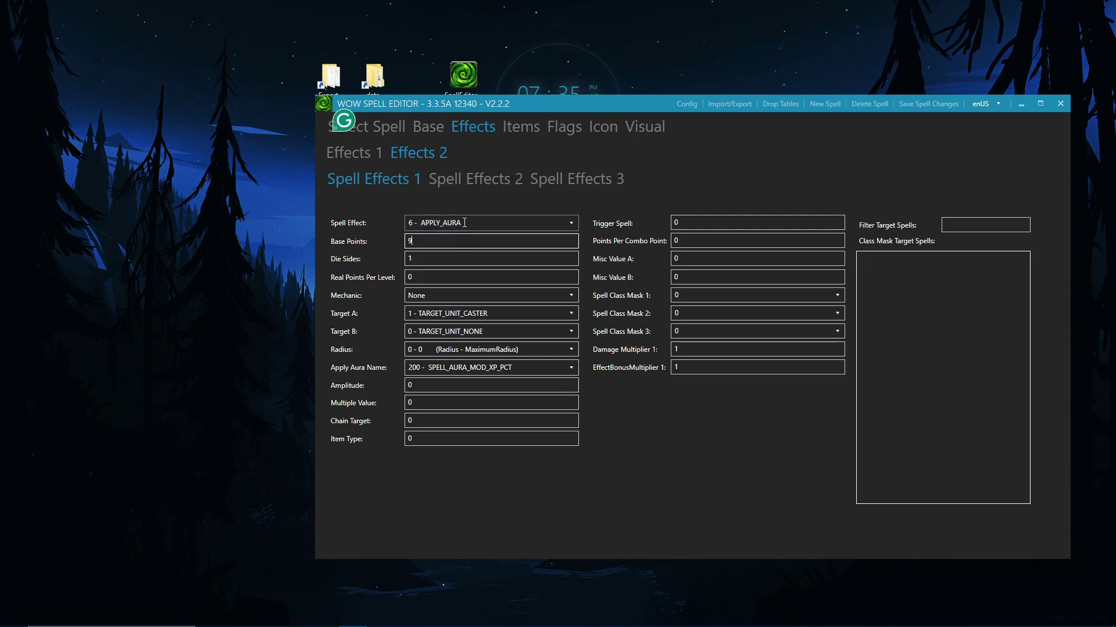
click(572, 224)
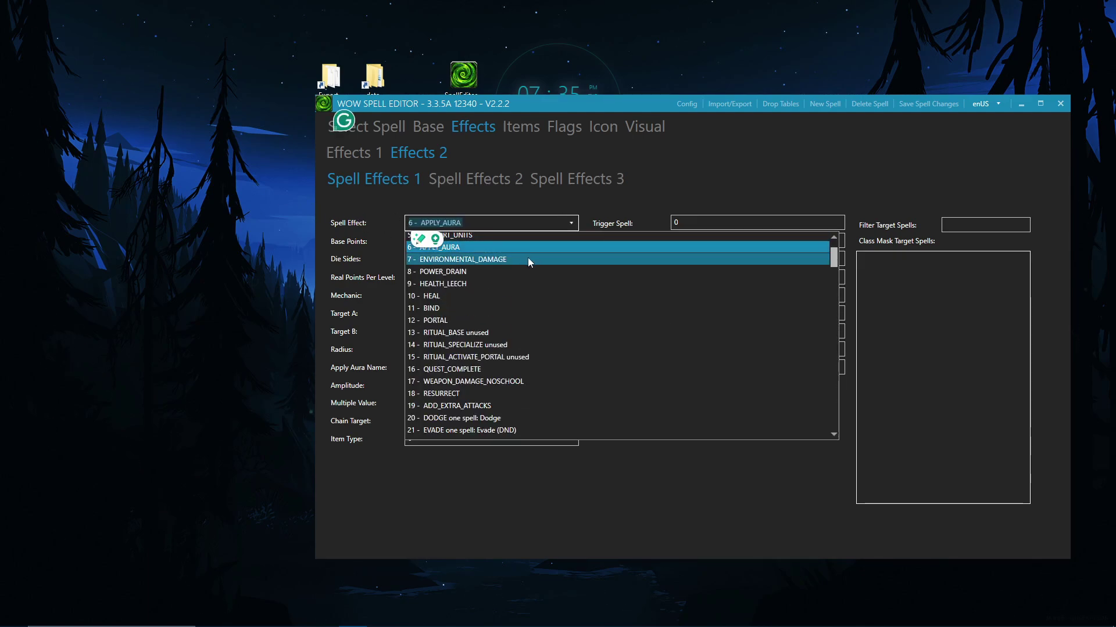
scroll(528, 261, up, 1)
scroll(528, 260, up, 1)
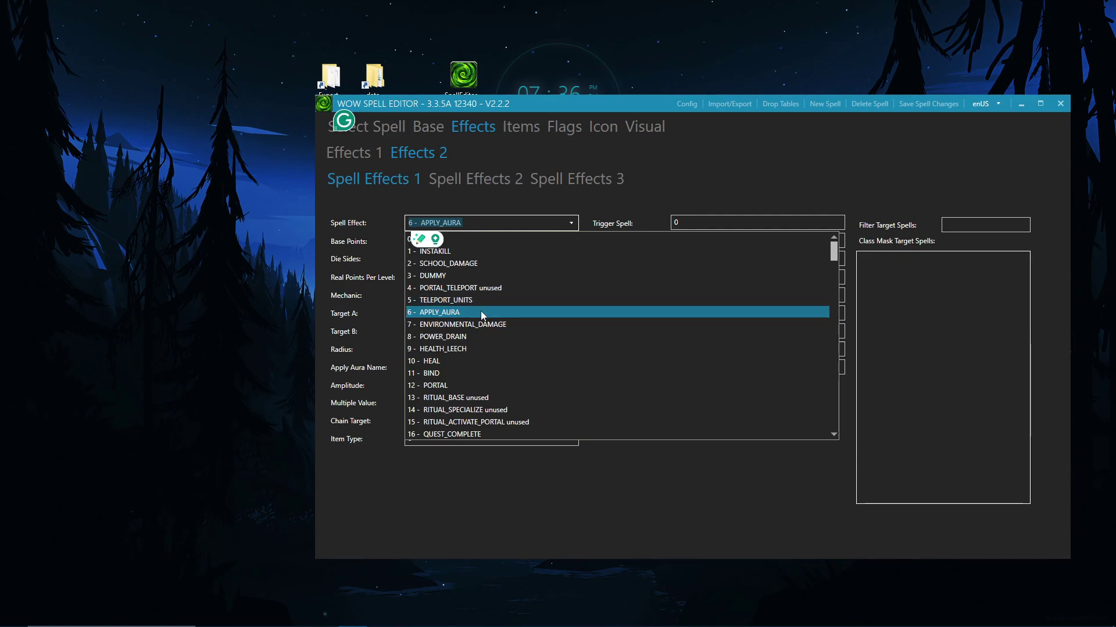
click(584, 217)
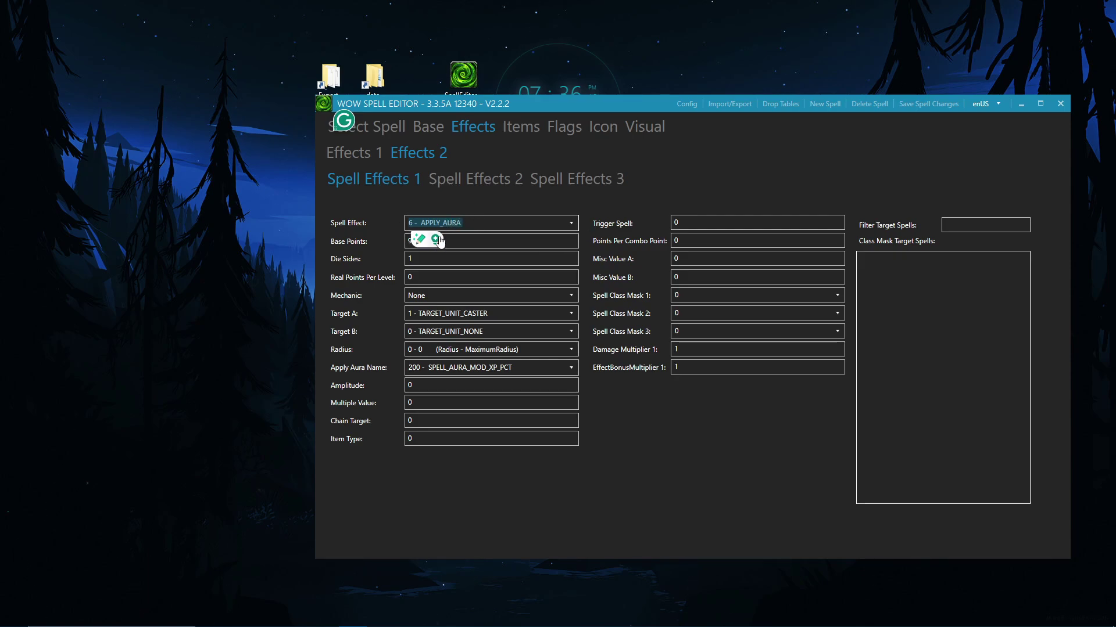
click(477, 238)
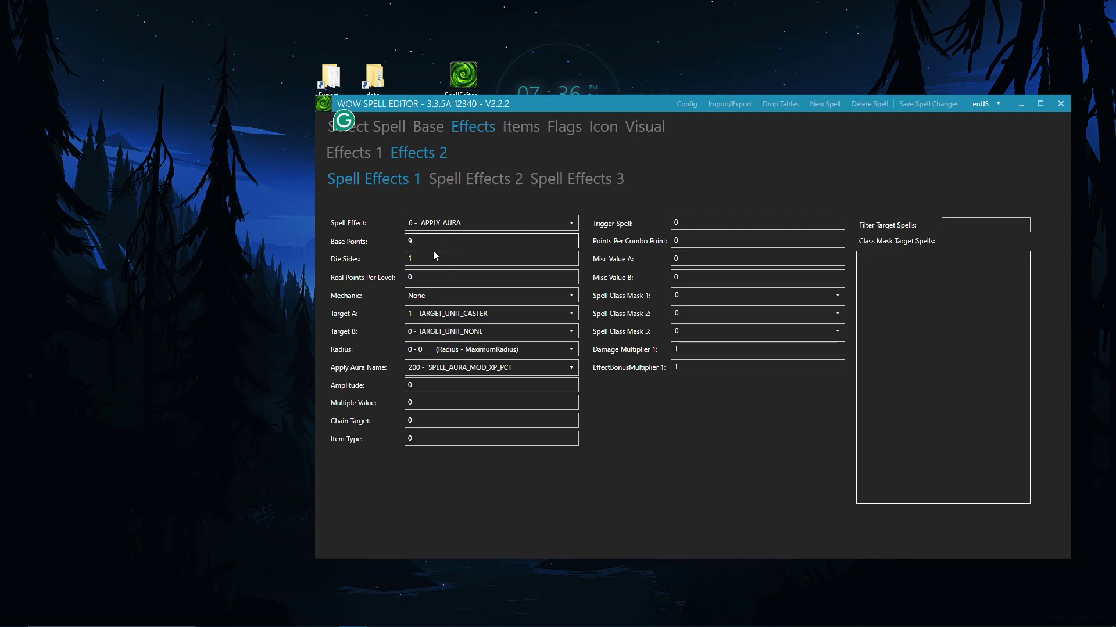
double_click(410, 242)
click(433, 259)
click(416, 244)
click(432, 258)
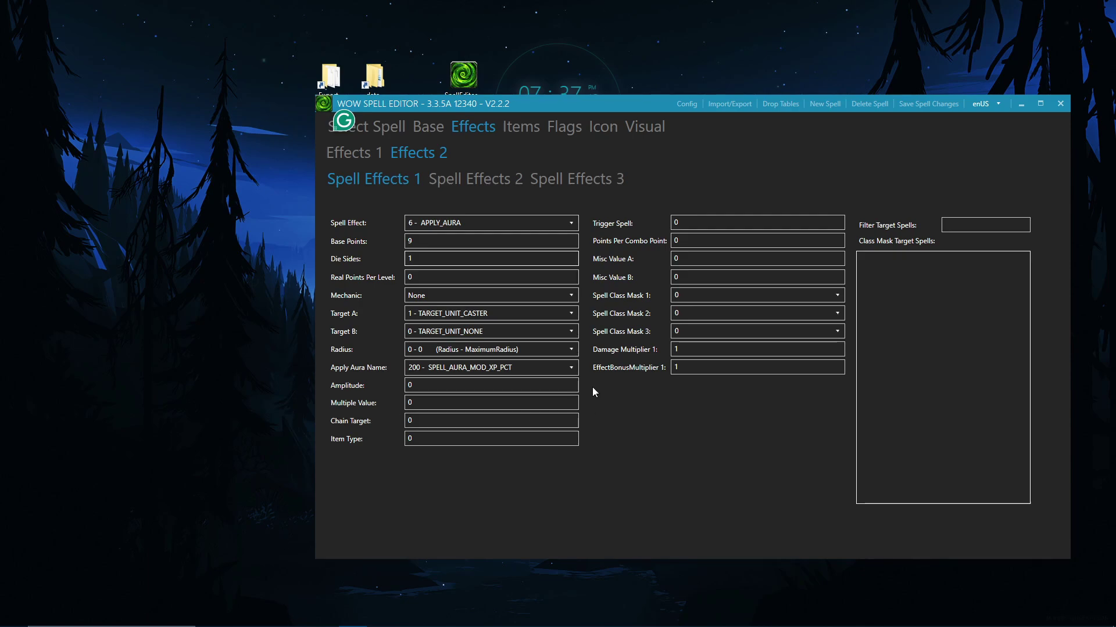
Step: Browse the Apply Aura Name list and close it, keeping aura 200 SPELL_AURA_MOD_XP_PCT
click(569, 370)
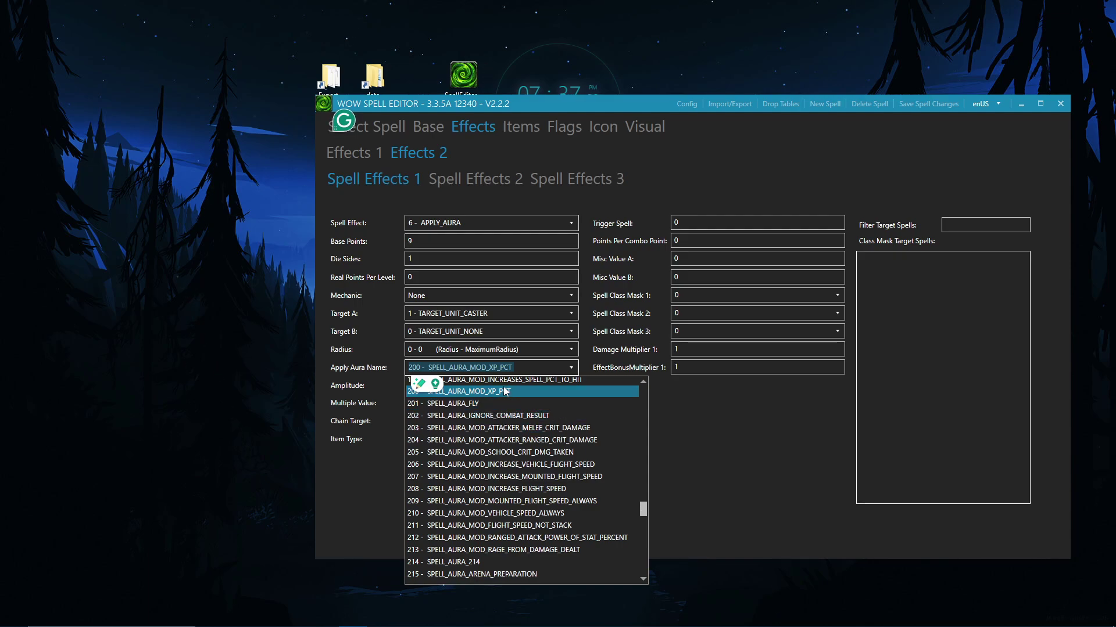
scroll(511, 418, up, 8)
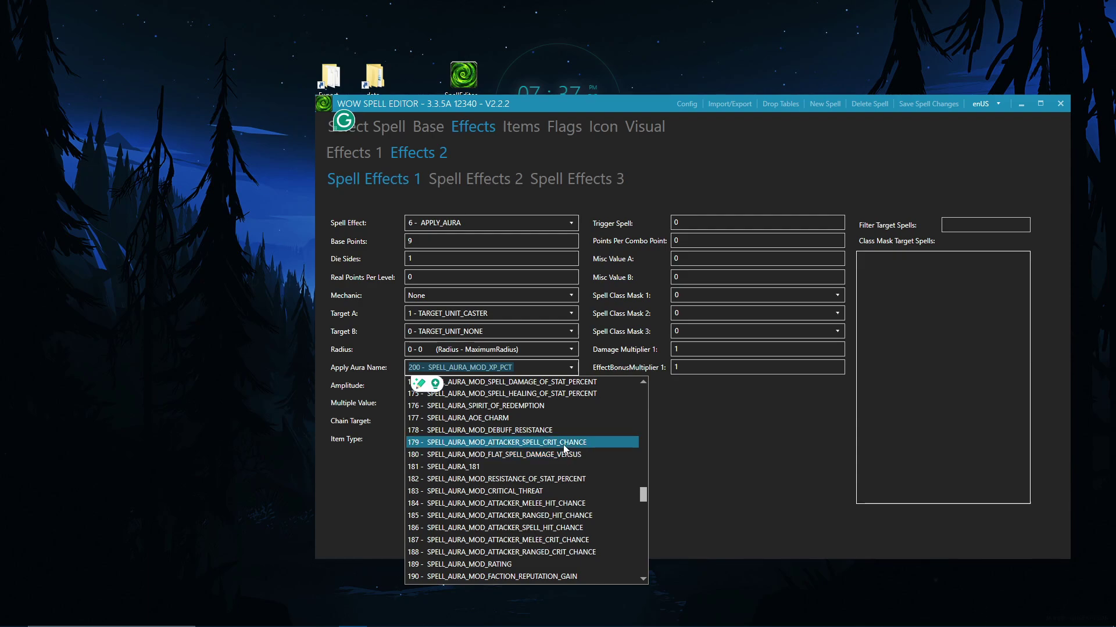
scroll(564, 450, up, 15)
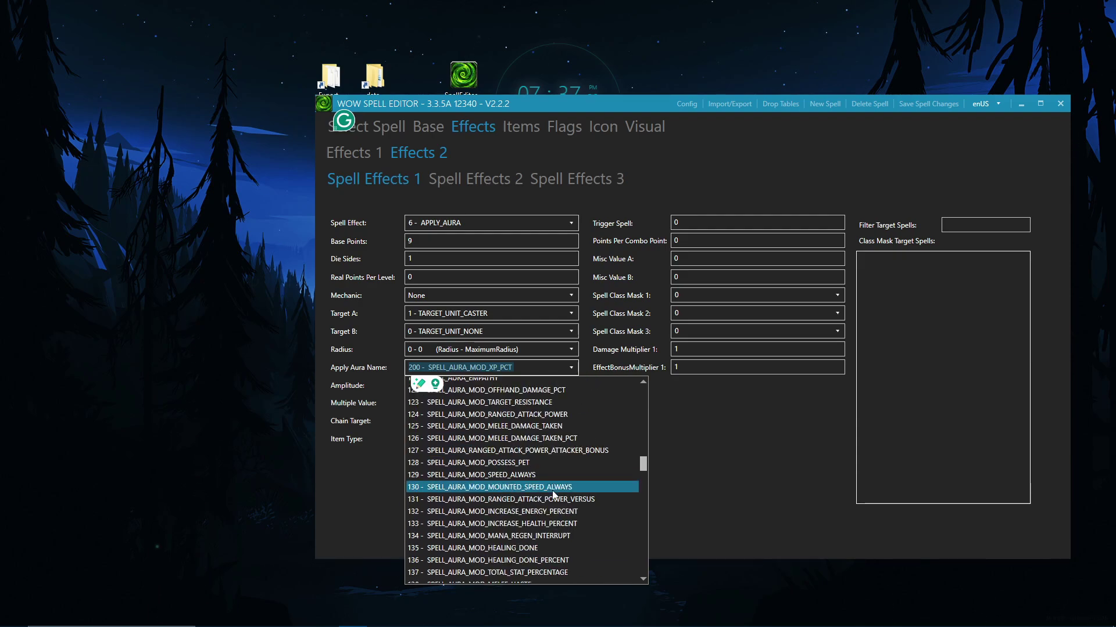
scroll(549, 489, up, 14)
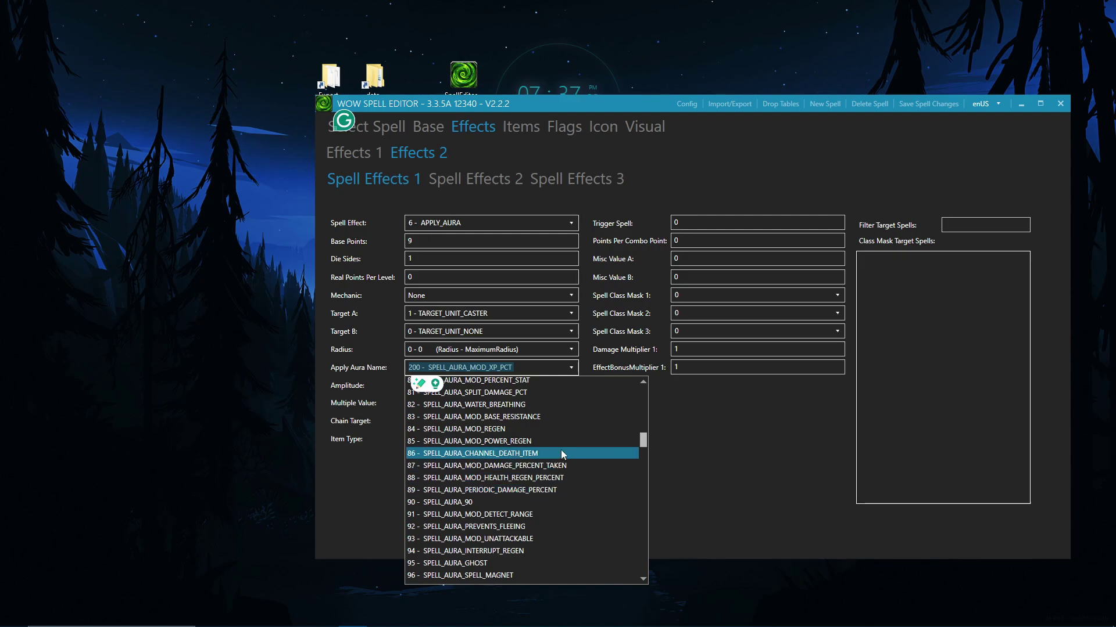
click(570, 370)
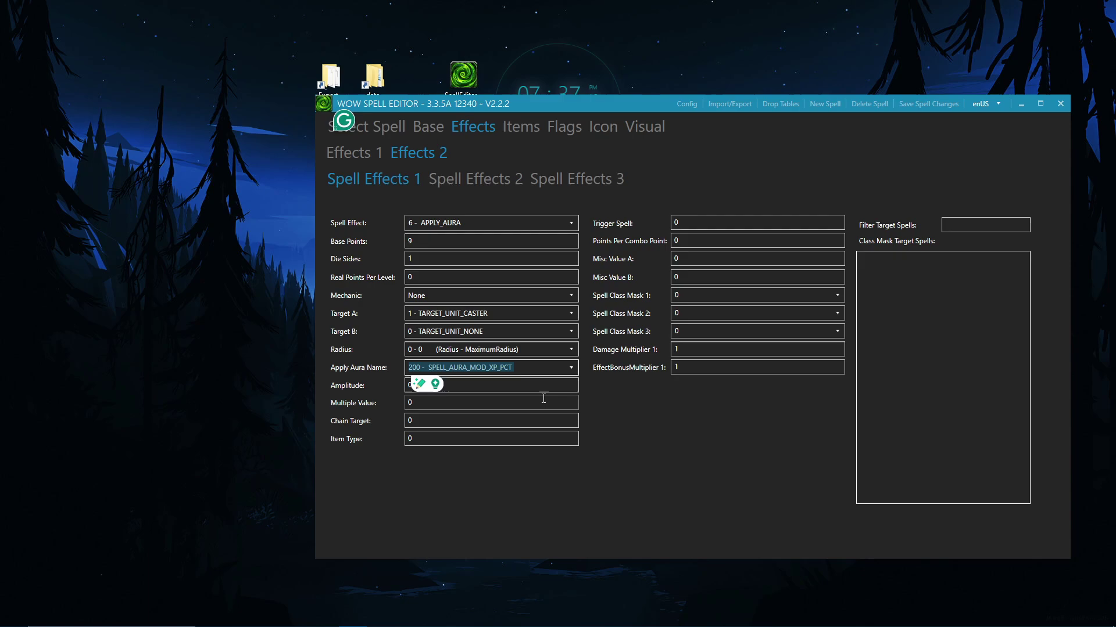
Step: Compare Spell Effects 1 and 2, then view the empty Spell Effects 3 slot
click(448, 188)
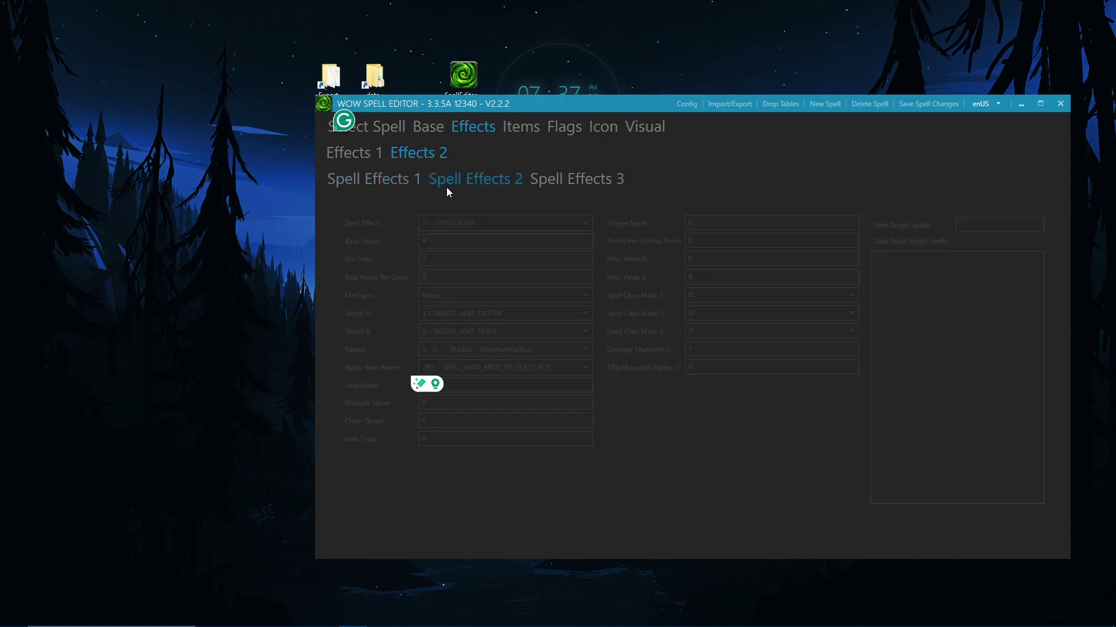
click(370, 178)
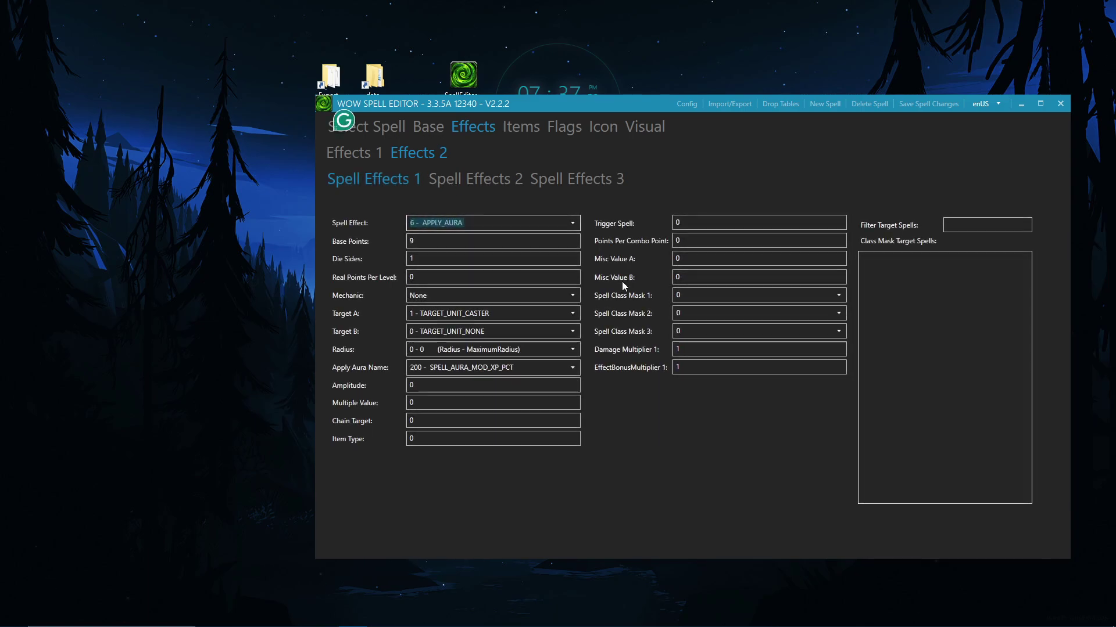
click(461, 181)
click(367, 181)
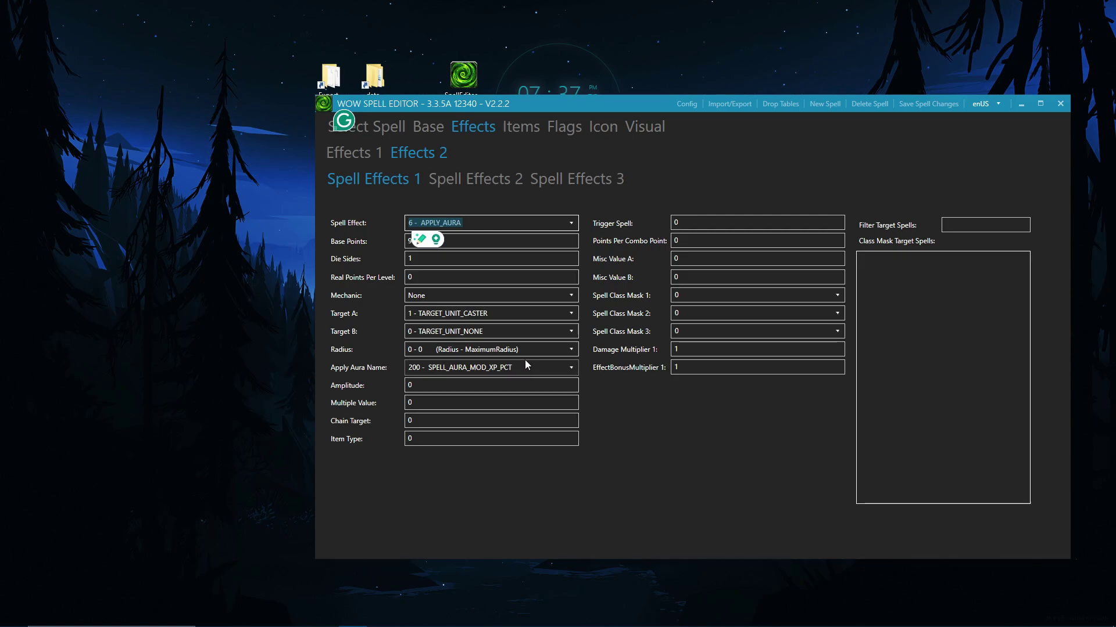
click(498, 189)
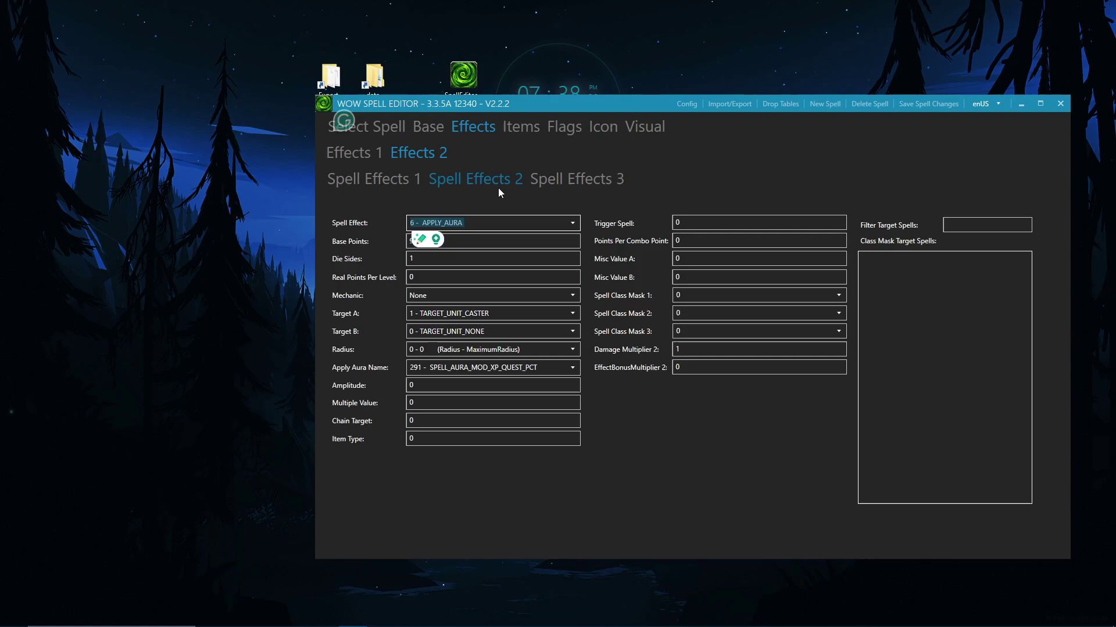
click(431, 258)
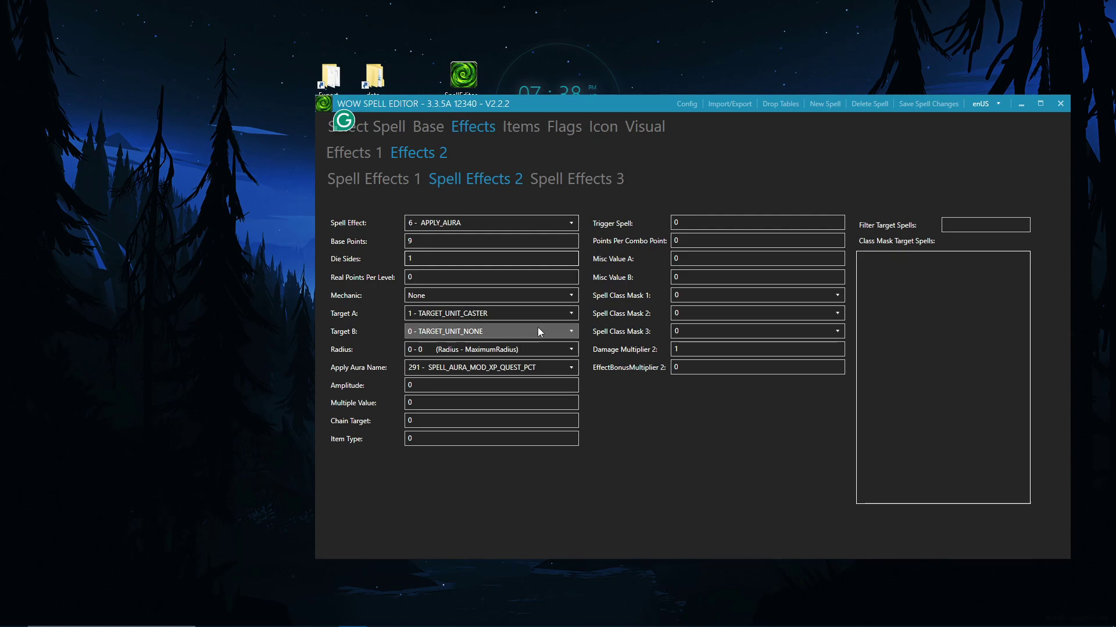
click(588, 184)
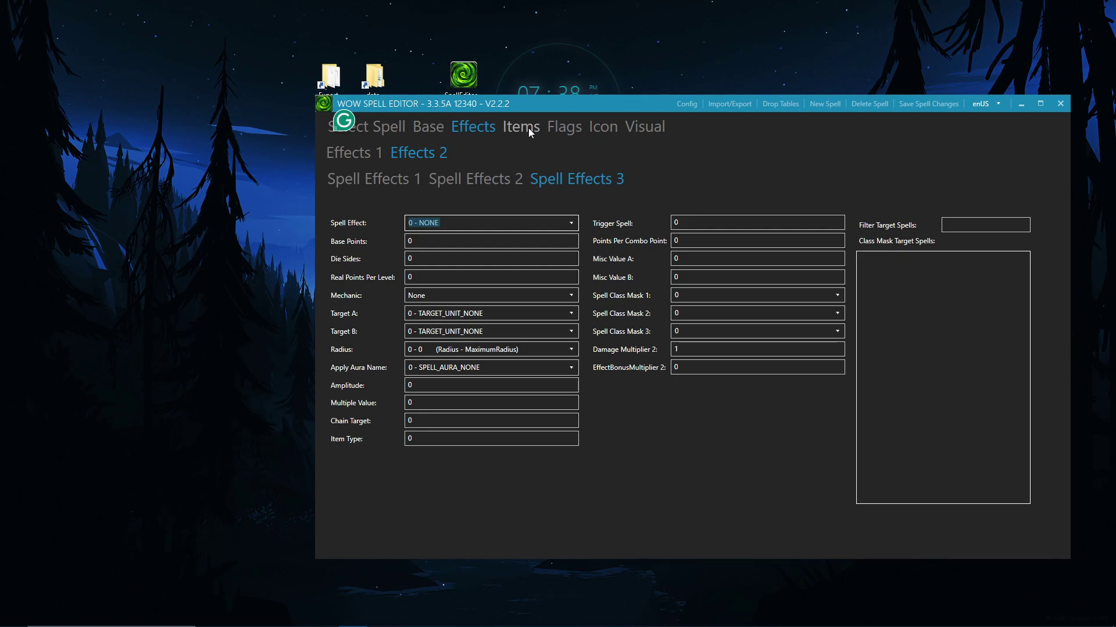
Step: Show the Items page, with totems and reagents at 0 and only Non-Equip ticked
click(528, 128)
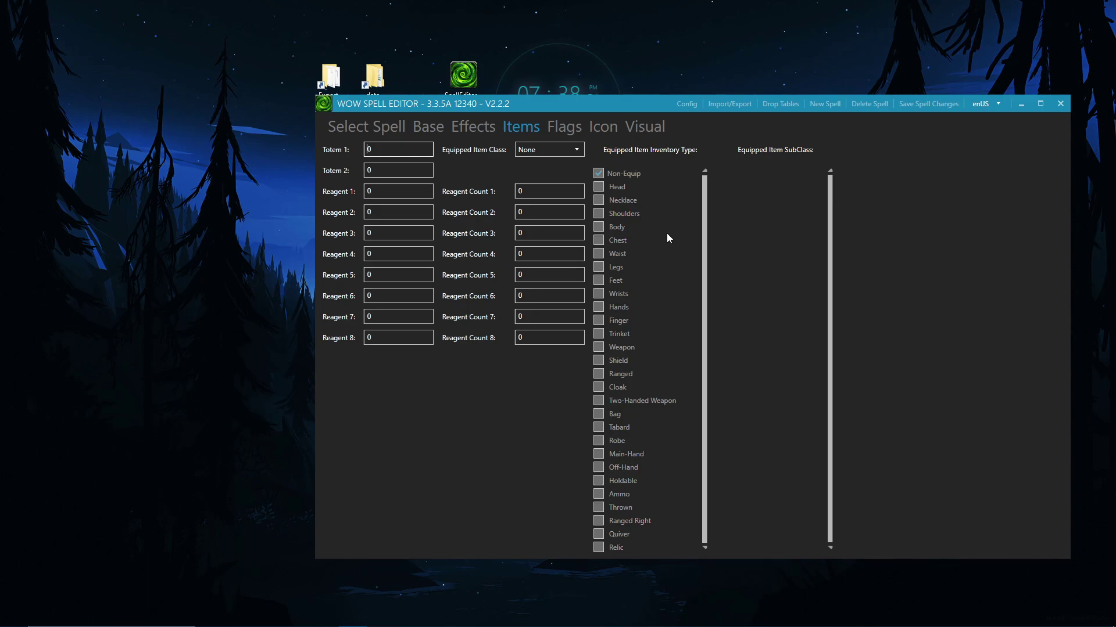
Step: Review the Interrupts and Attributes flags, then view the Icon page with its crossed-axes icon
click(575, 120)
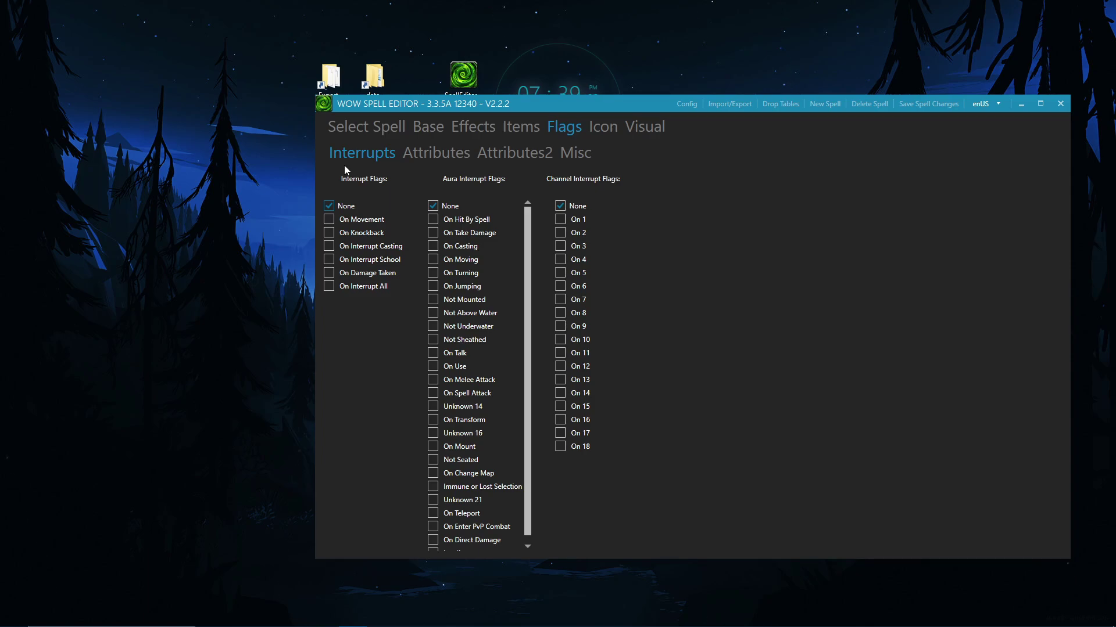
scroll(468, 307, down, 1)
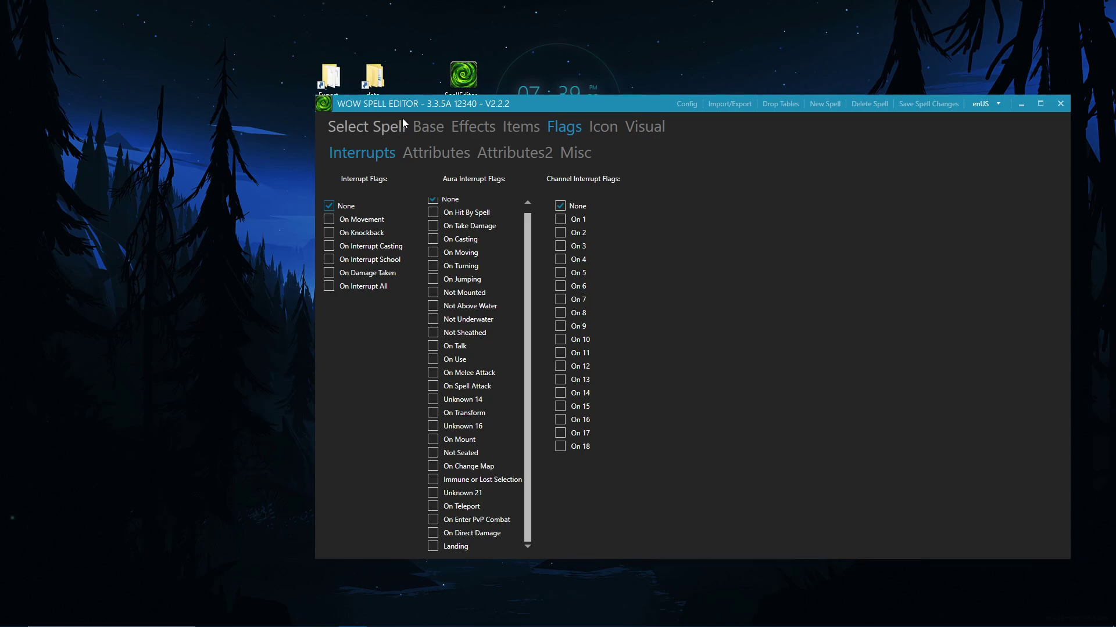
click(450, 154)
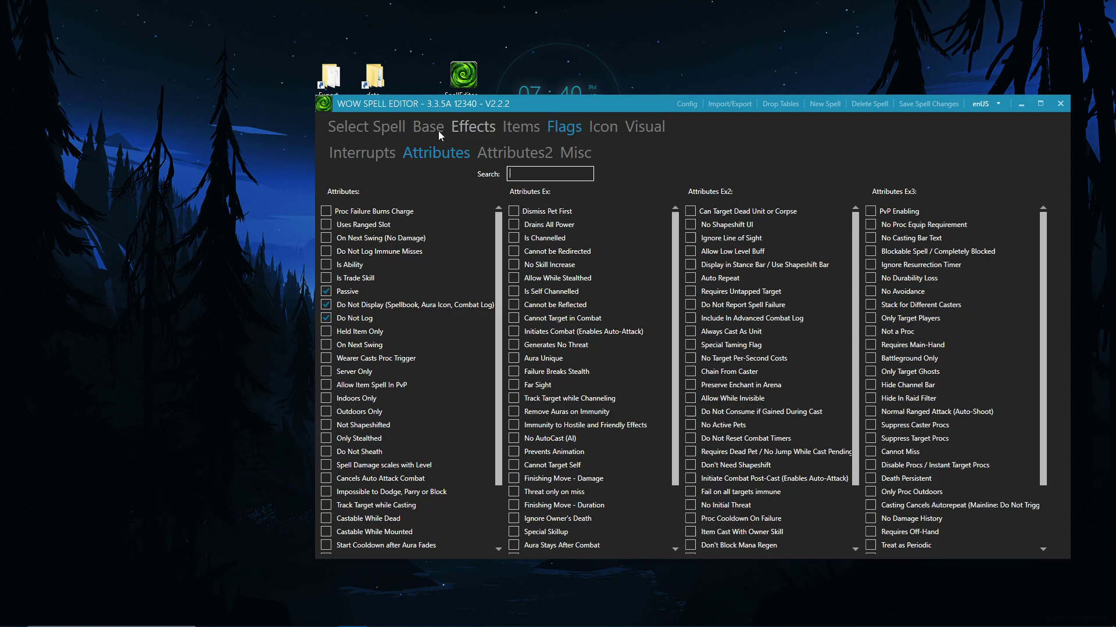
click(602, 126)
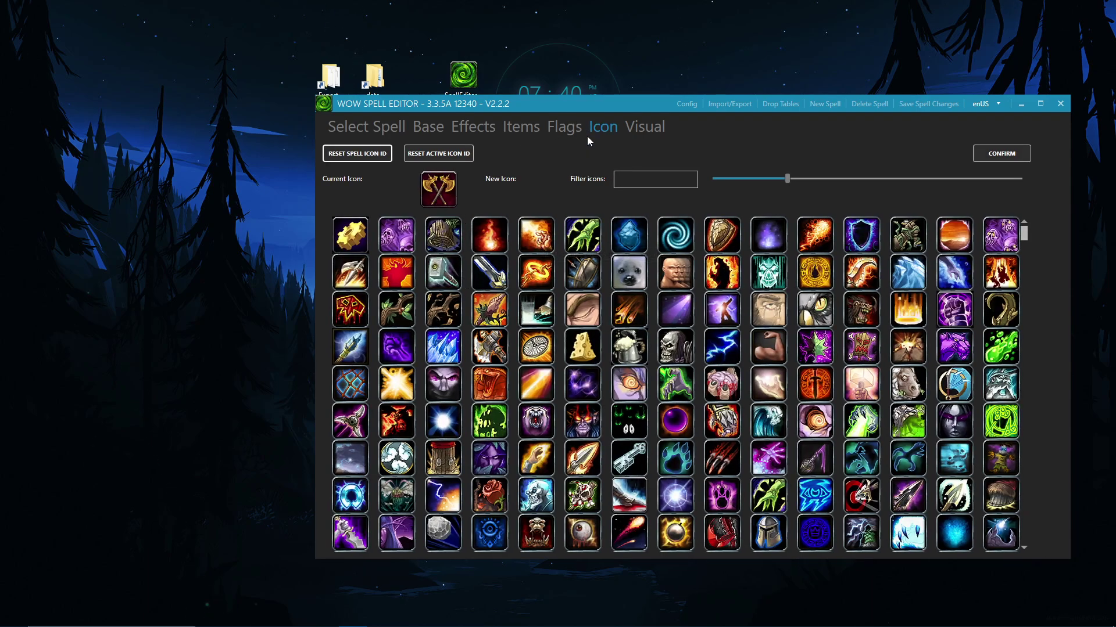
Step: Scroll the icon grid, then go back to the Select Spell list with spell 57353 loaded
scroll(494, 328, down, 3)
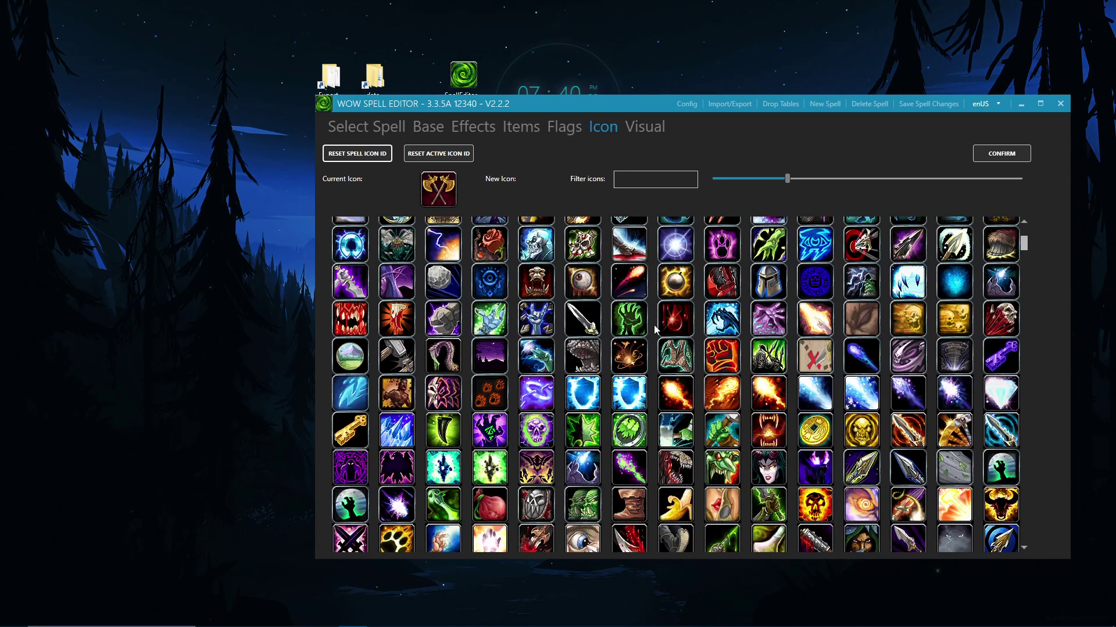
click(361, 125)
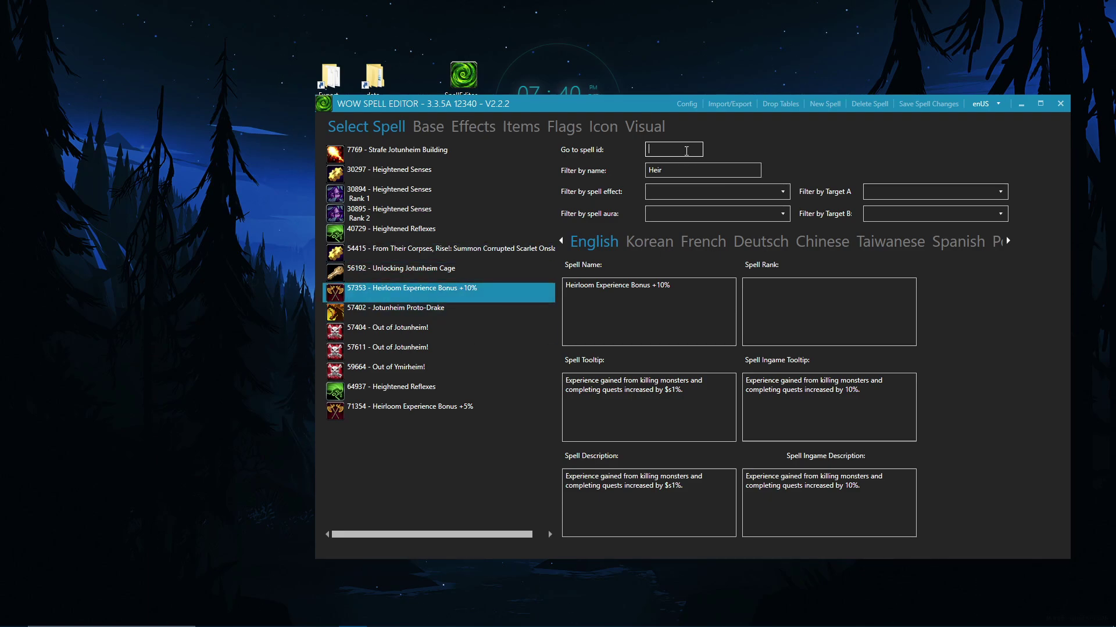
Step: Create a desktop text file named 57353 and clear the editor's 'Heir' name filter
right_click(228, 148)
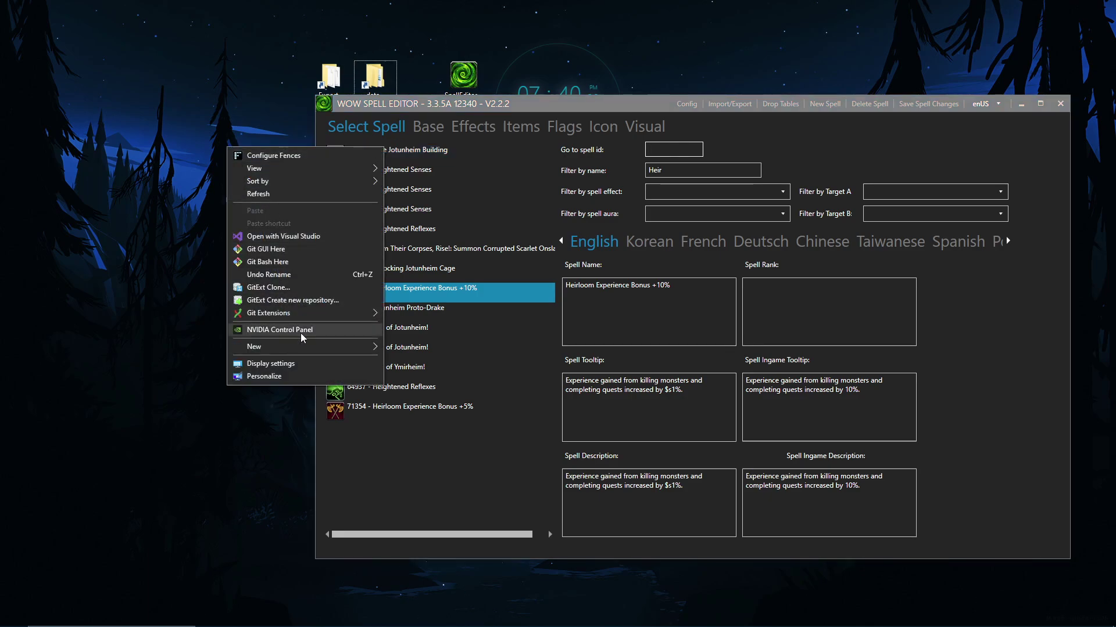
mouse_move(295, 346)
click(473, 467)
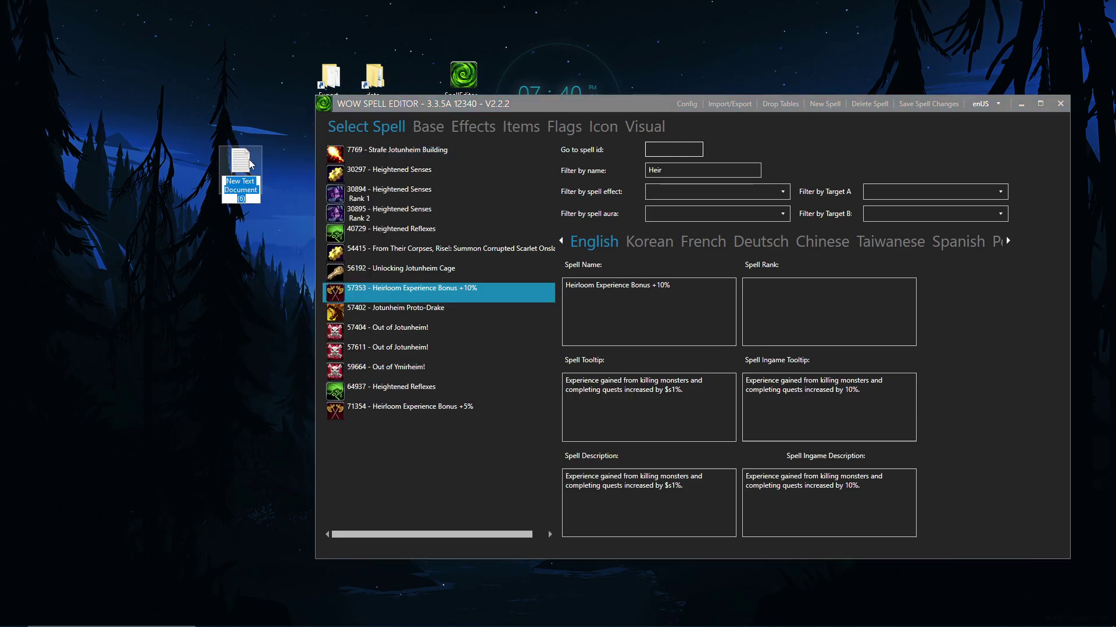
text(57)
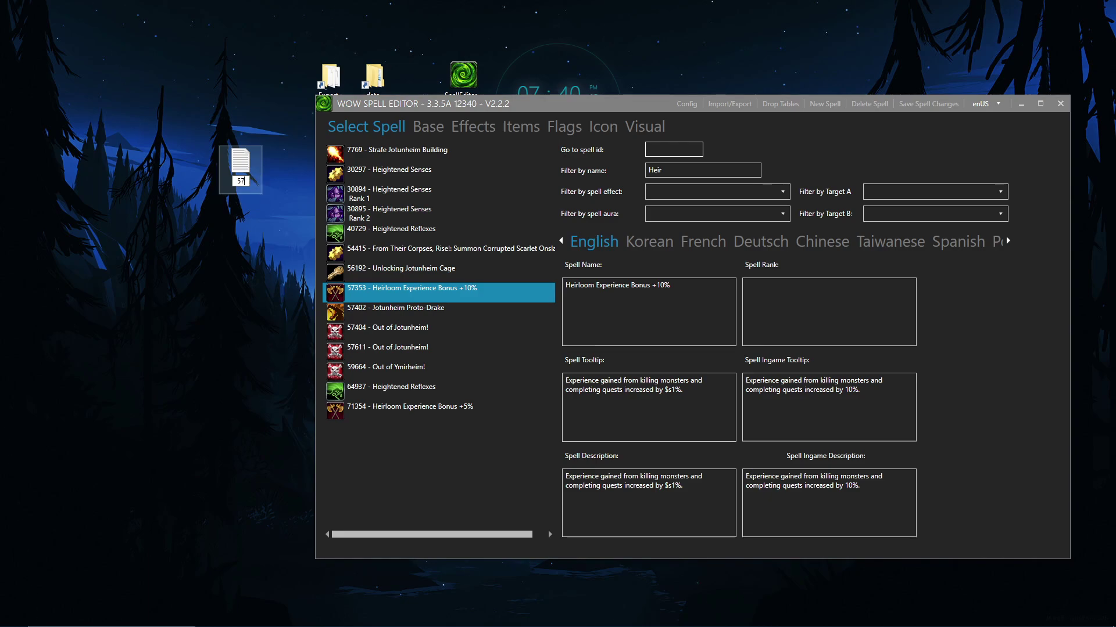
text(353)
key(Return)
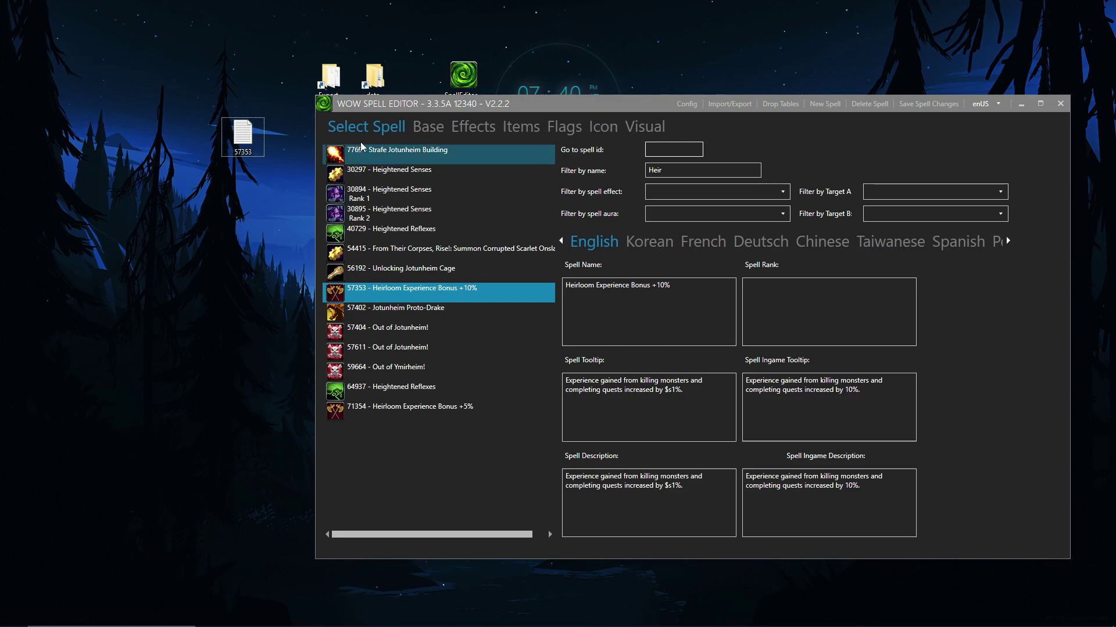
drag(756, 169, 602, 163)
key(BackSpace)
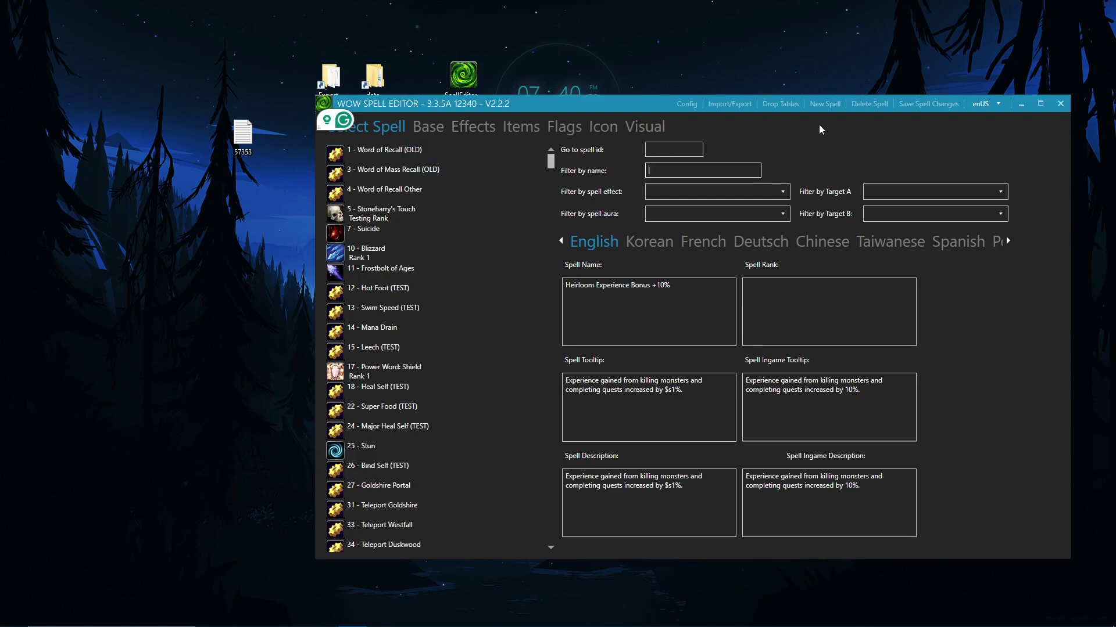
Step: Create spell 90080 by copying spell 57353, Heirloom Experience Bonus +10%
click(823, 103)
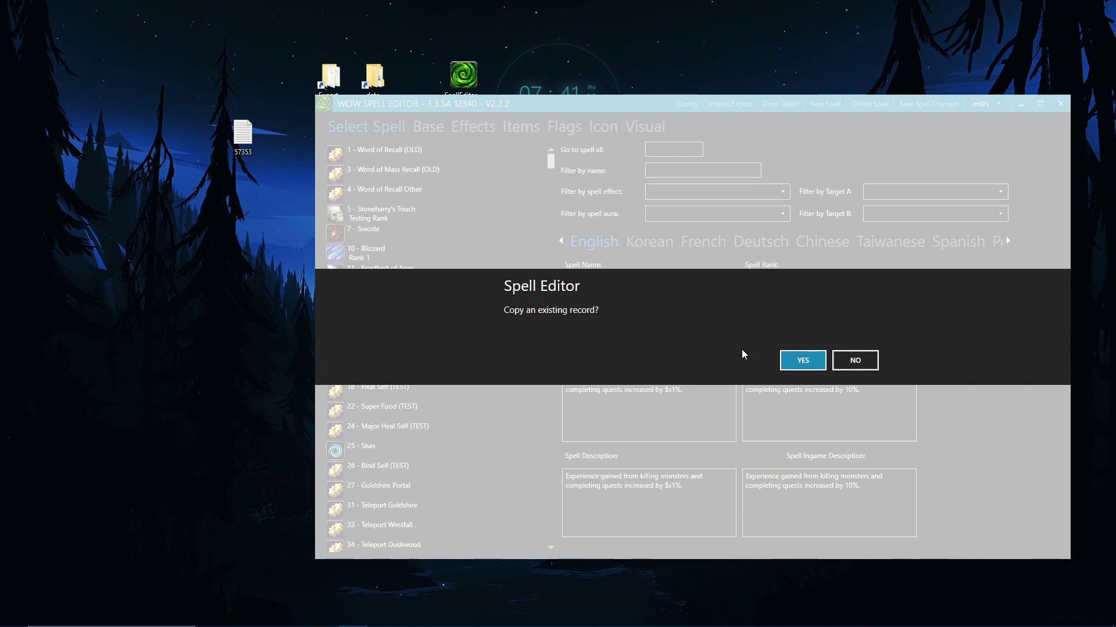
click(811, 371)
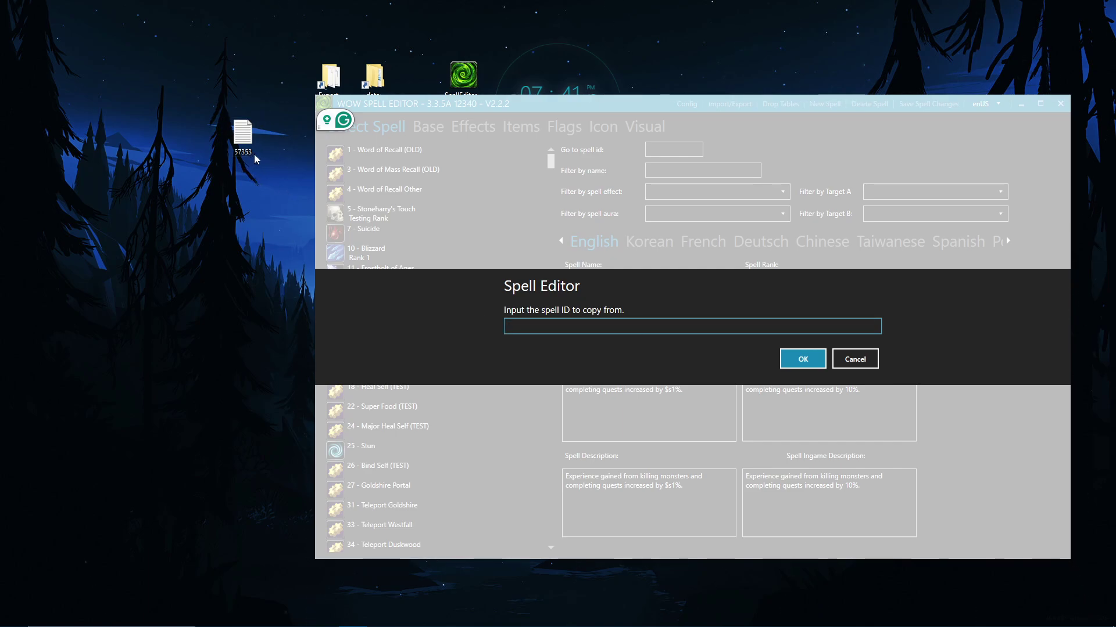
text(57353)
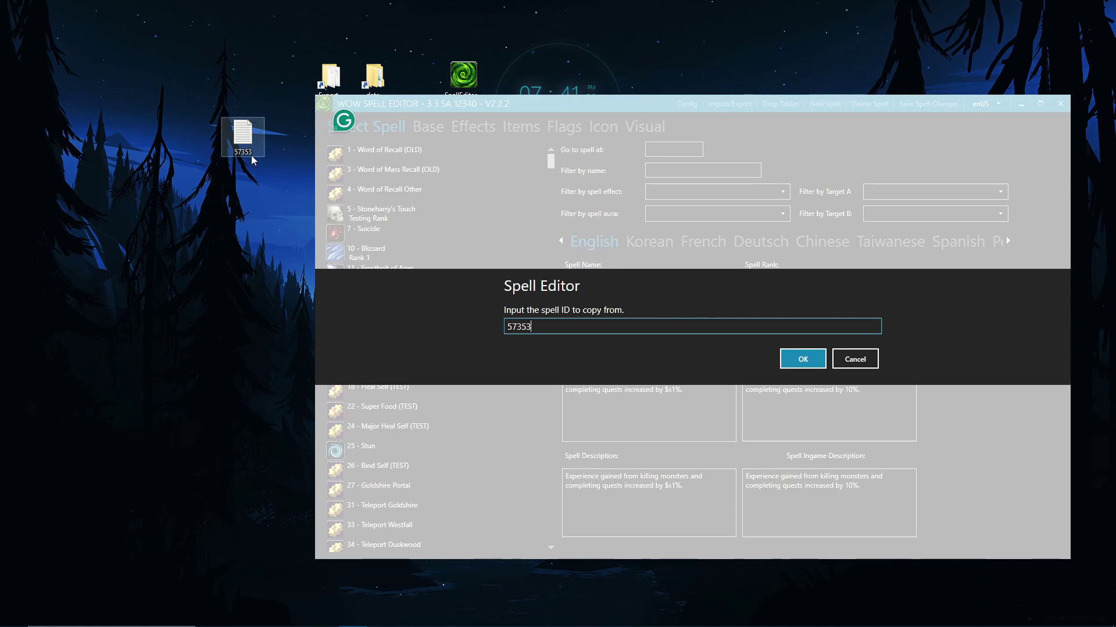
click(806, 359)
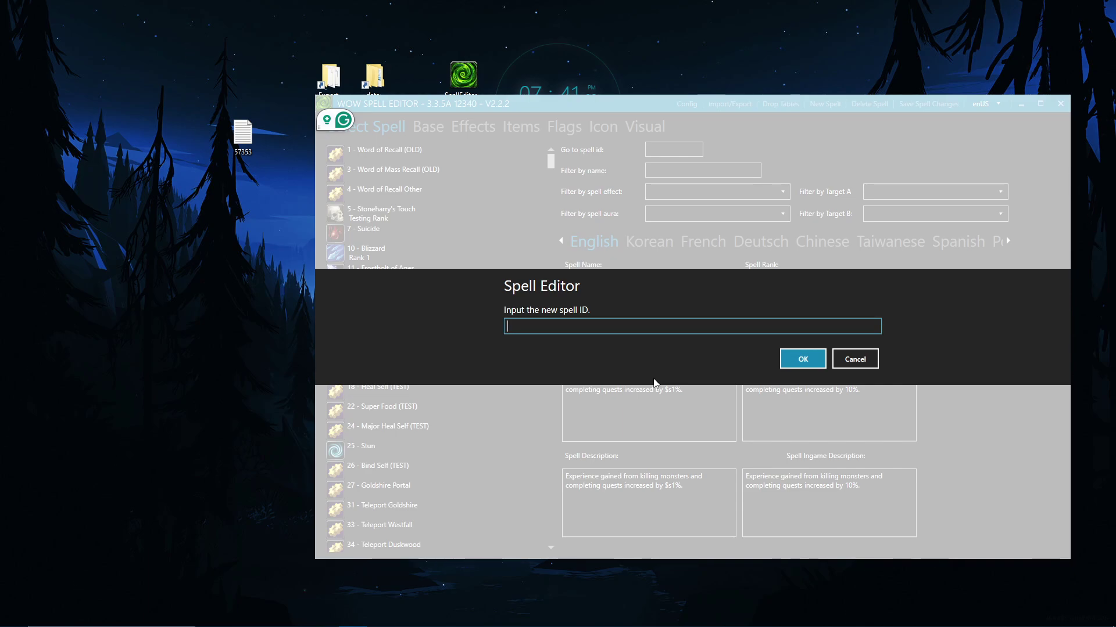
text(90080)
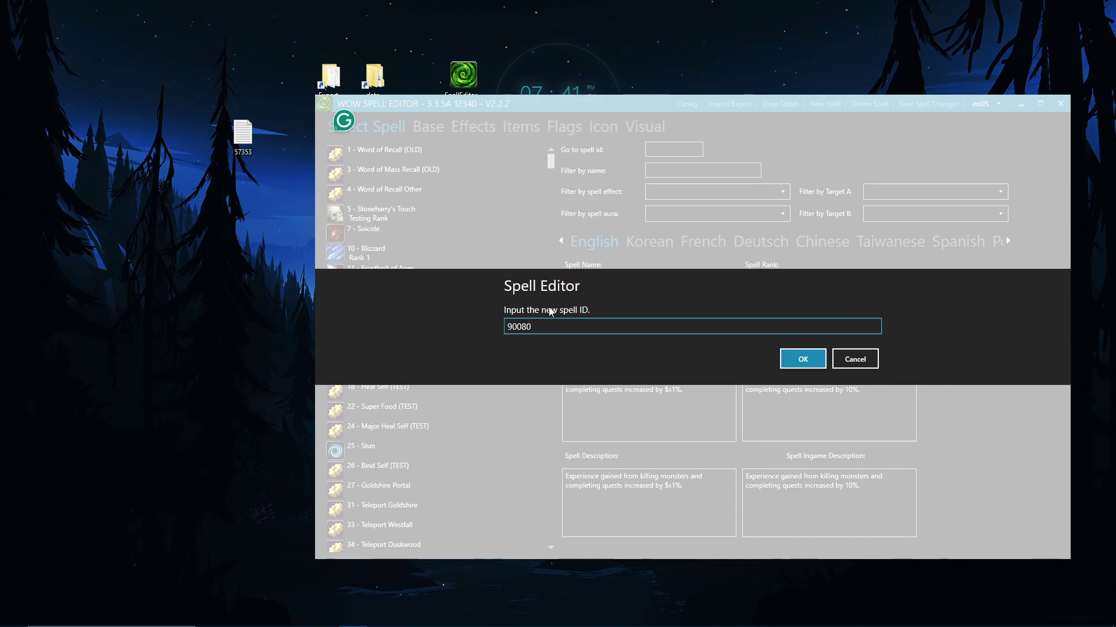
click(797, 353)
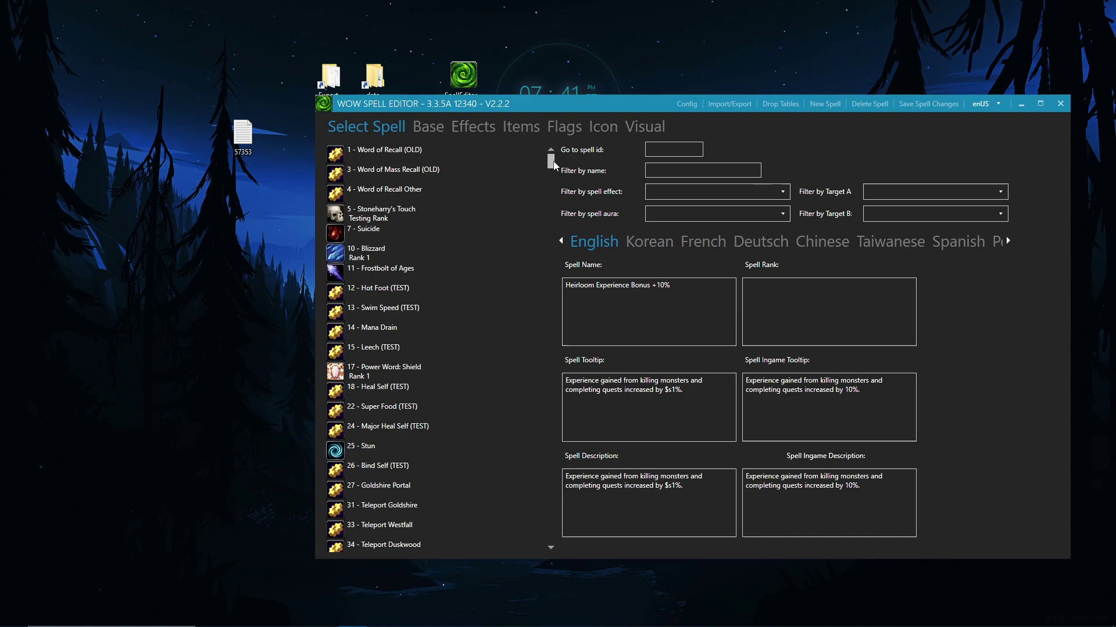
drag(551, 161, 551, 410)
drag(563, 490, 575, 602)
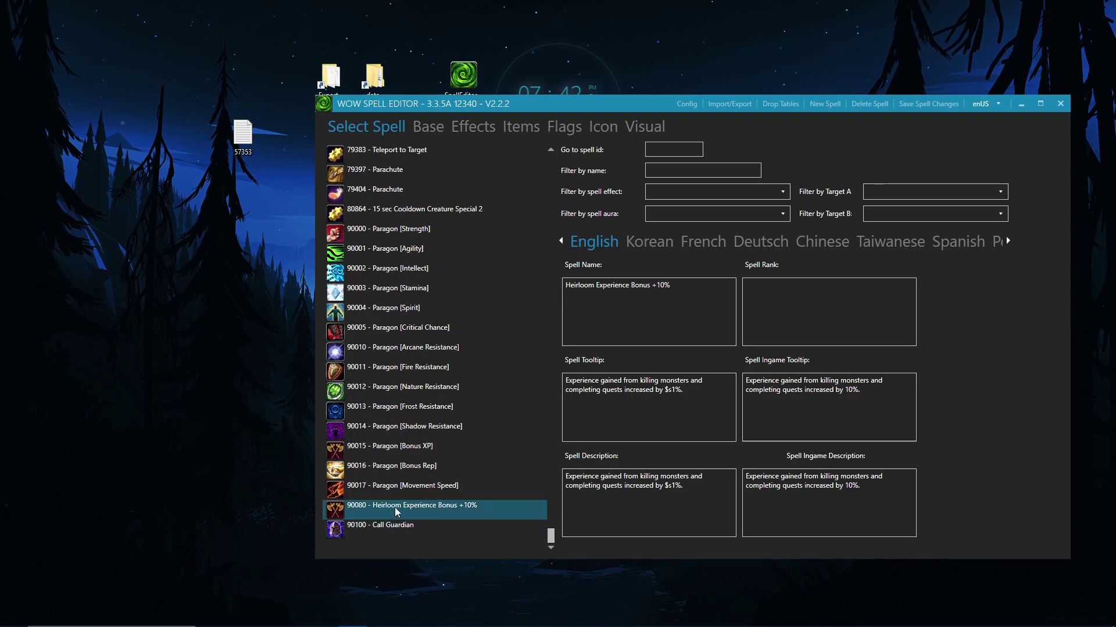
click(383, 490)
click(387, 467)
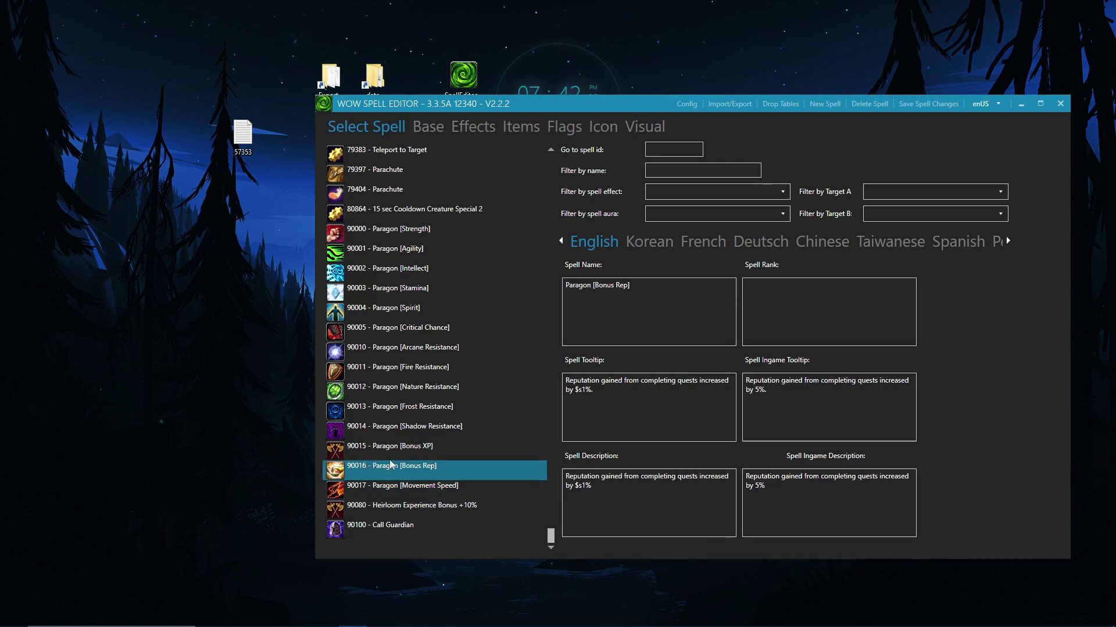
click(388, 447)
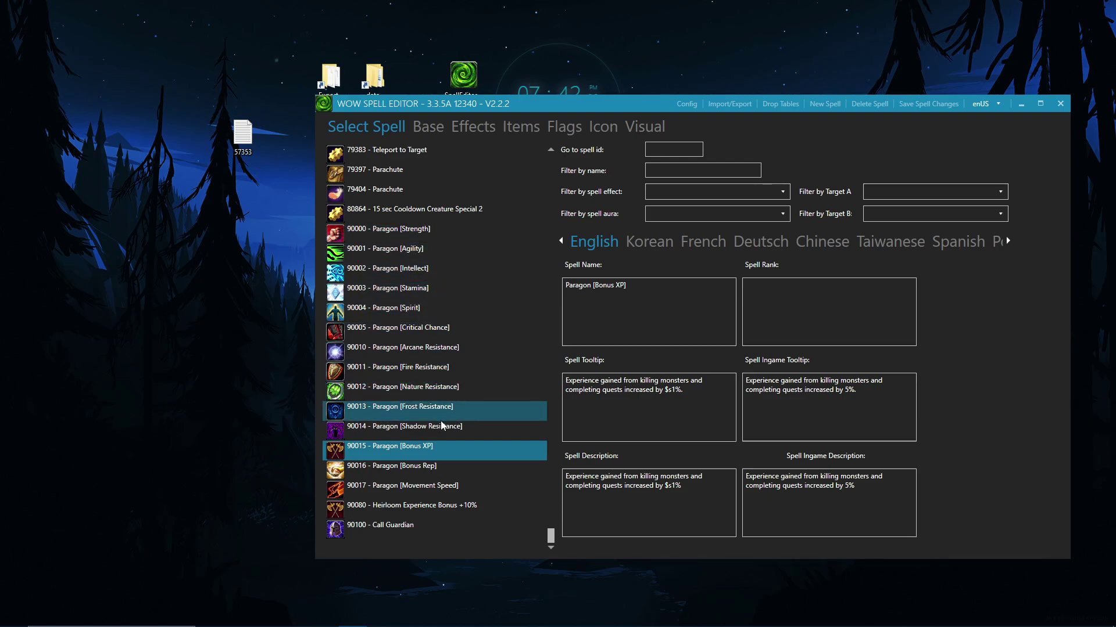
click(427, 511)
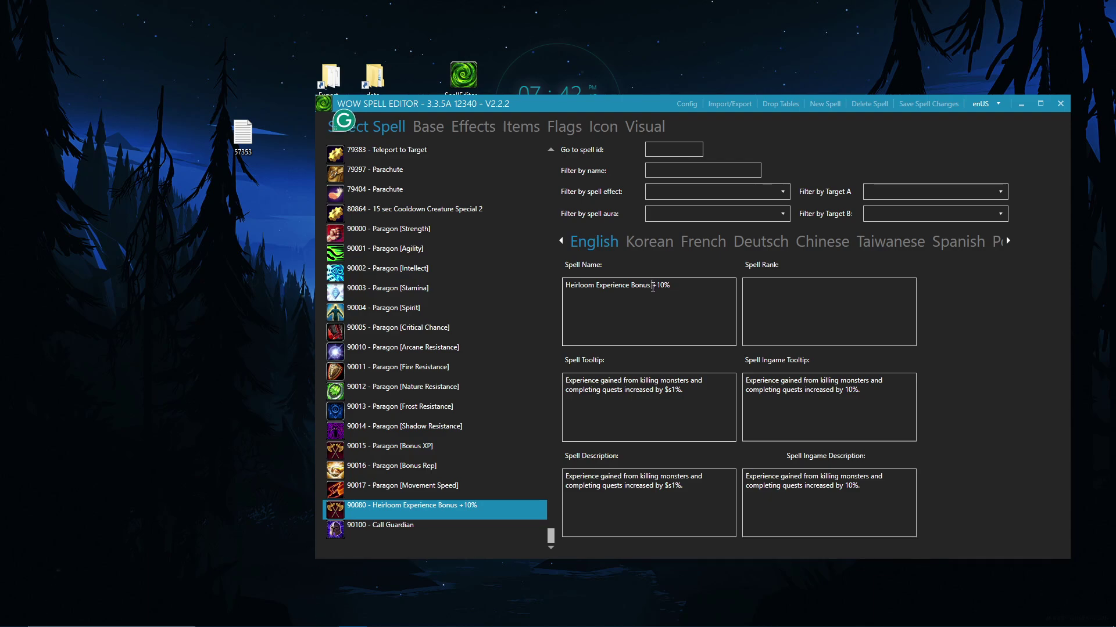
Step: Replace the spell name 'Heirloom Experience Bonus +10%' with 'Double XP Buff'
drag(651, 286, 569, 292)
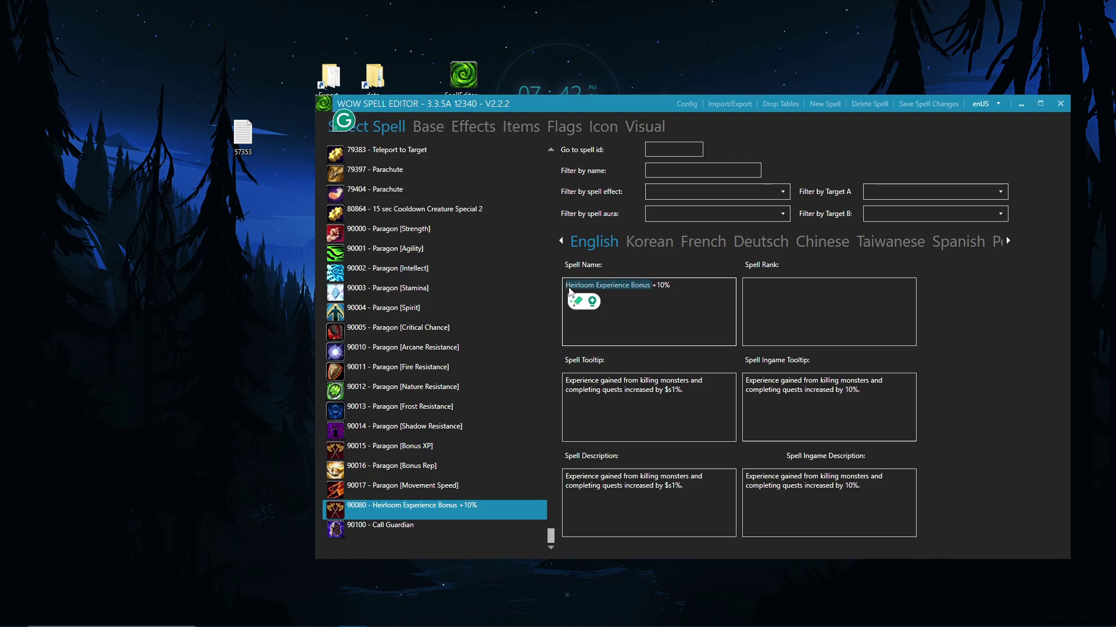
text(Double)
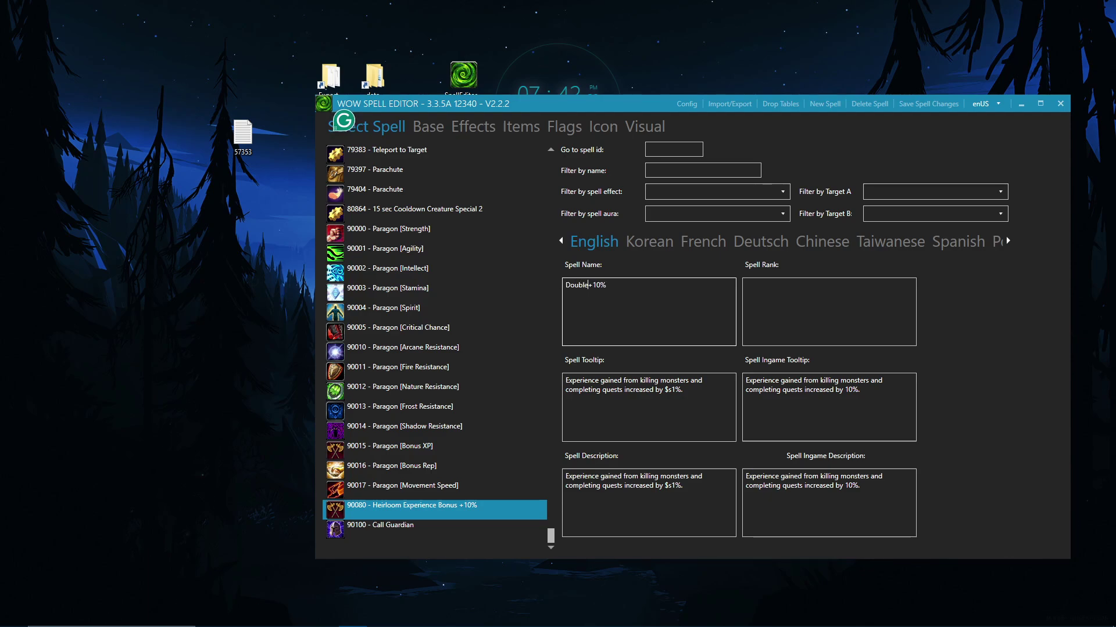
text( XP)
key(Right)
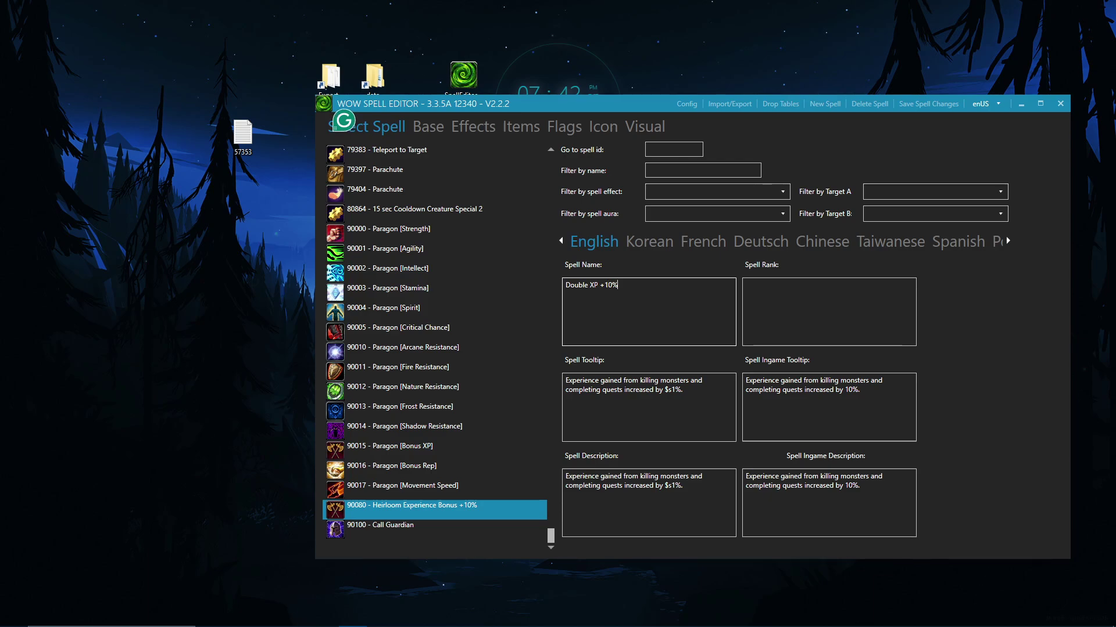
key(BackSpace)
key(BackSpace)
key(BackSpace)
text(Buff)
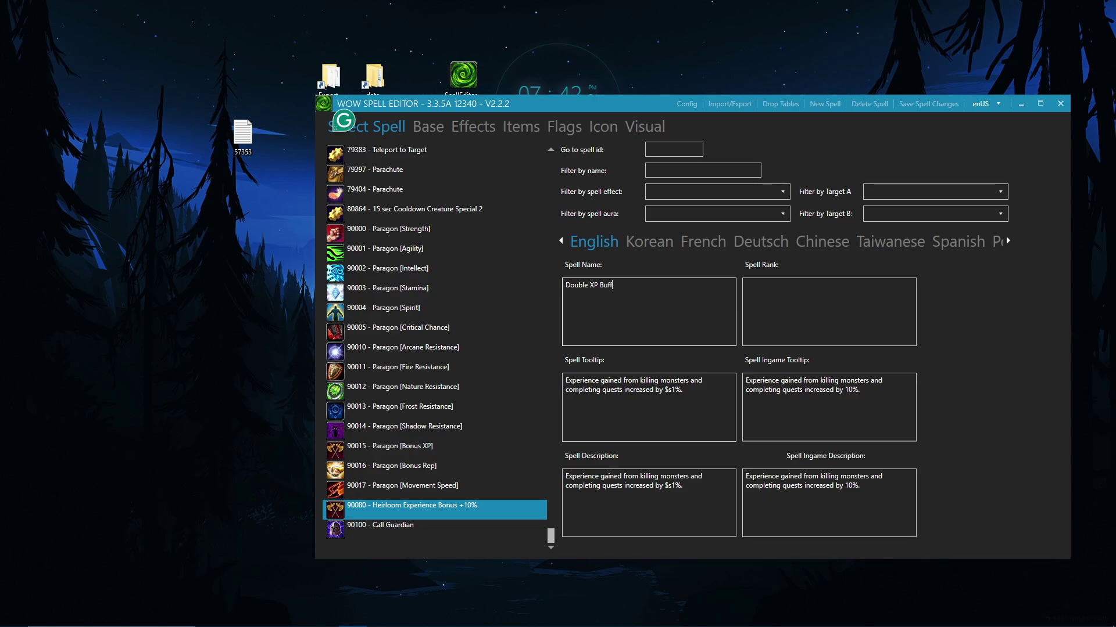
Step: Review the tooltip text about experience from monsters and quests, and its percentage
click(679, 395)
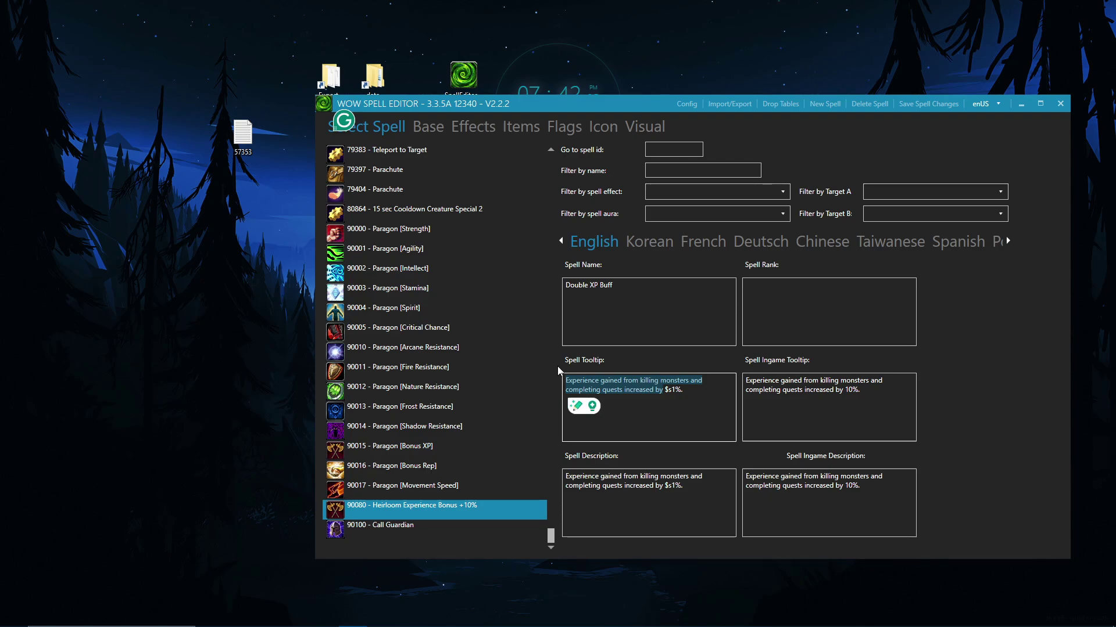
shift+click(600, 381)
shift+click(655, 381)
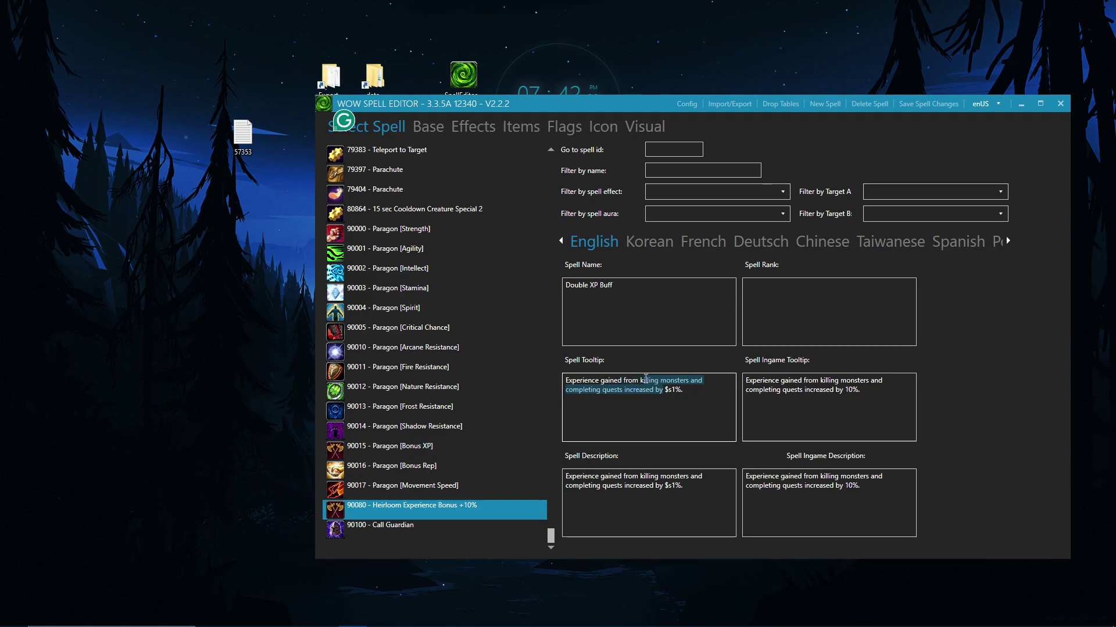
shift+click(607, 391)
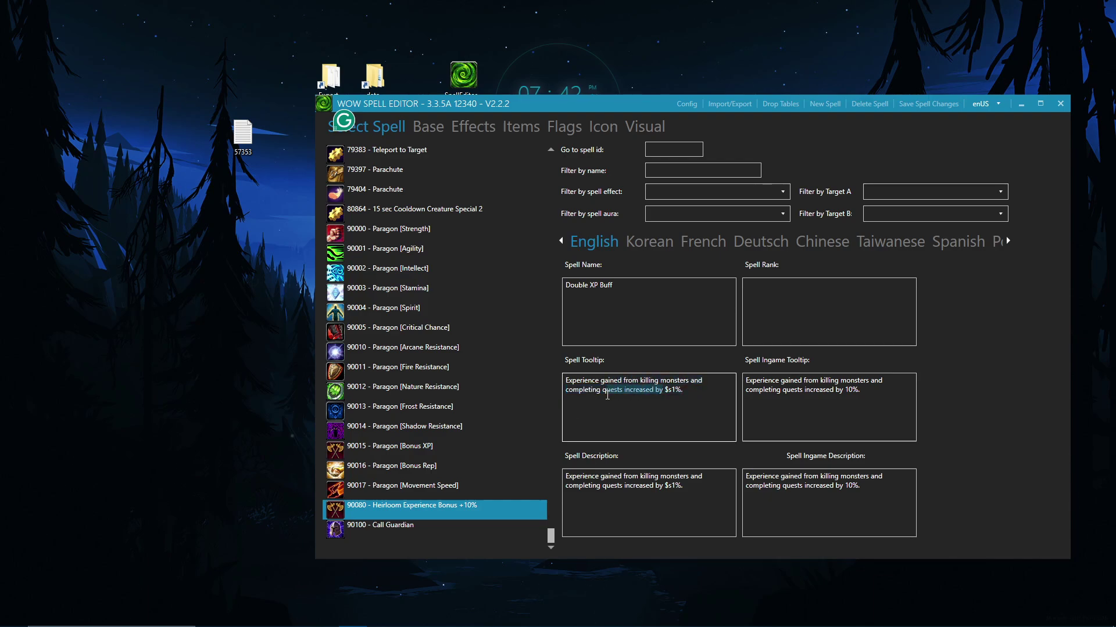
click(607, 394)
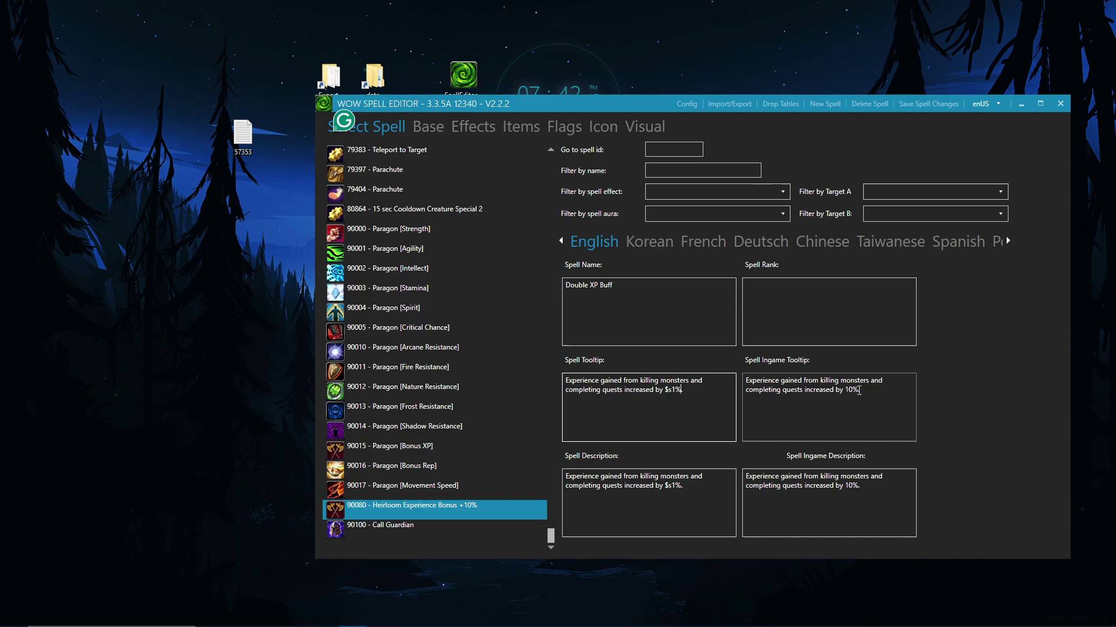
drag(860, 389, 852, 390)
click(665, 389)
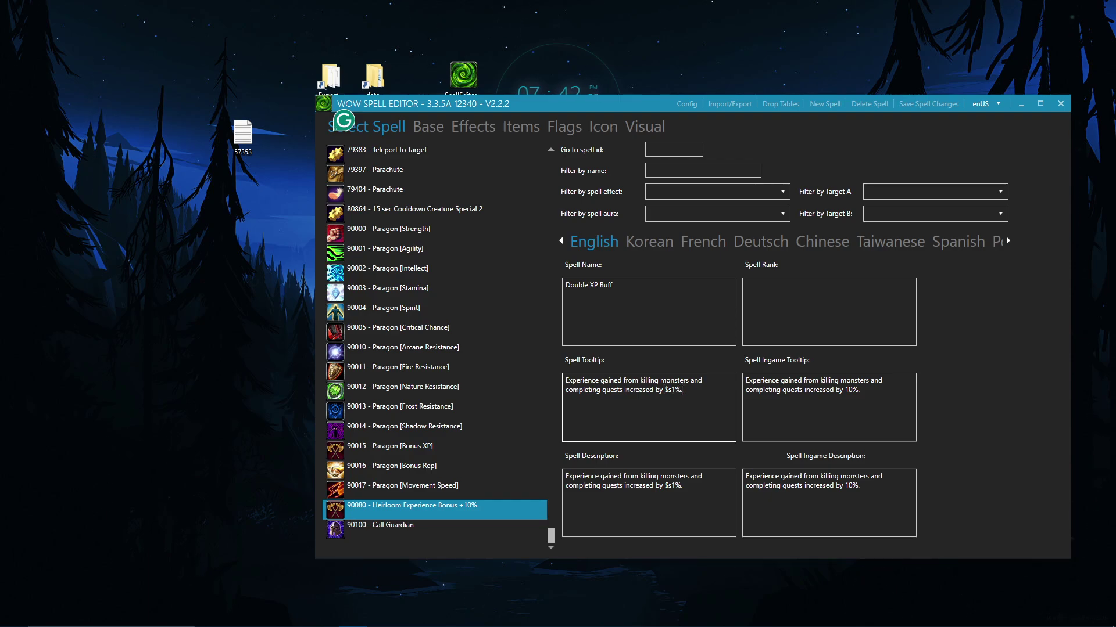
click(683, 390)
Step: Inspect the tooltip's $s1% placeholder and wording, then the spell description
drag(681, 390, 670, 390)
click(668, 391)
drag(669, 393, 675, 397)
click(851, 394)
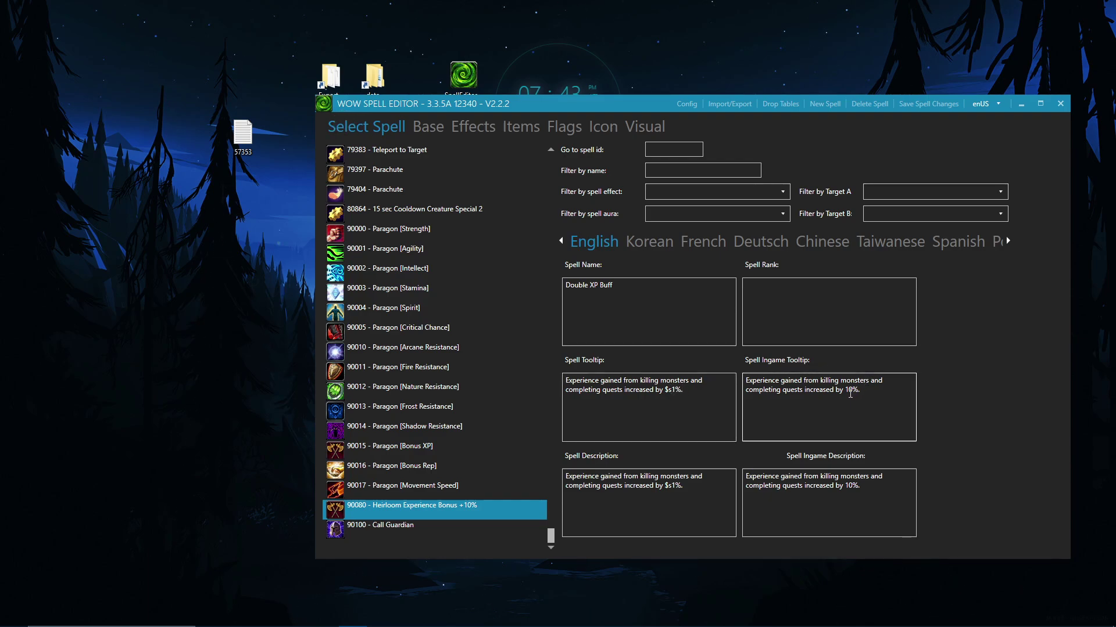
click(656, 398)
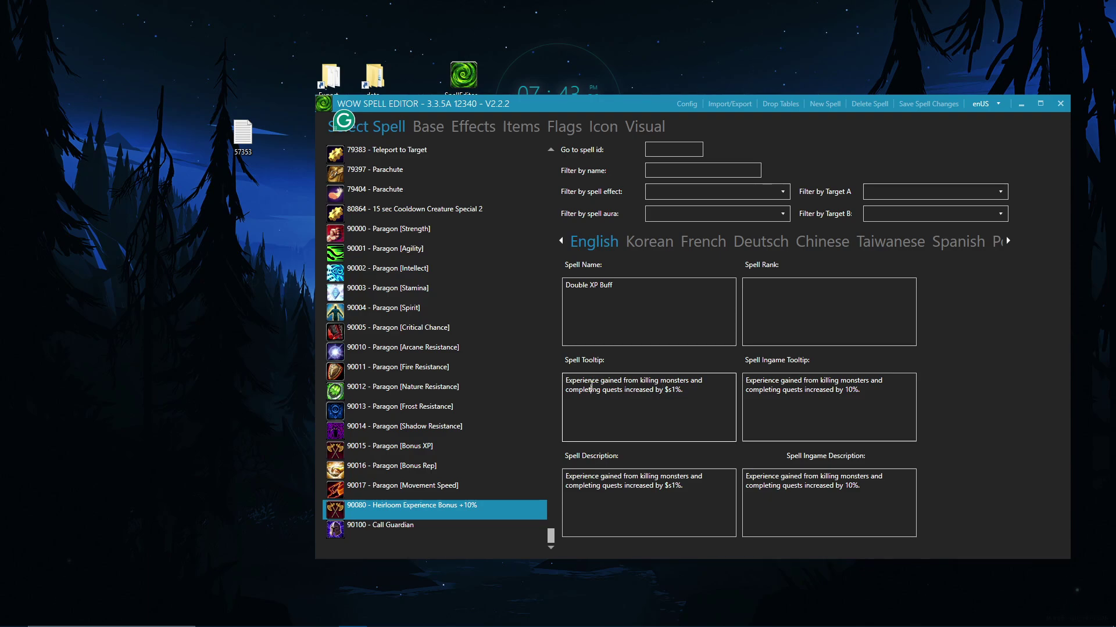
drag(565, 389, 604, 393)
click(619, 394)
click(651, 488)
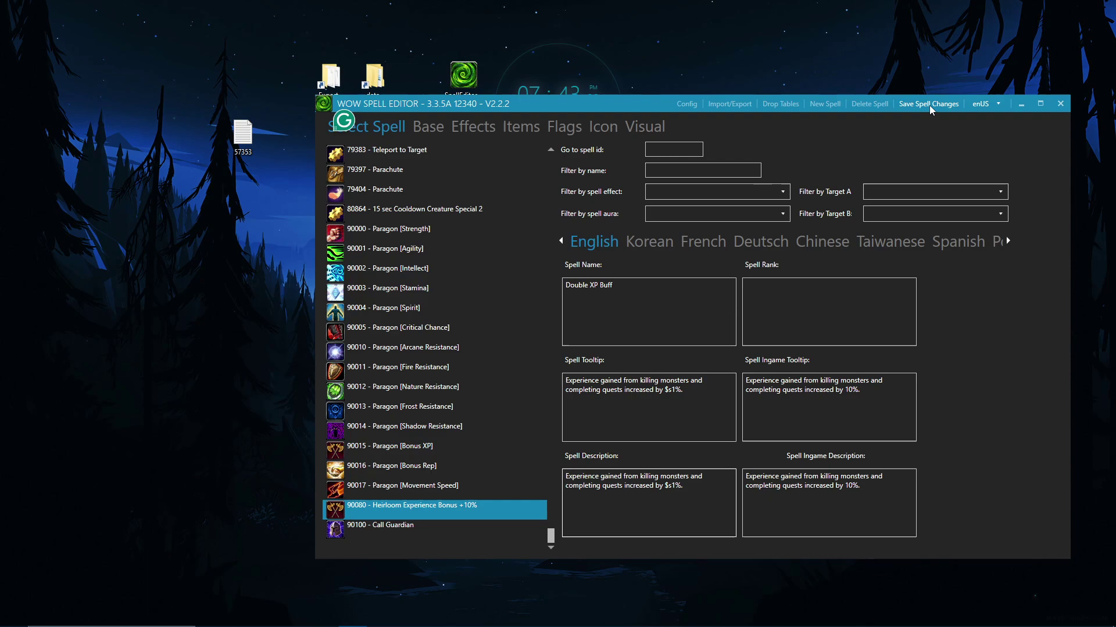
Step: Save spell 90080 as Double XP Buff, reselect it, and view its Base properties
click(929, 105)
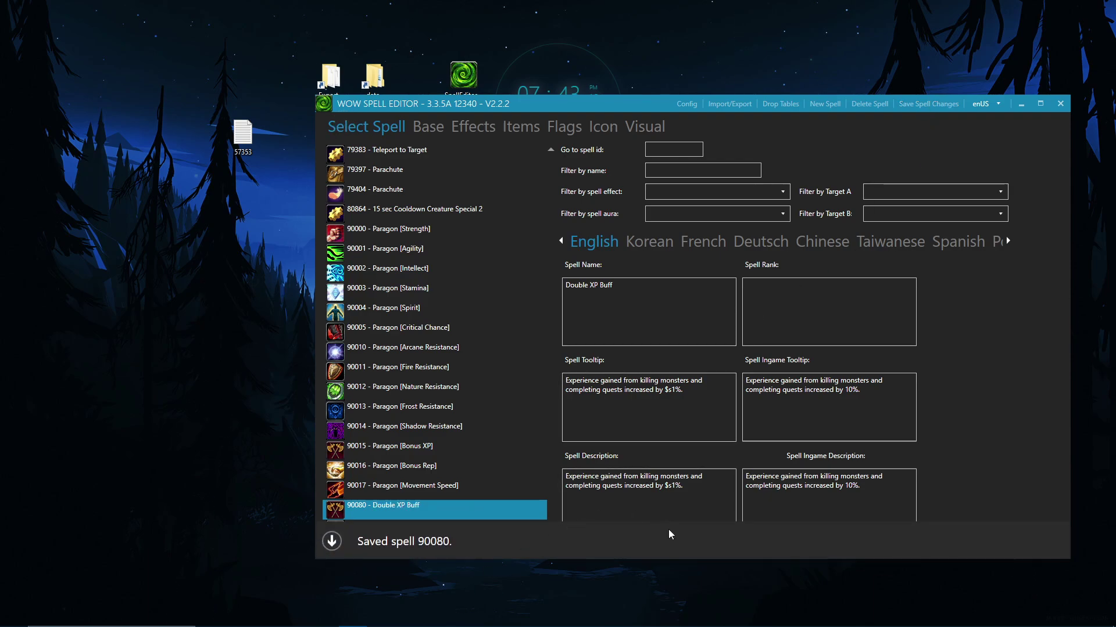
click(430, 490)
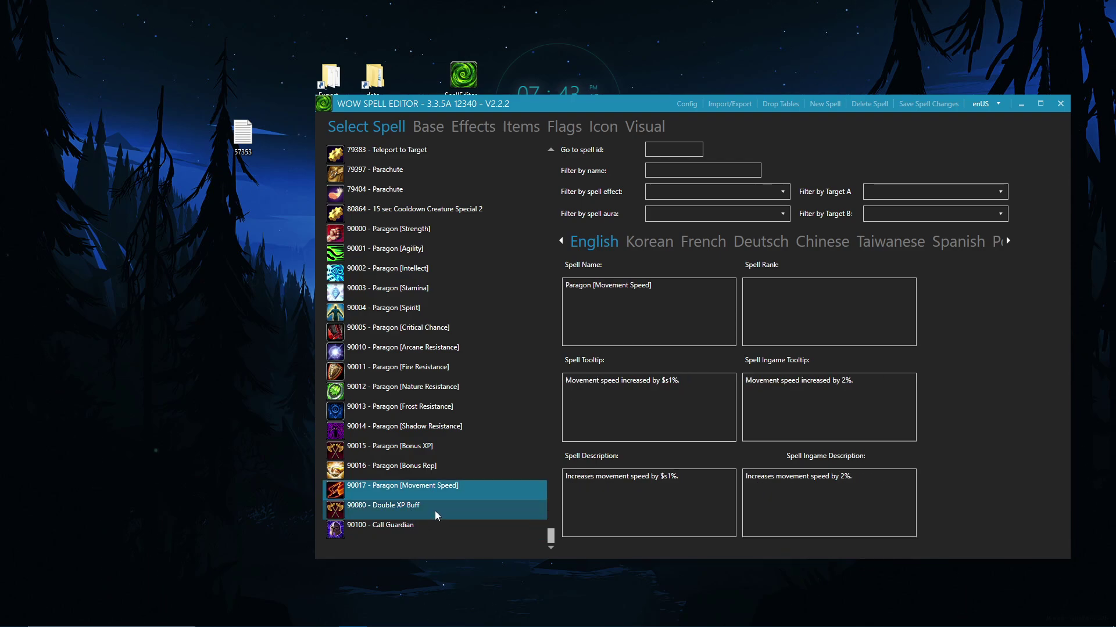
click(437, 515)
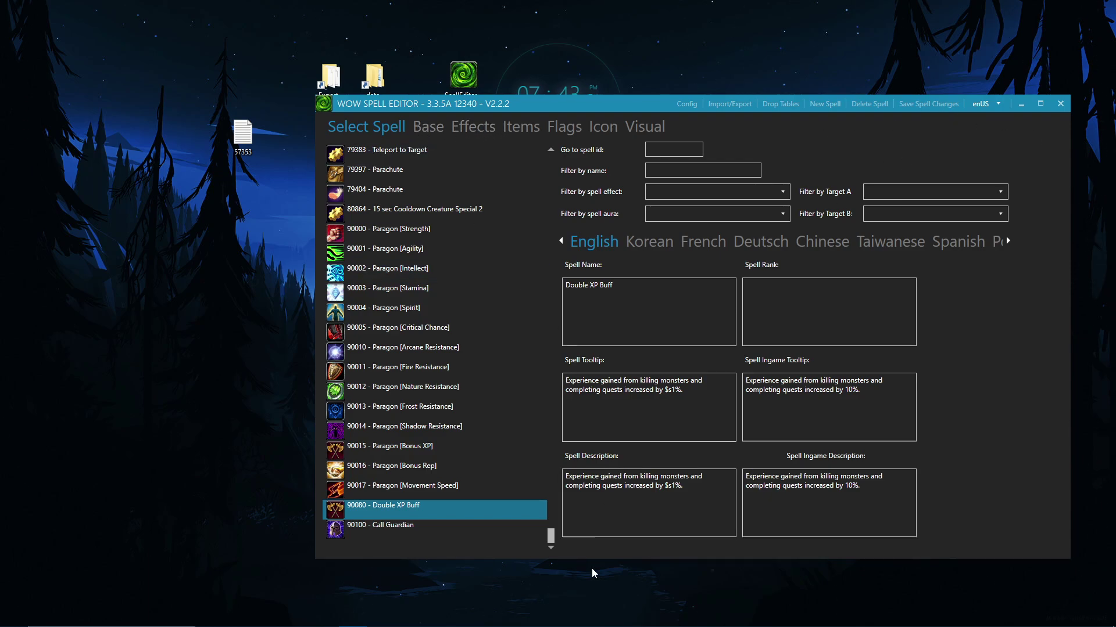
click(428, 129)
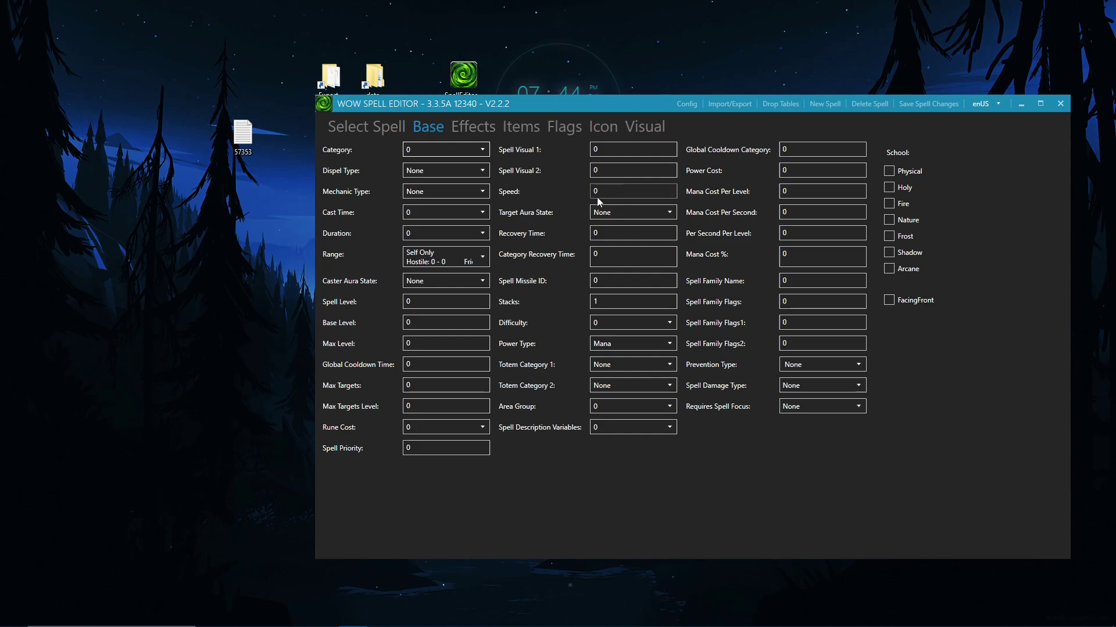
Step: Show spell 90080's Effects tab: APPLY_AURA with SPELL_AURA_MOD_XP_PCT, Base Points 9
click(469, 135)
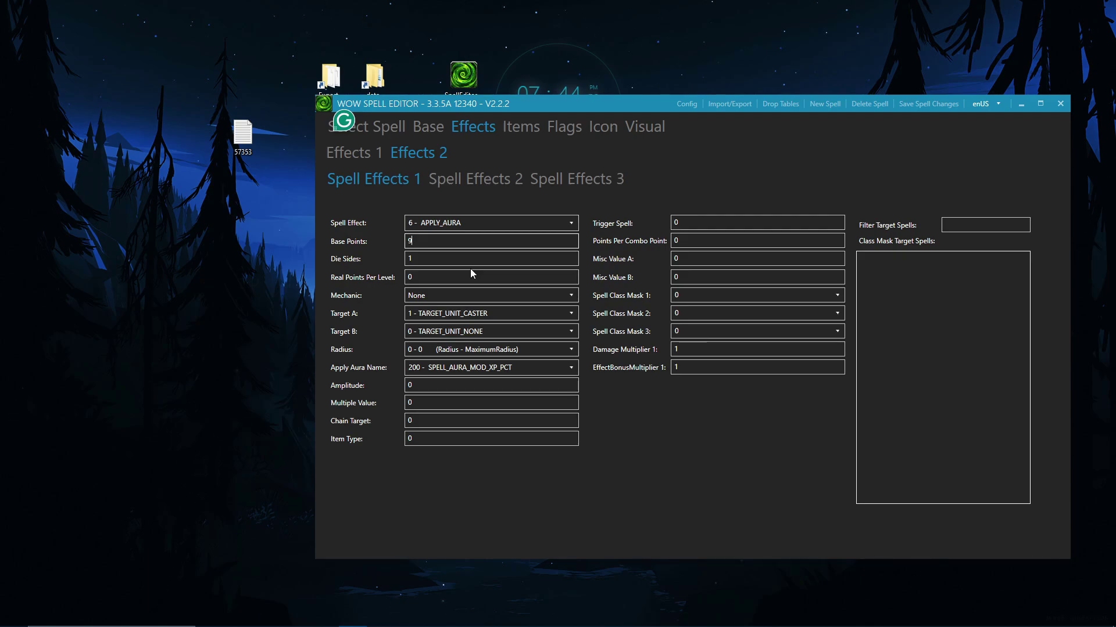
Step: Set Base Points to 99 in Spell Effects 1 and 2 and save the spell
key(BackSpace)
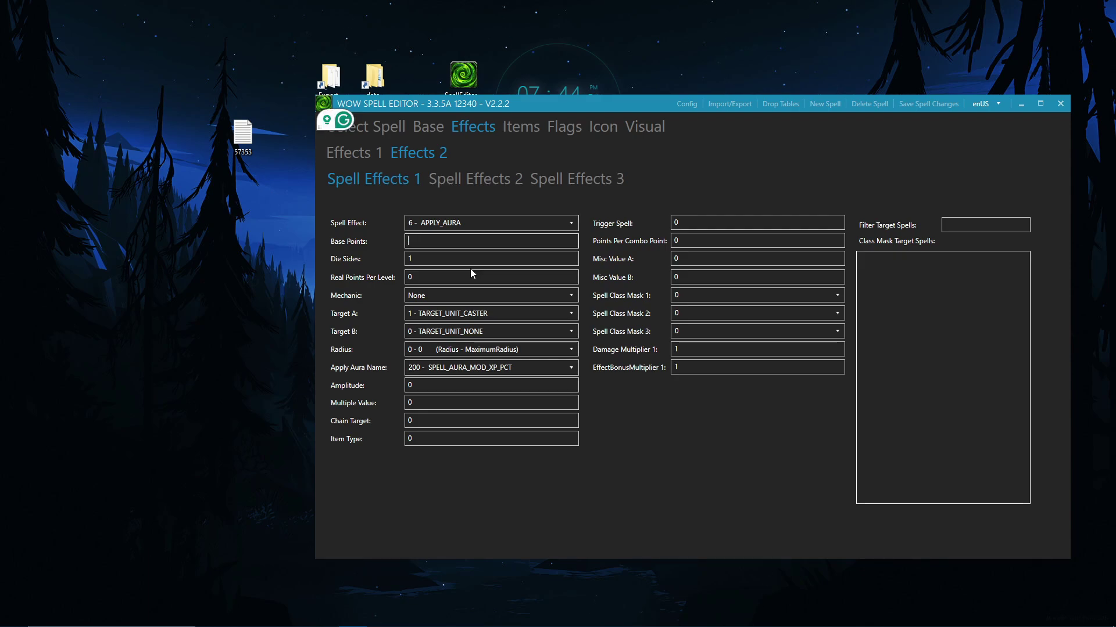
text(99)
click(472, 263)
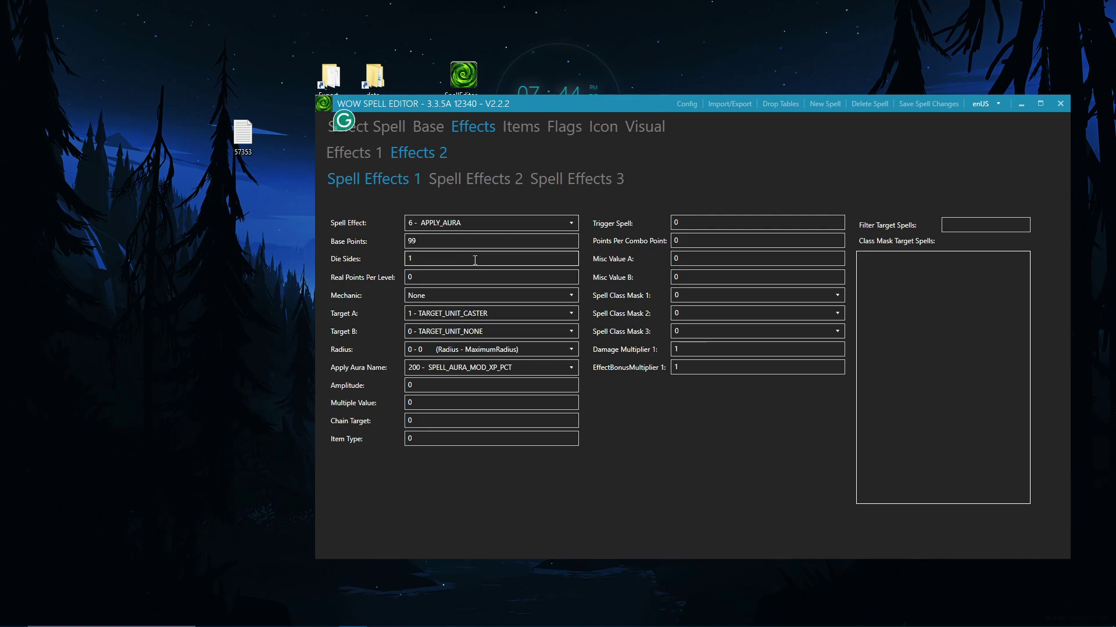
click(483, 174)
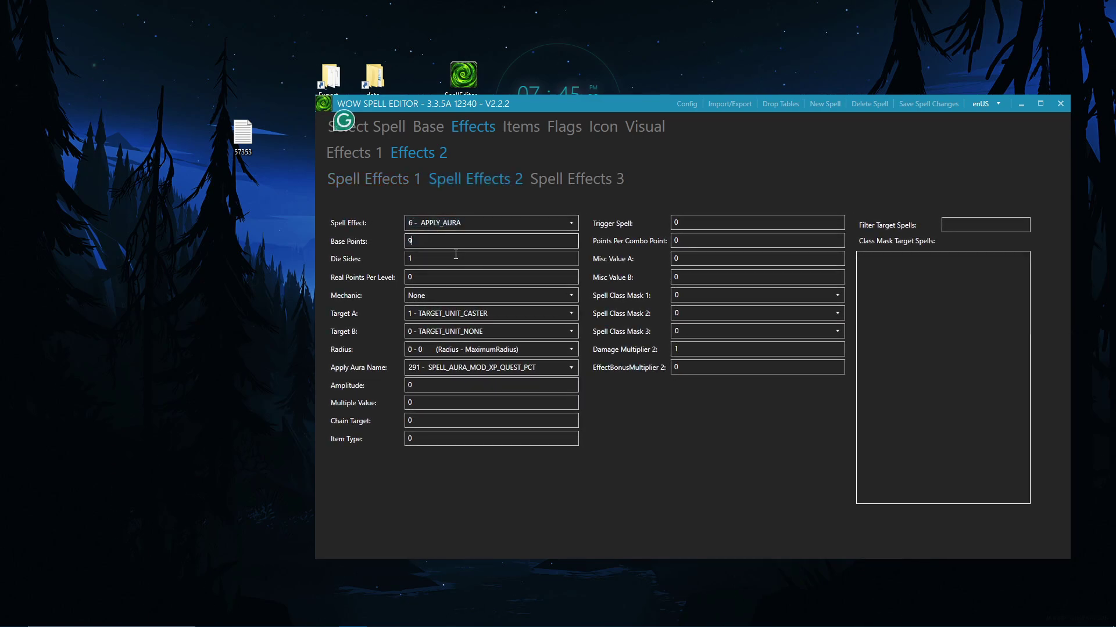
text(9)
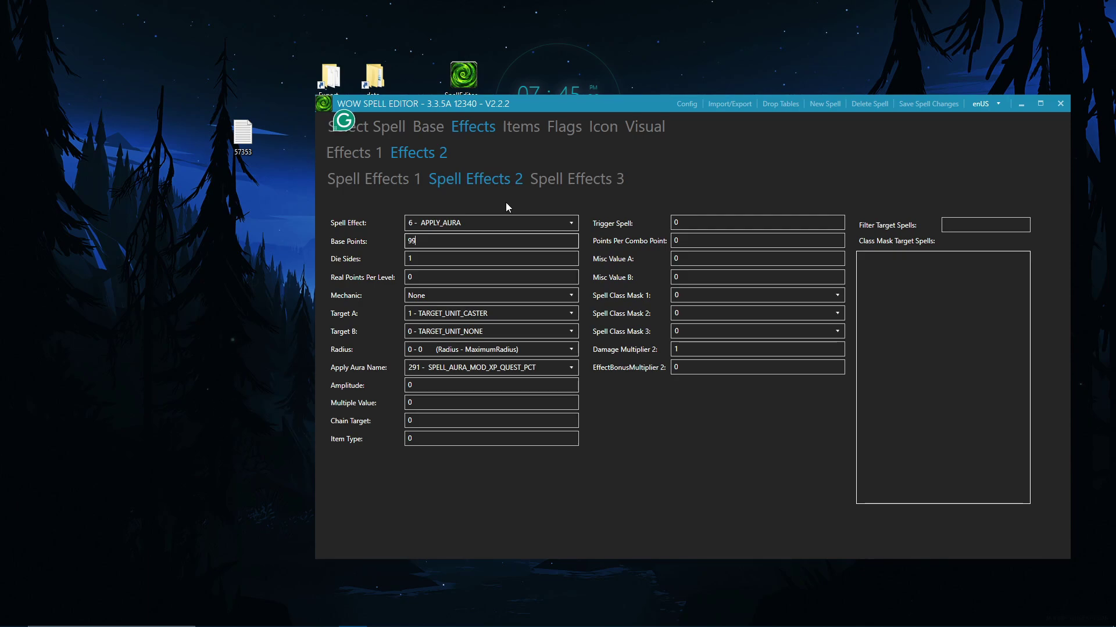
click(922, 107)
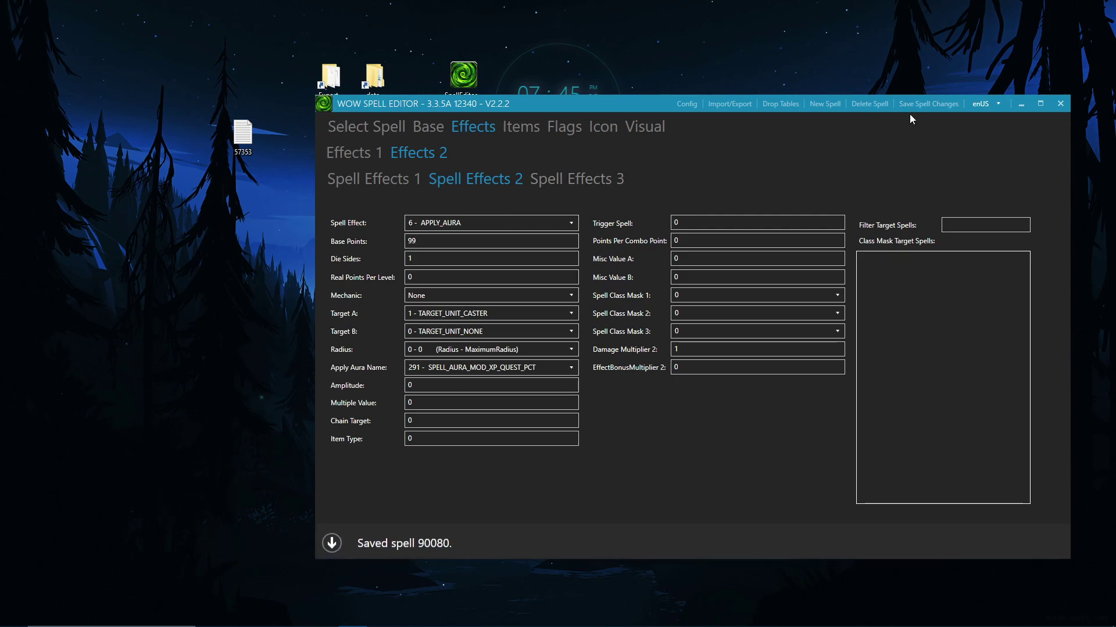
Step: Verify the saved base points in the Effects tab and check the tooltip reads 100%
click(380, 129)
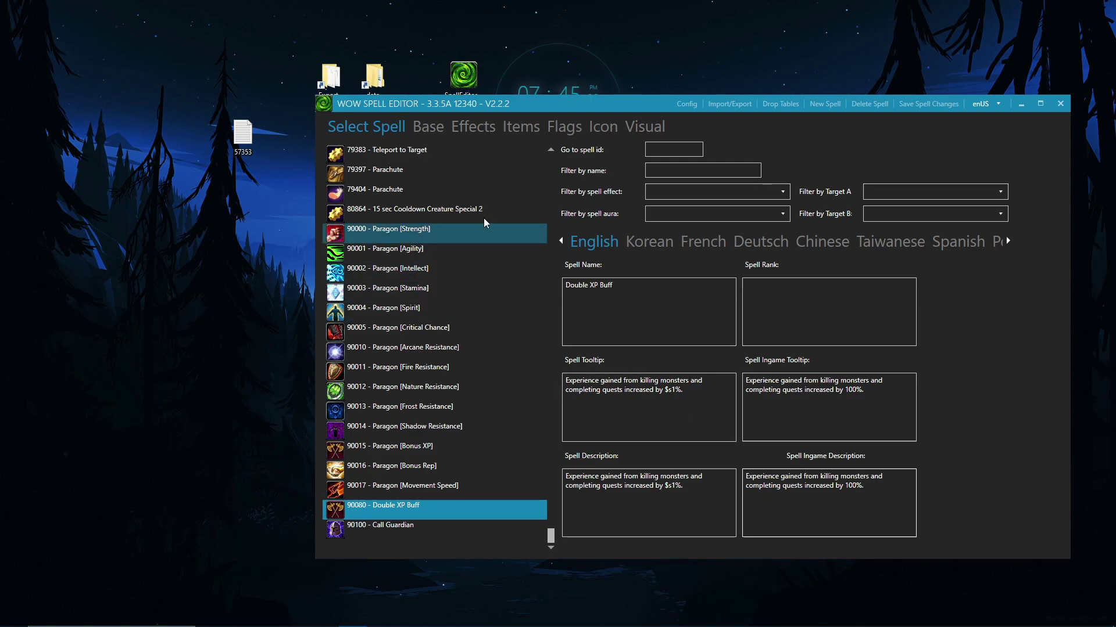
click(485, 132)
click(384, 182)
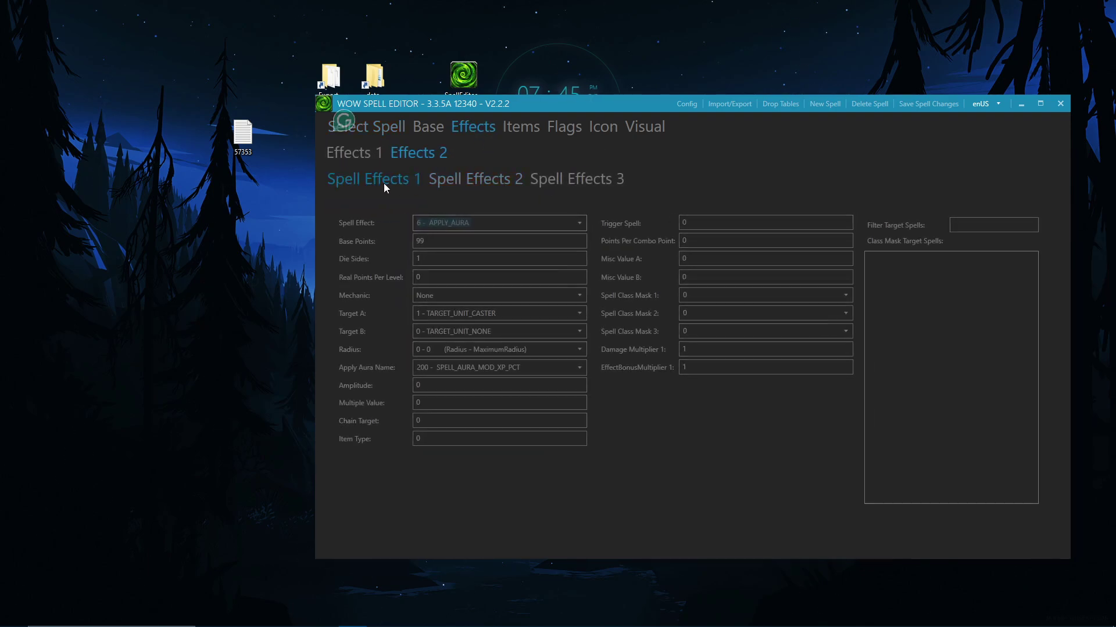
click(386, 126)
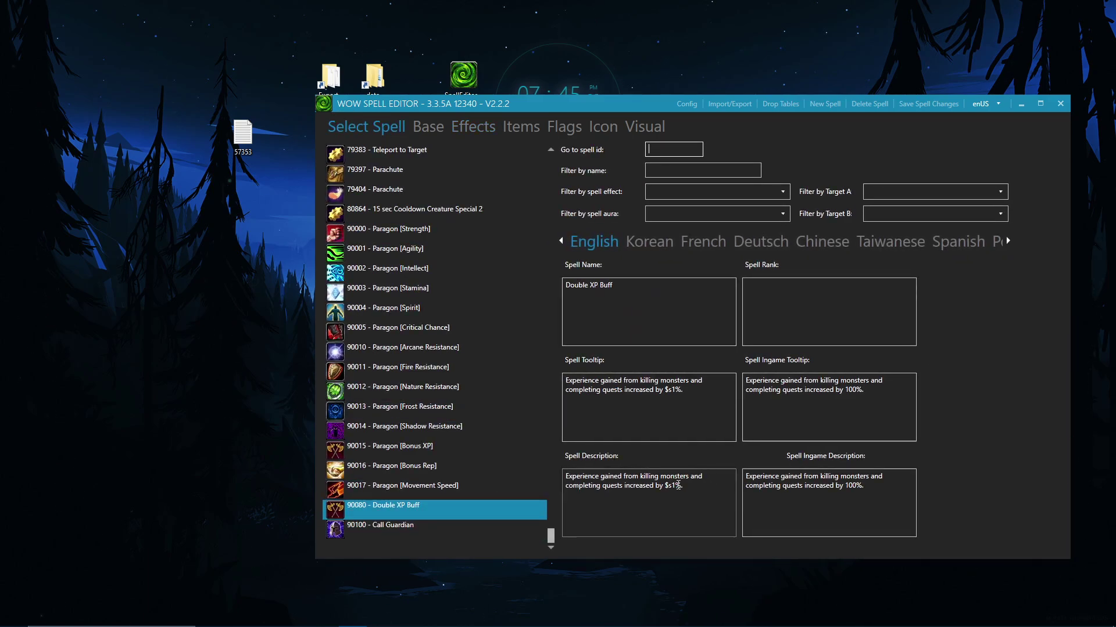
click(490, 117)
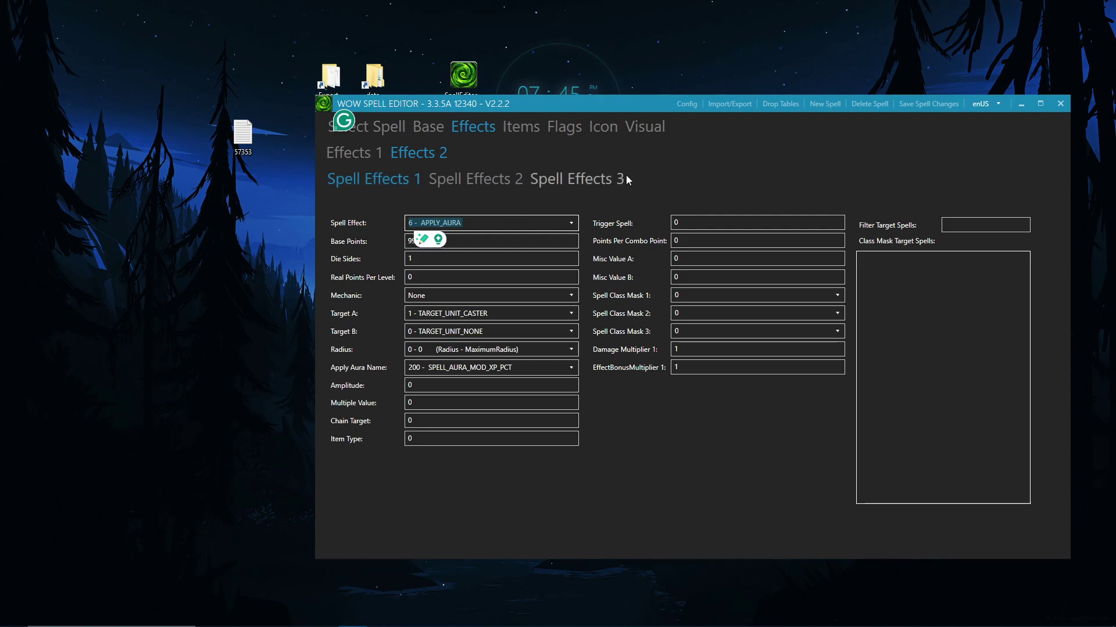
click(377, 132)
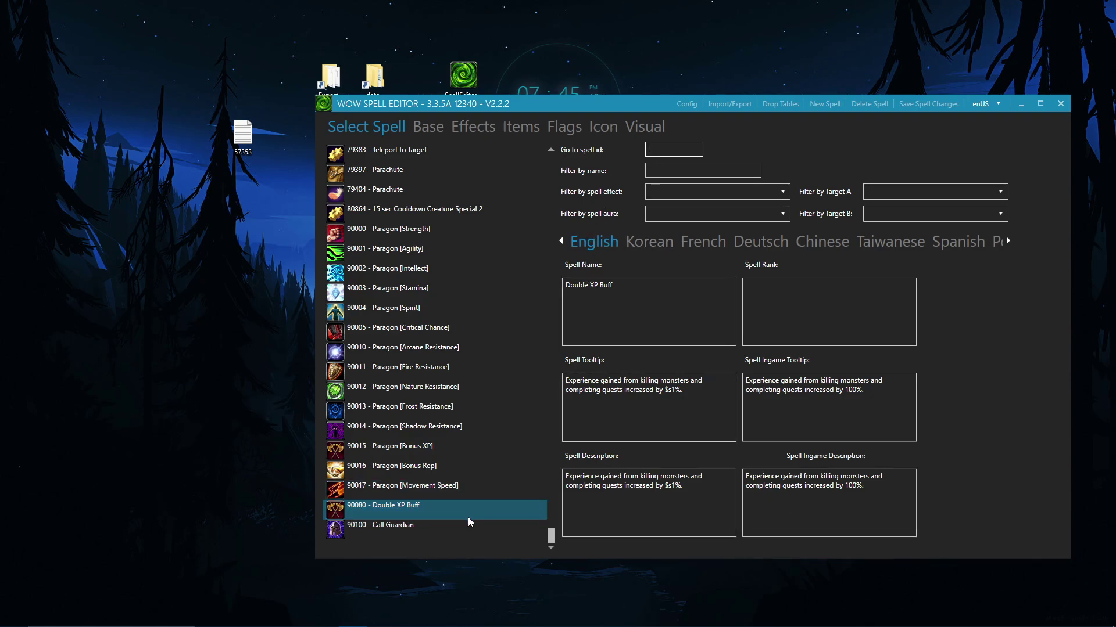
Step: Uncheck the Do Not Display and Do Not Log attributes, save, and return to the spell list
click(513, 123)
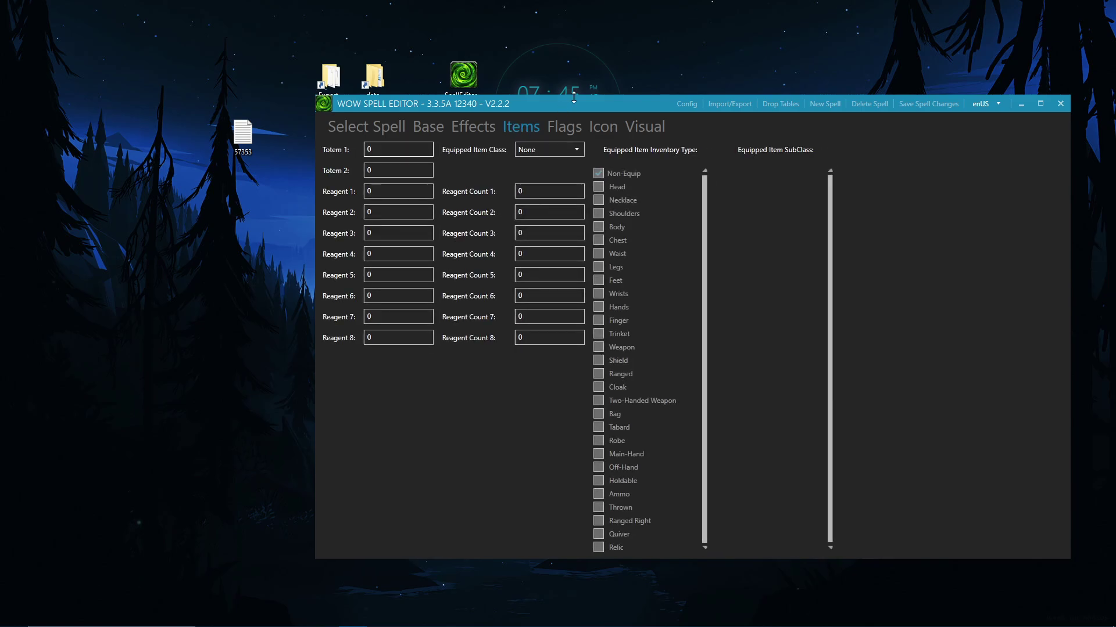
click(573, 124)
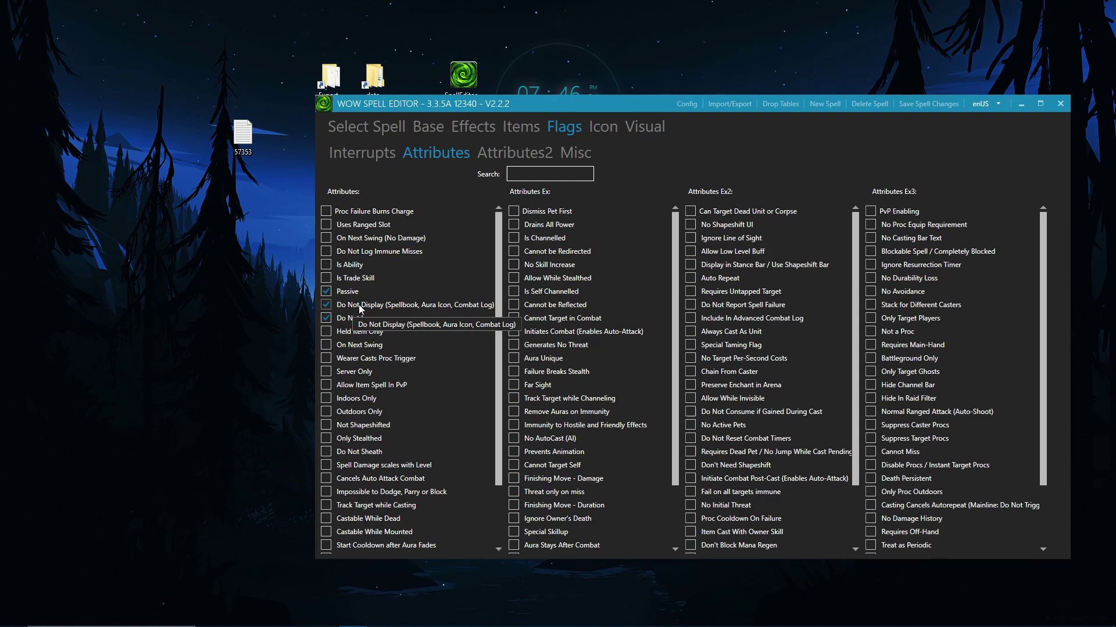
click(359, 306)
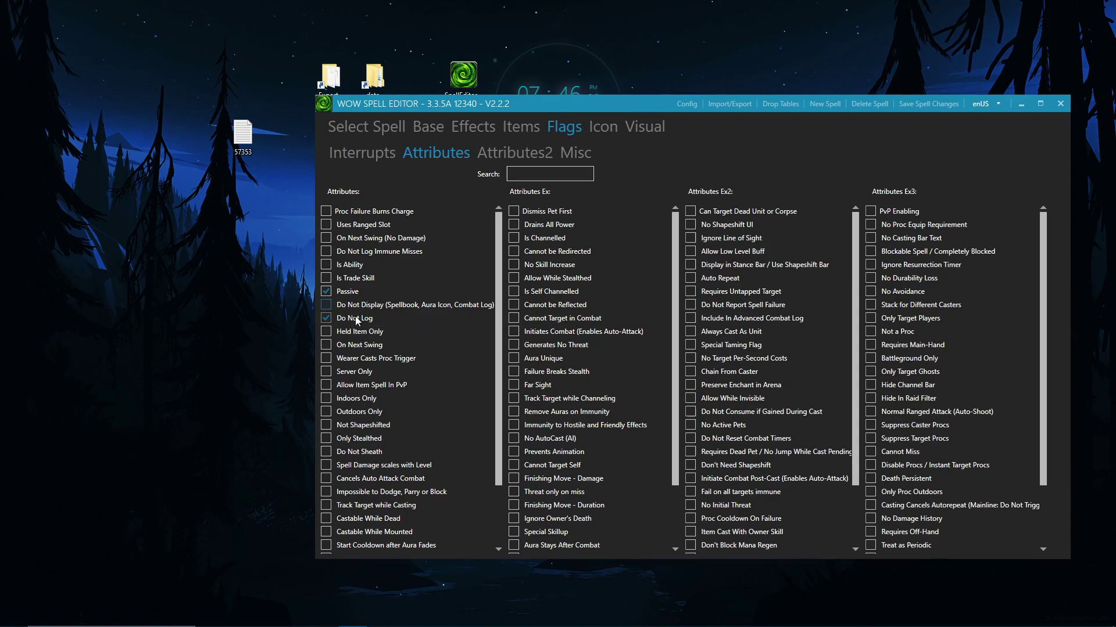
click(357, 320)
click(934, 105)
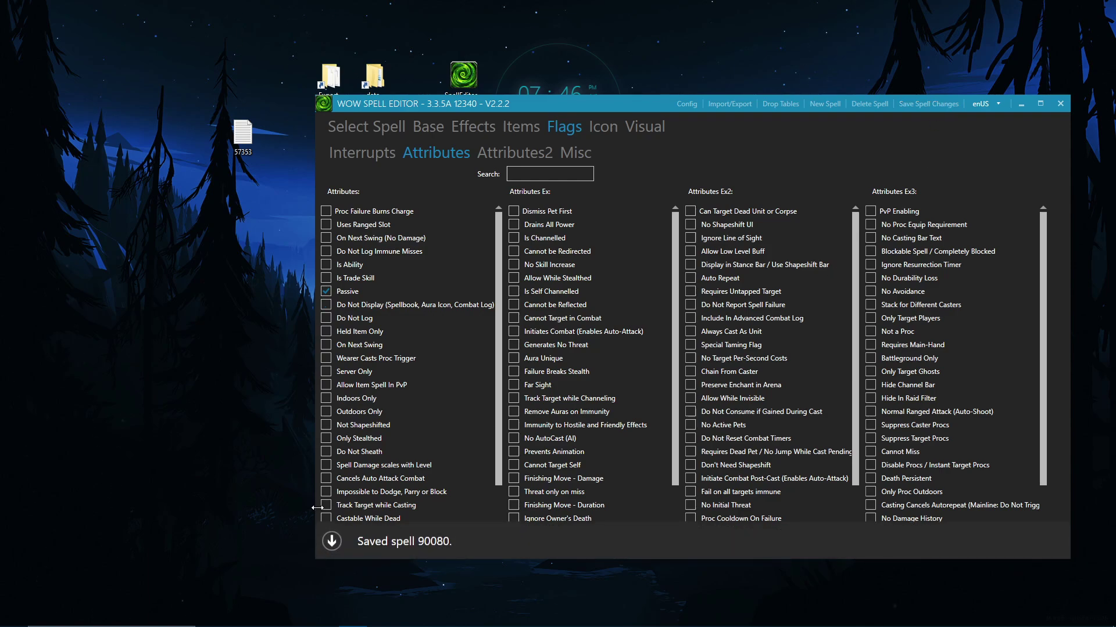
click(392, 143)
click(391, 132)
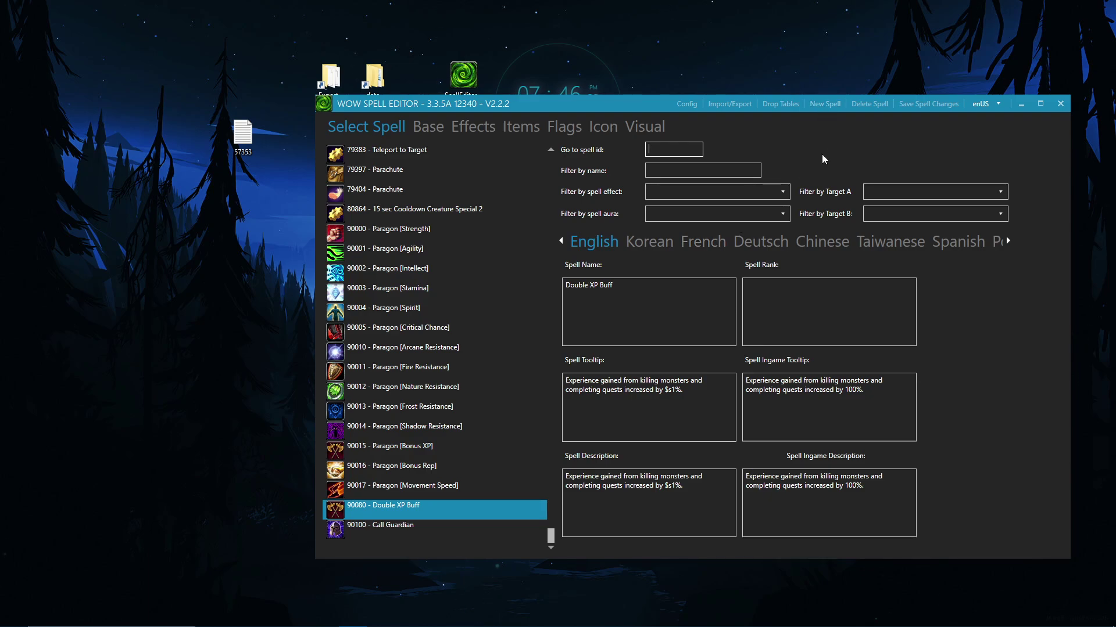
Step: Open the Import/Export window and switch to its Export tab
click(729, 104)
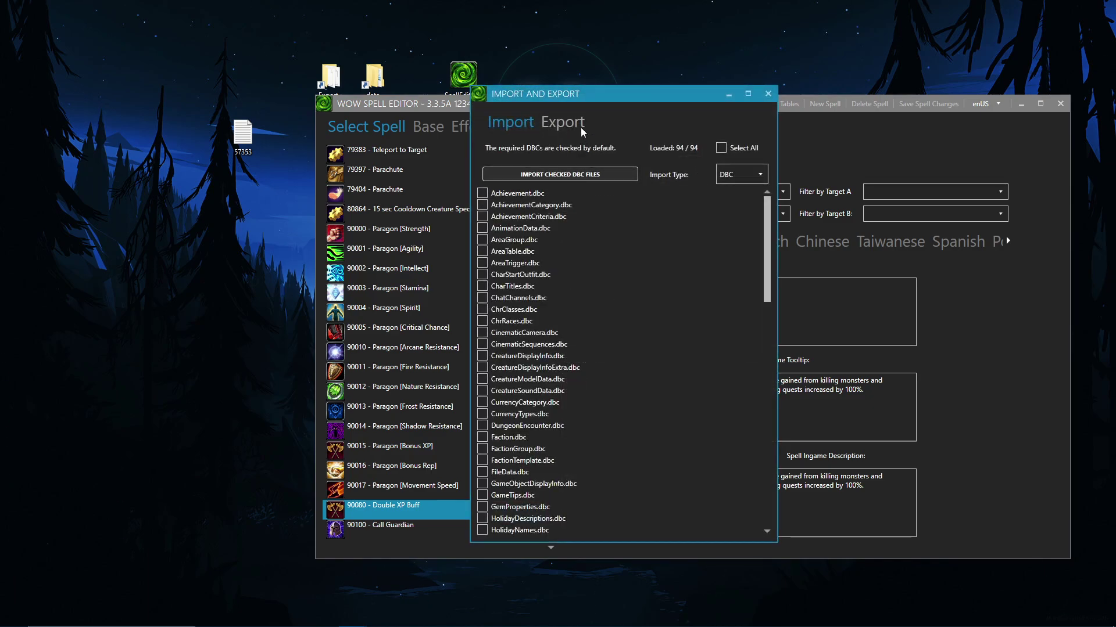
drag(591, 98, 529, 144)
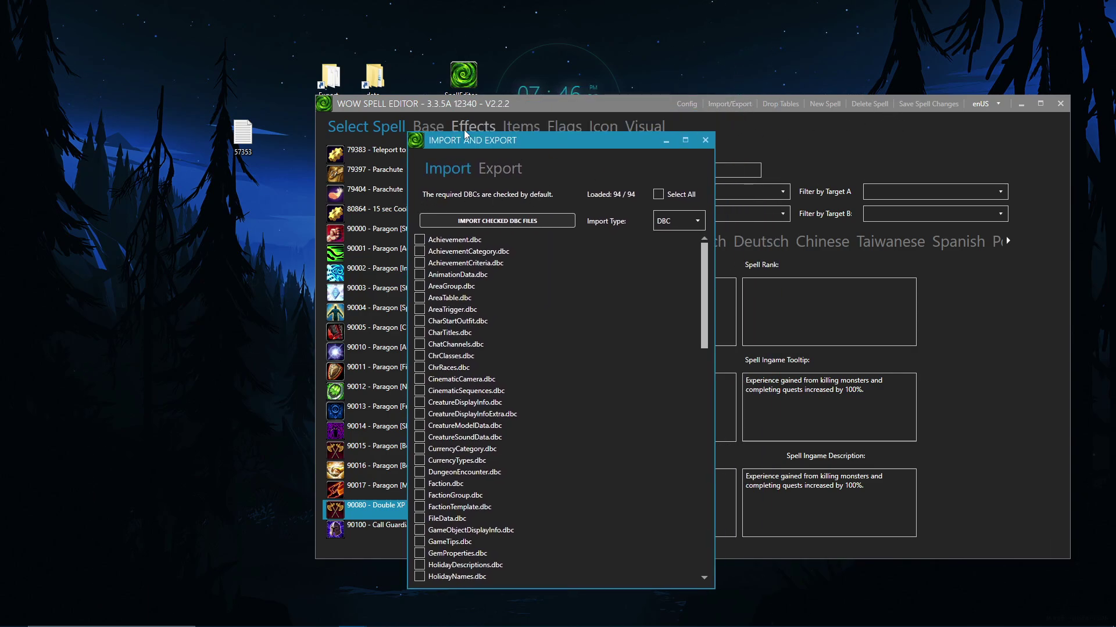
drag(465, 143, 661, 121)
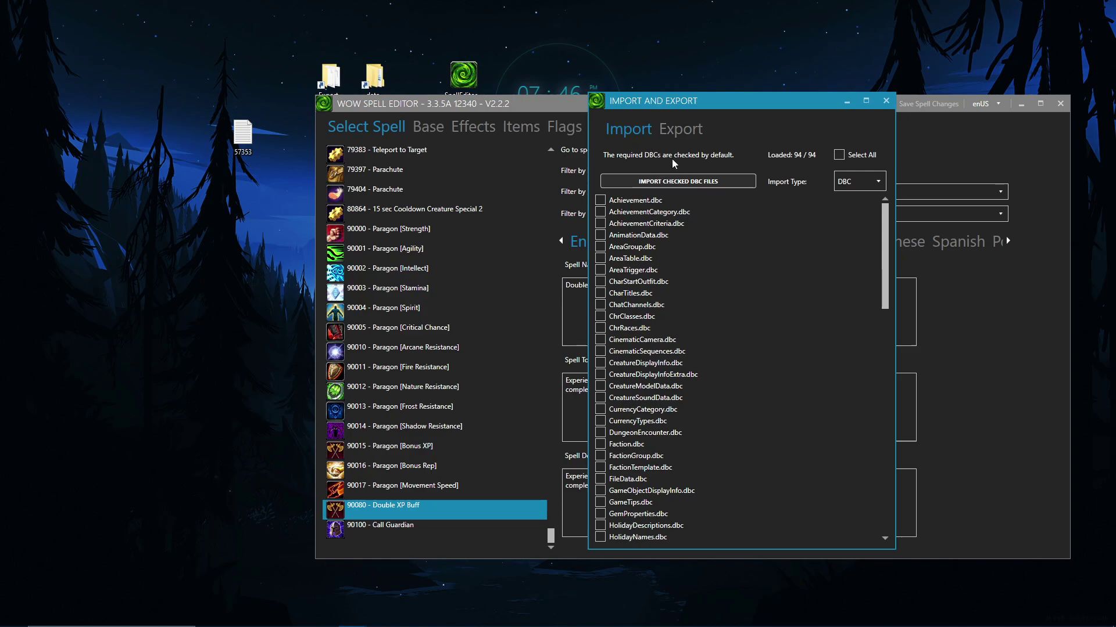
click(675, 132)
drag(881, 103, 627, 110)
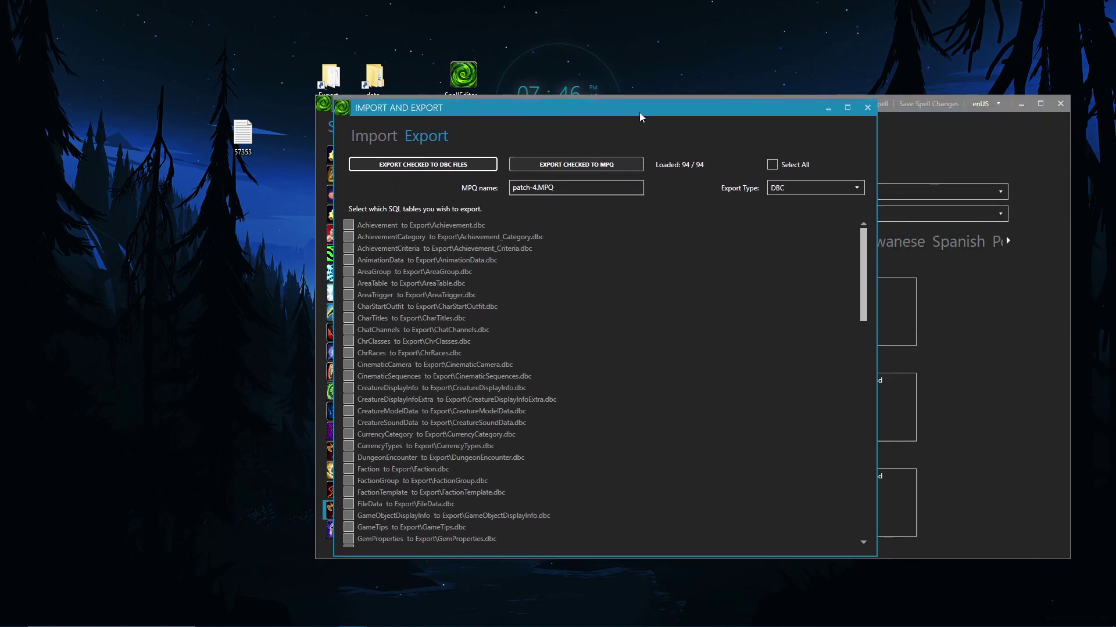
Step: Export the checked Spell, SpellMissile and SpellVisual tables to DBC files, then close the window
scroll(699, 385, down, 20)
scroll(395, 424, down, 3)
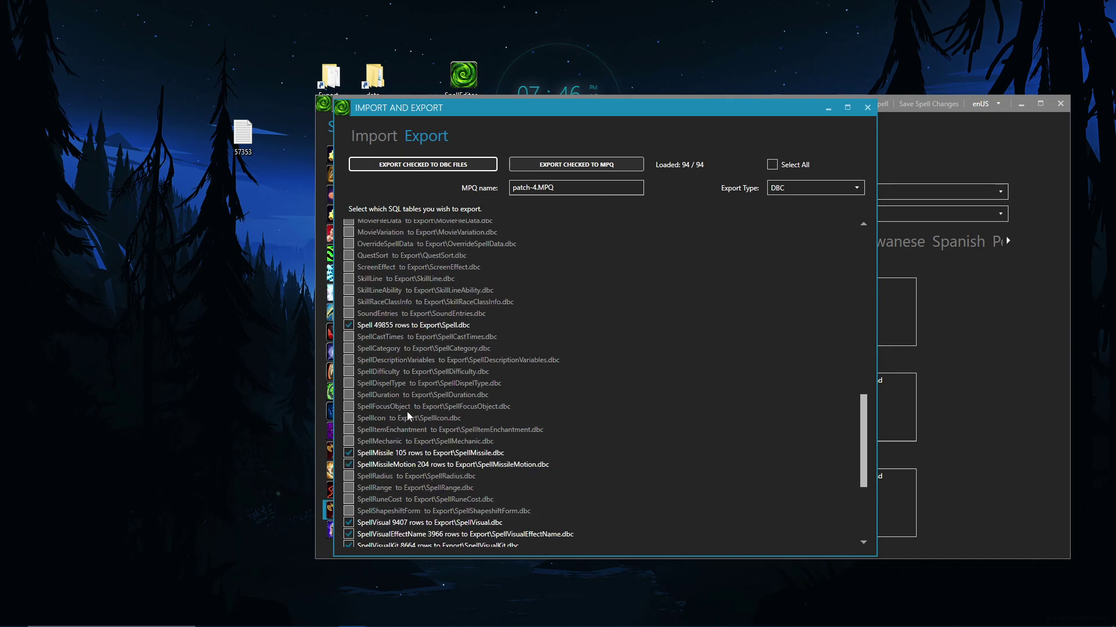
scroll(492, 451, down, 1)
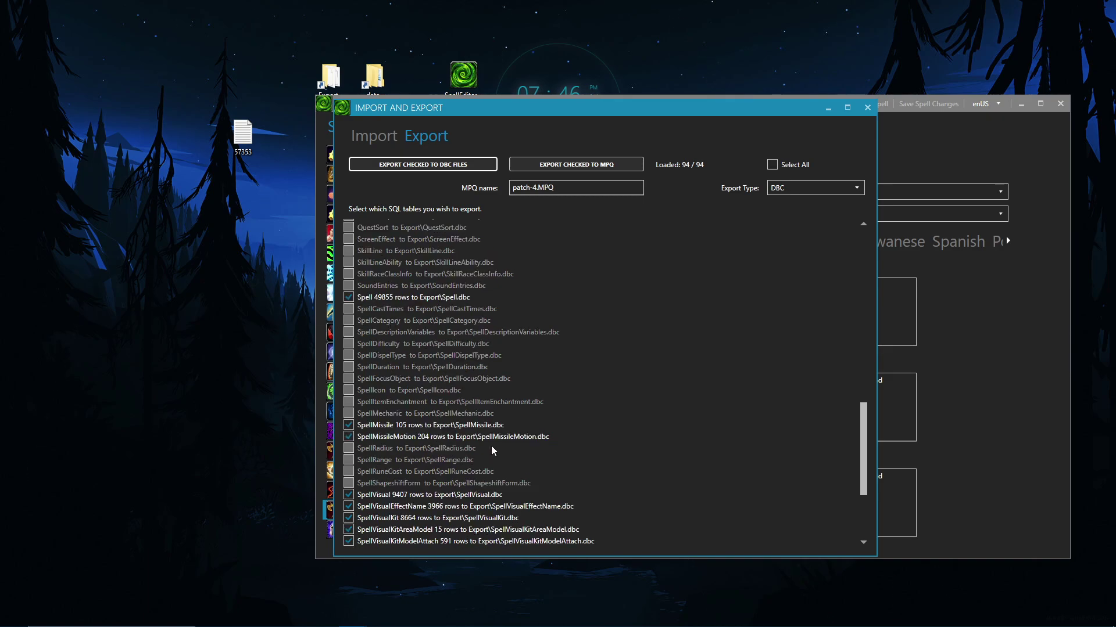
scroll(447, 465, down, 1)
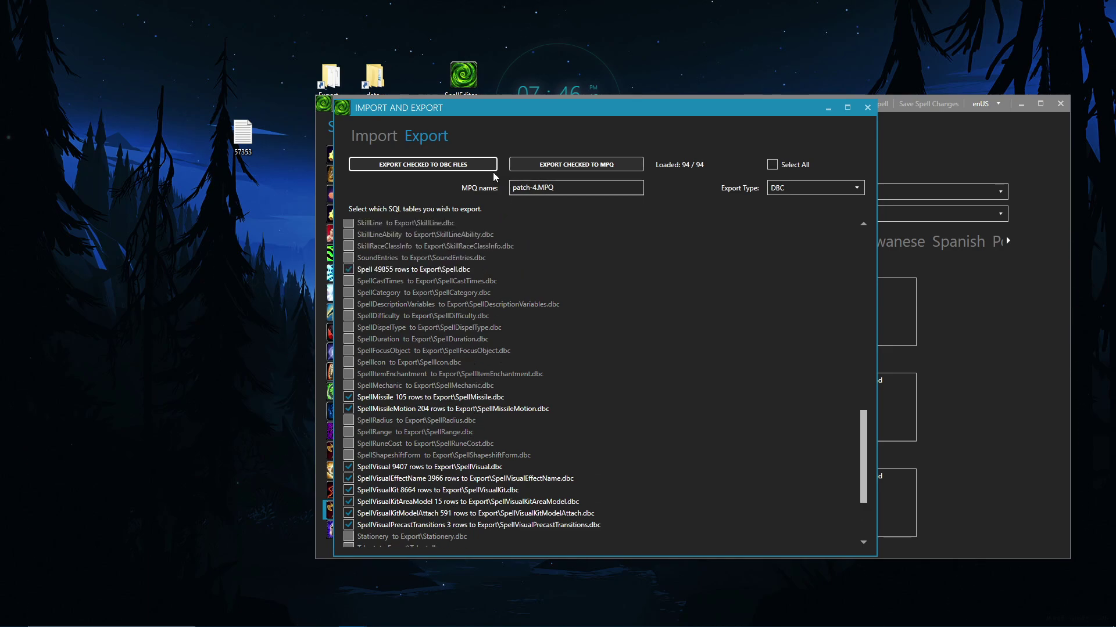
click(456, 168)
click(458, 165)
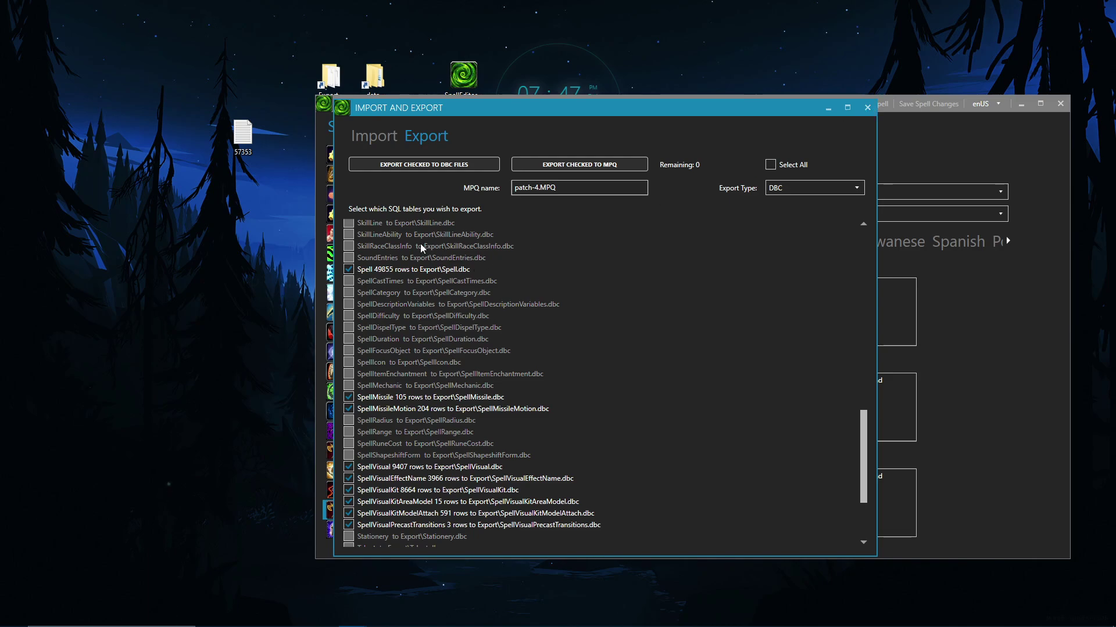
click(866, 108)
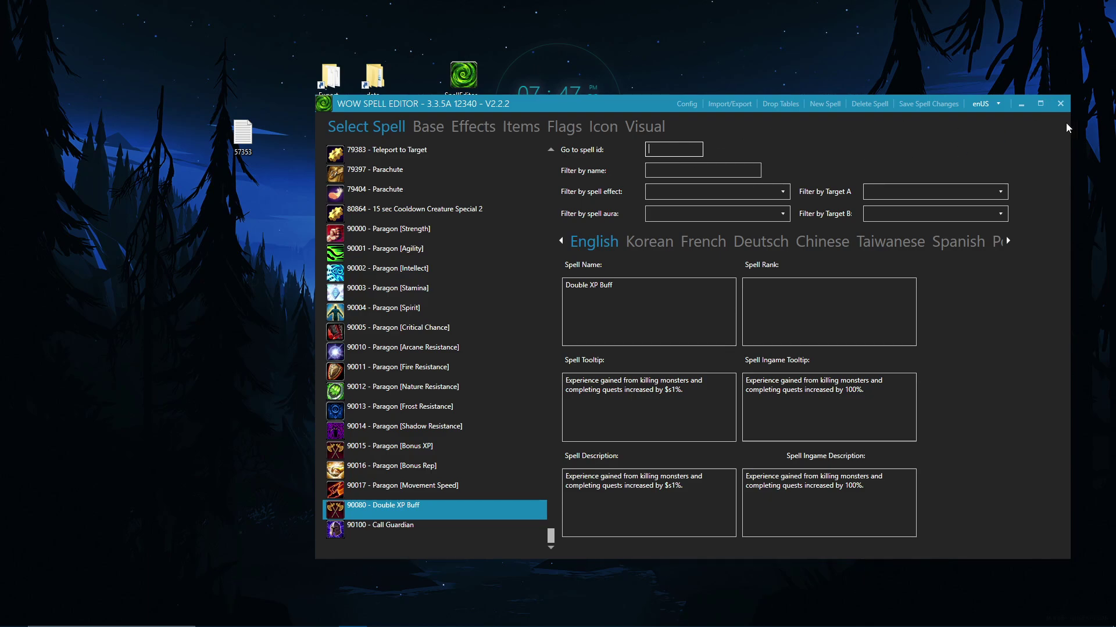
Step: Close the Spell Editor, open the Export folder and select the exported DBC files
click(1060, 104)
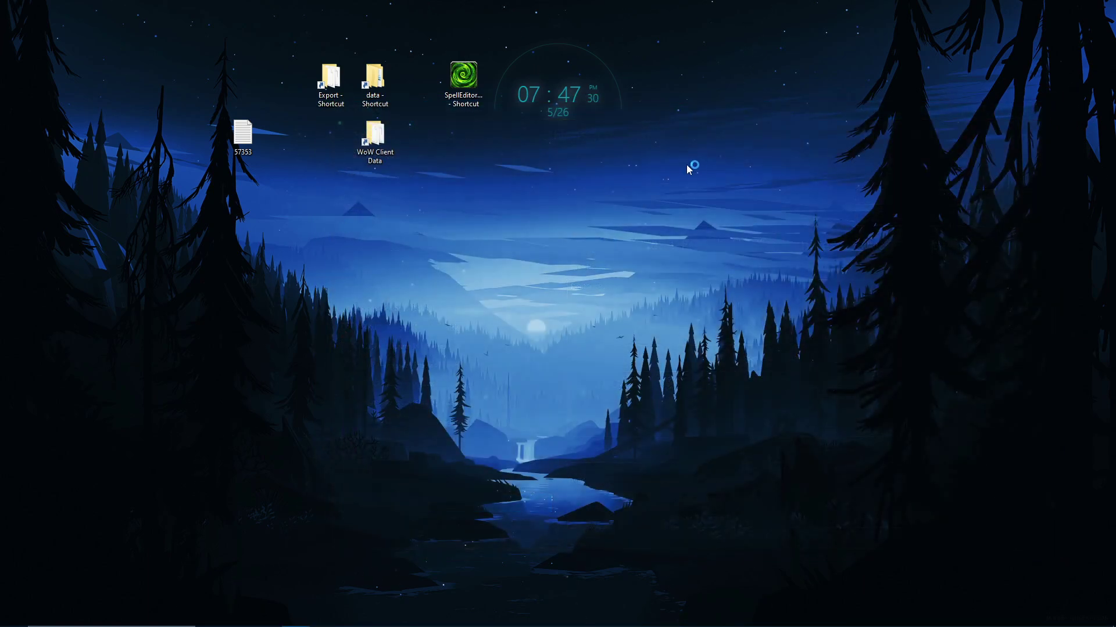
double_click(331, 81)
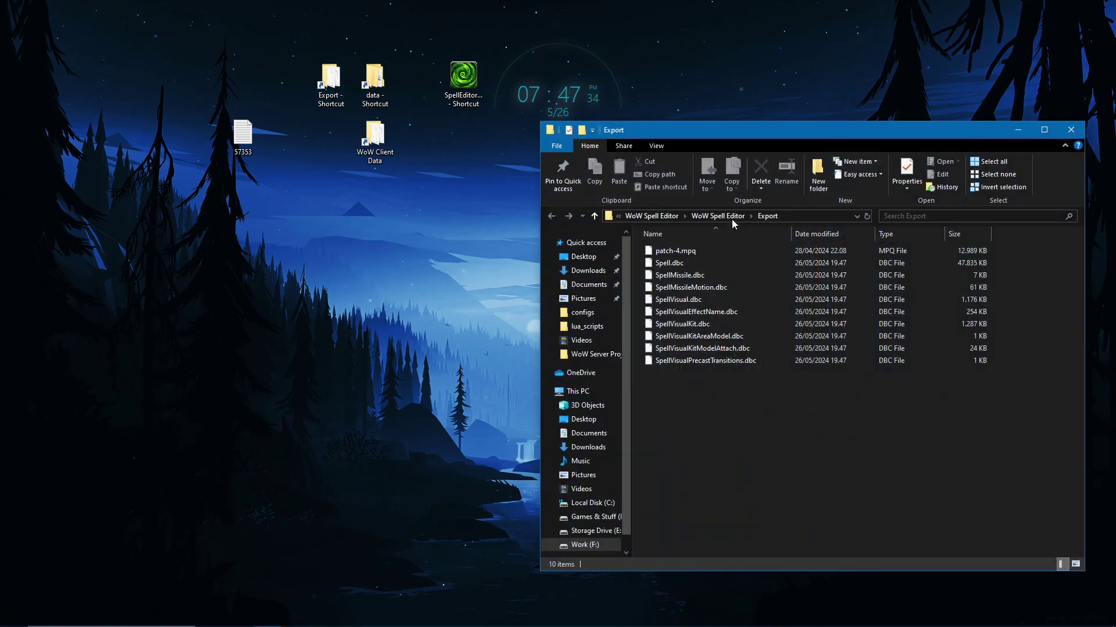
click(730, 218)
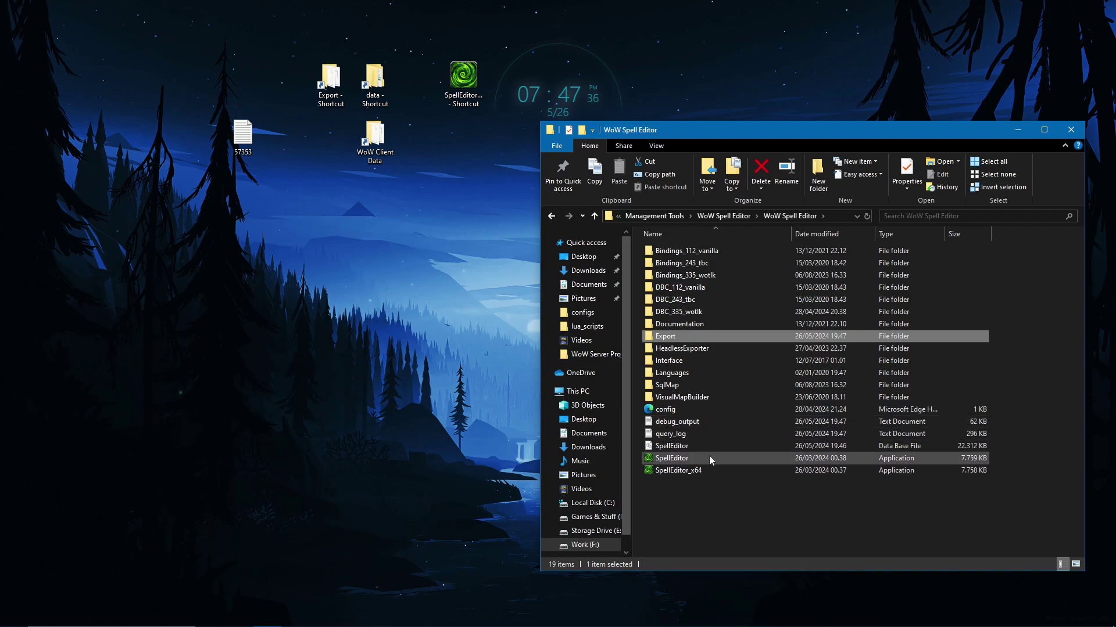
double_click(681, 336)
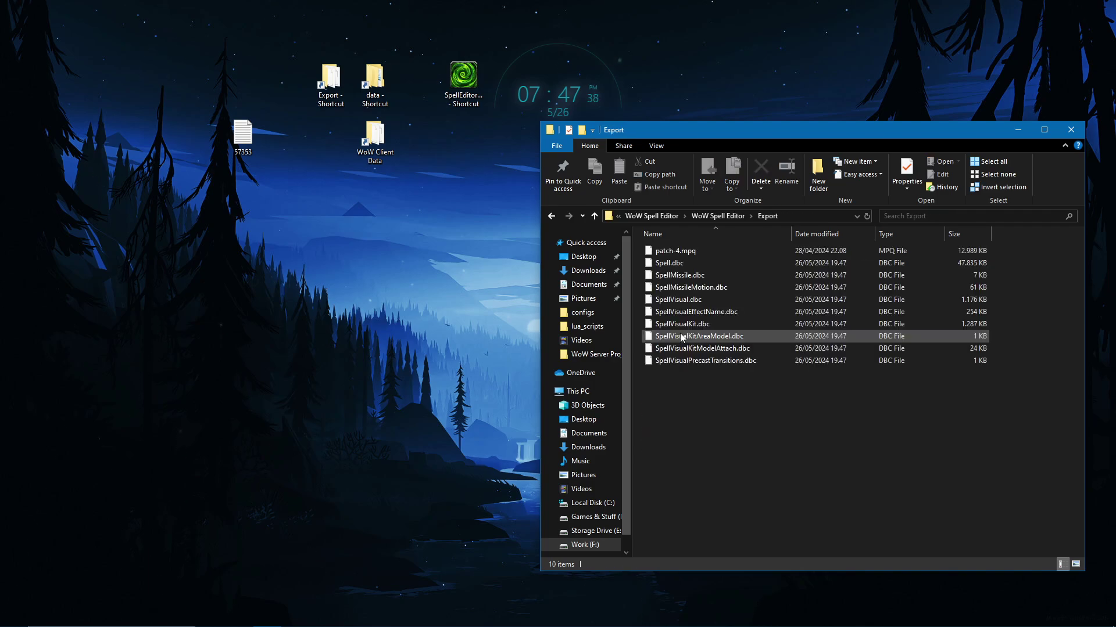
drag(754, 455, 692, 267)
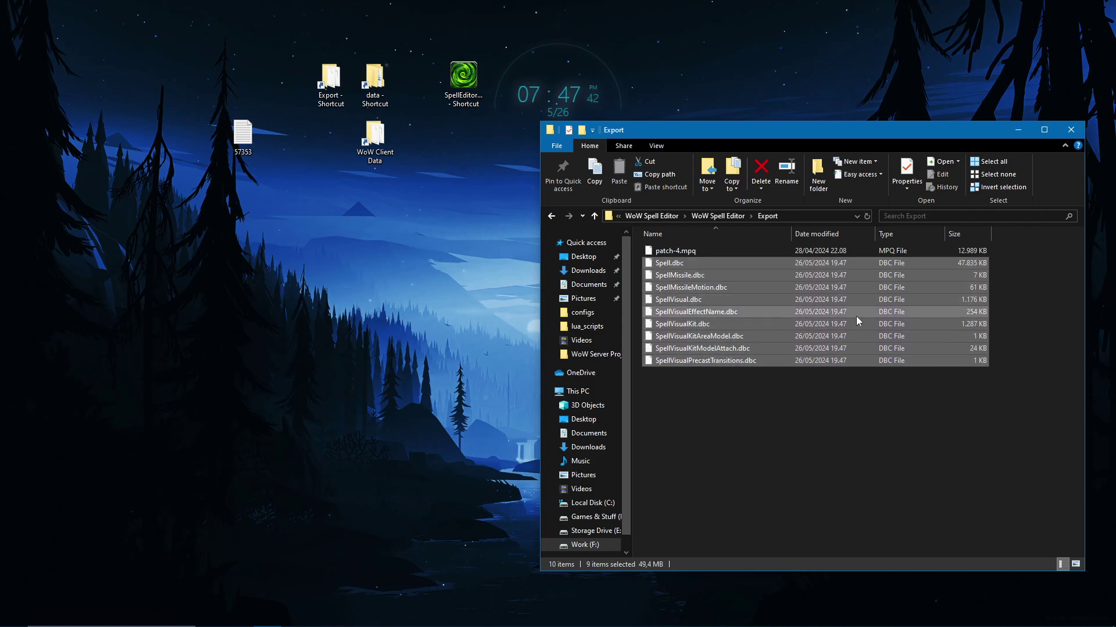
click(452, 154)
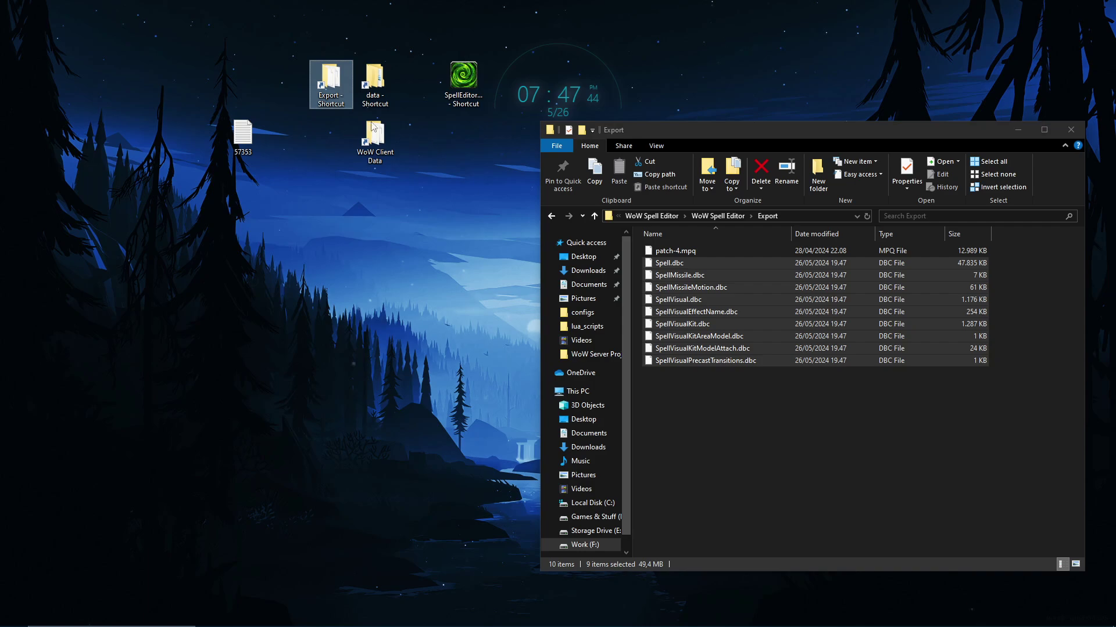
drag(699, 127, 727, 82)
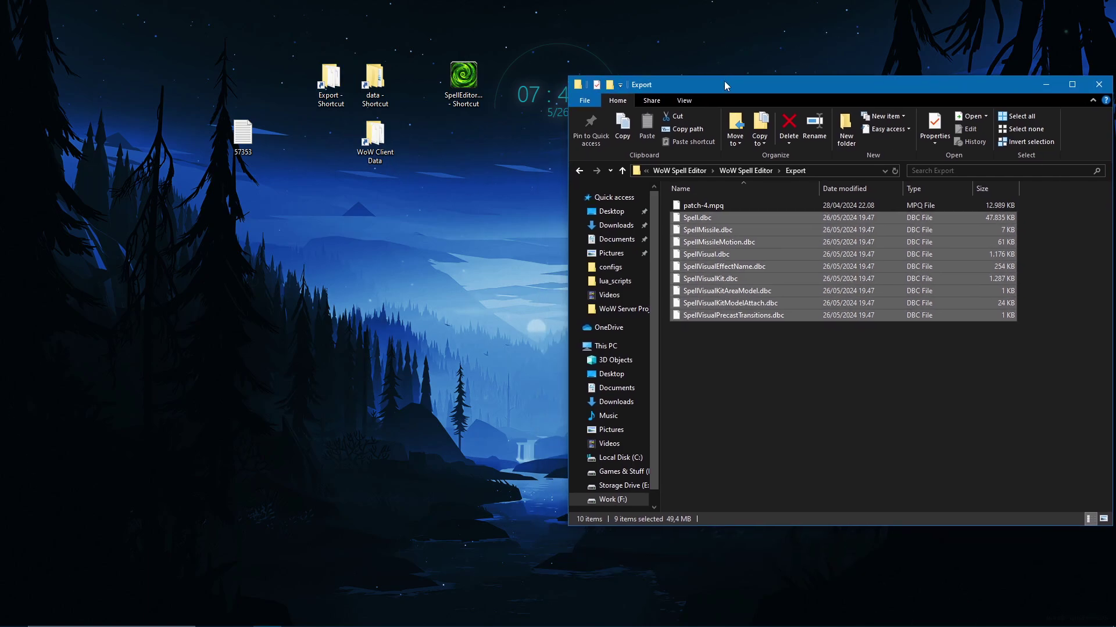
Step: Open the WoW client's Data folder and select Patch-Z.mpq
double_click(375, 140)
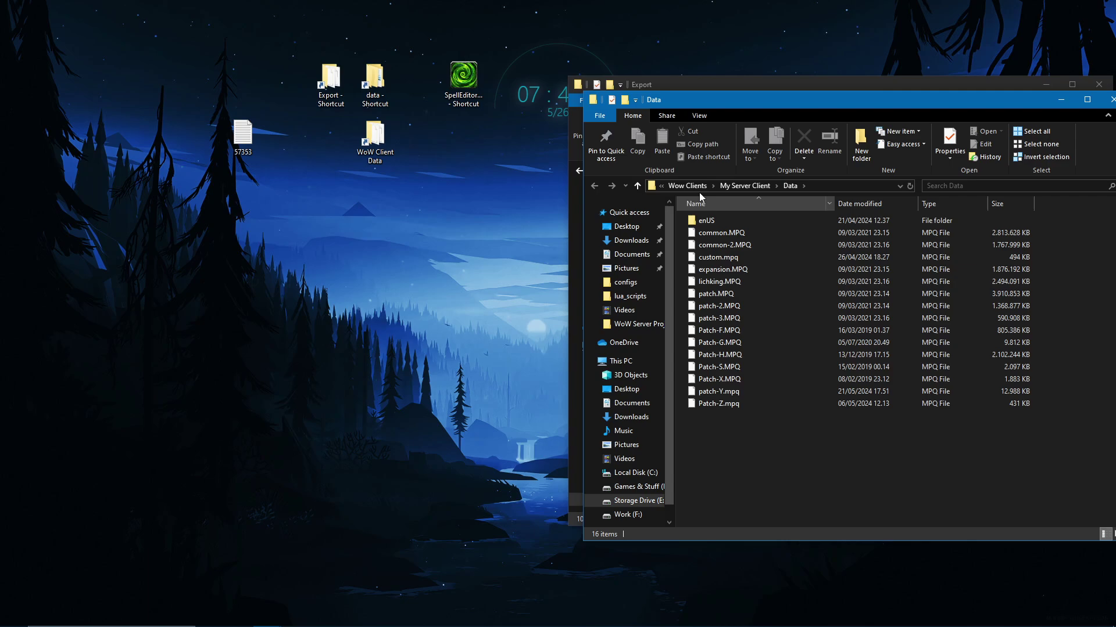
click(748, 185)
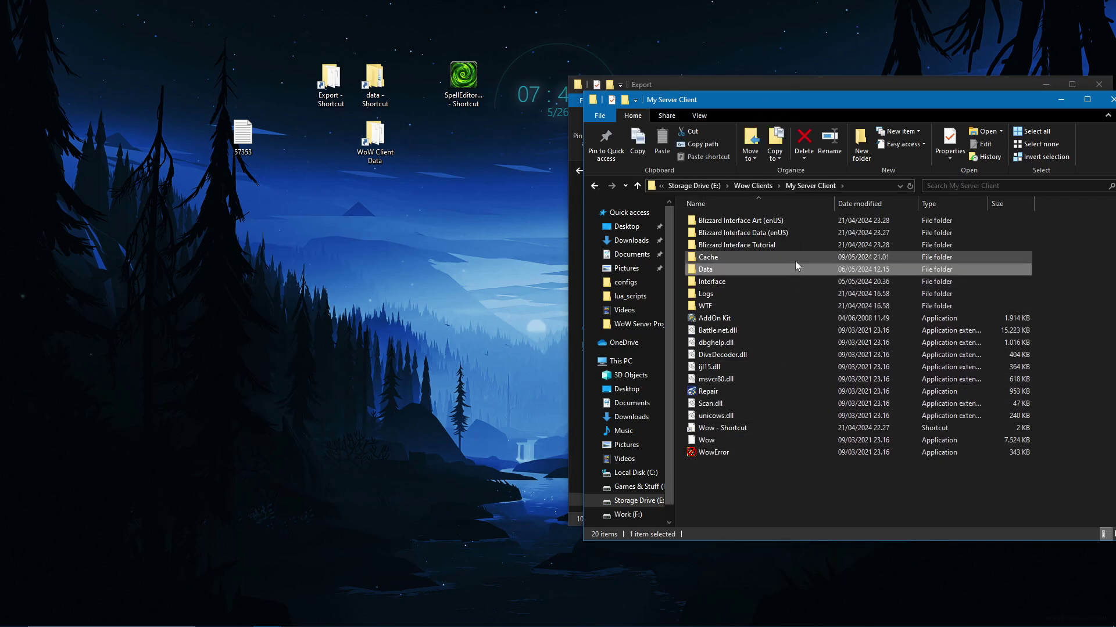
double_click(782, 269)
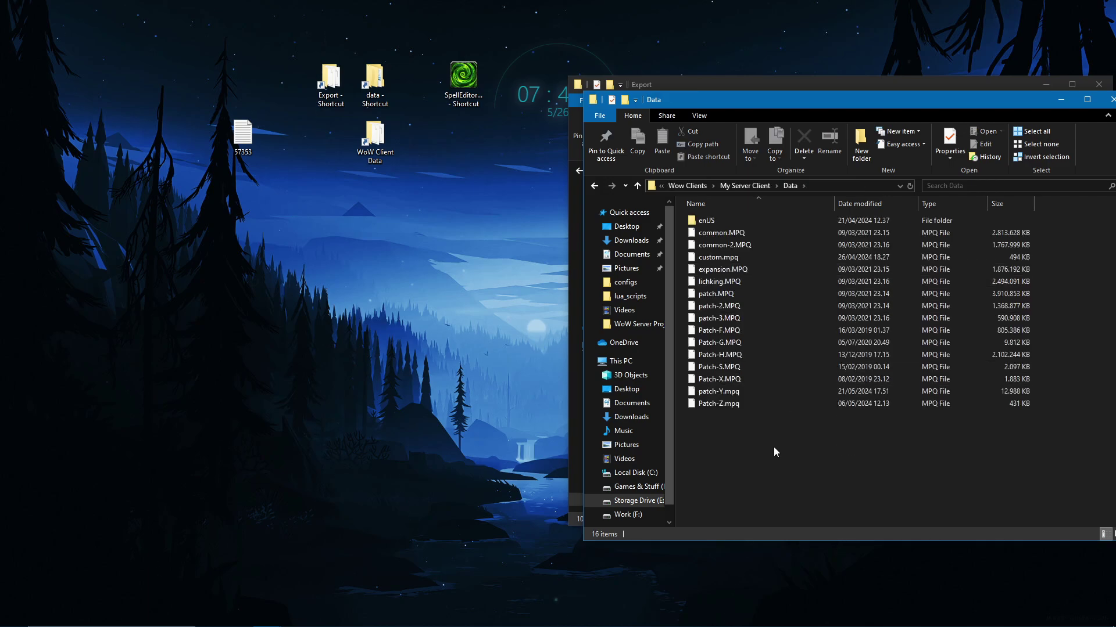
click(721, 405)
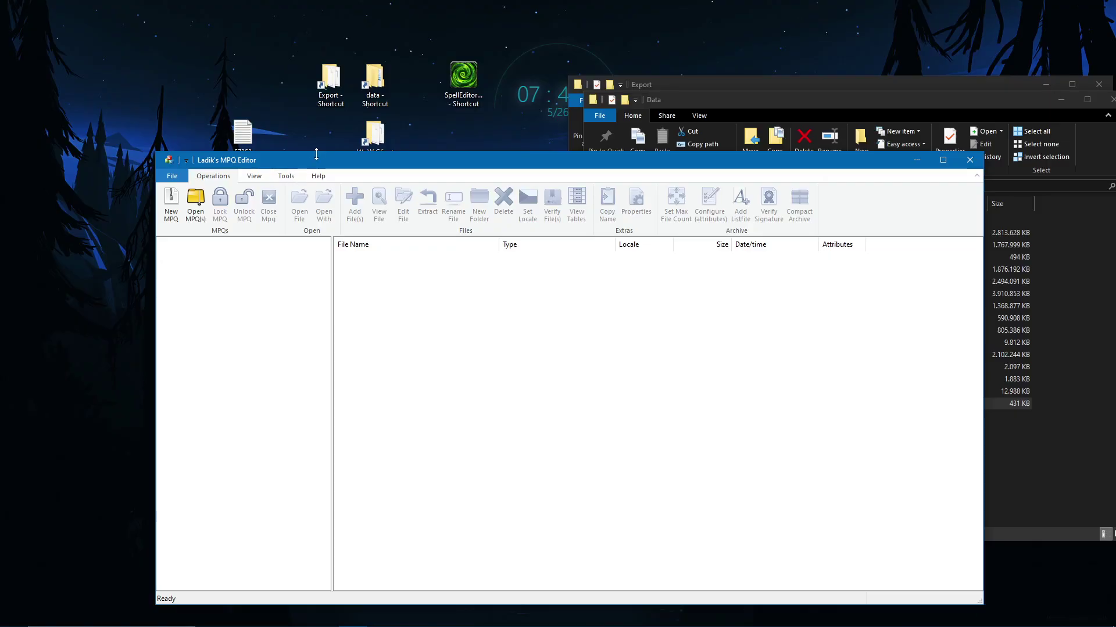
Step: Open Patch-Z.mpq in Ladik's MPQ Editor using the pasted Data folder path
drag(317, 165, 215, 119)
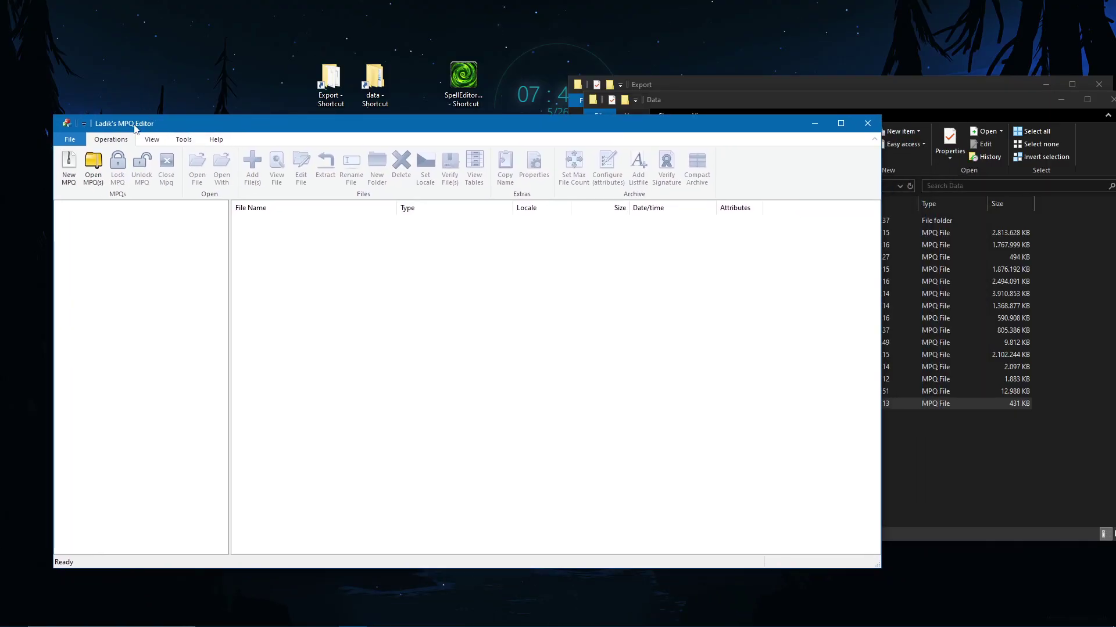
click(933, 505)
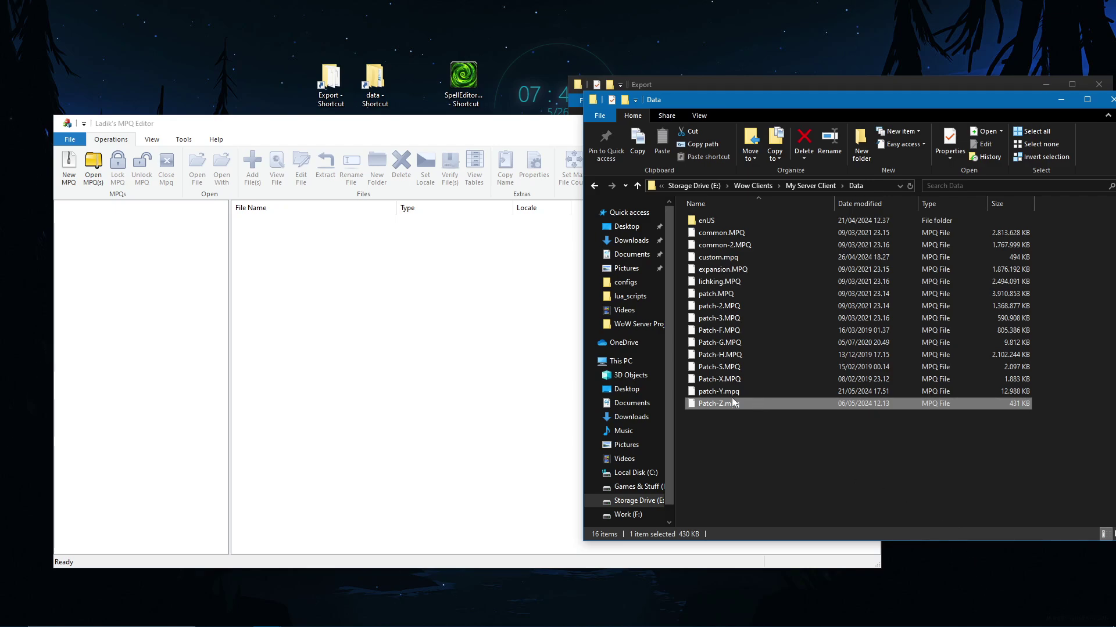
click(96, 171)
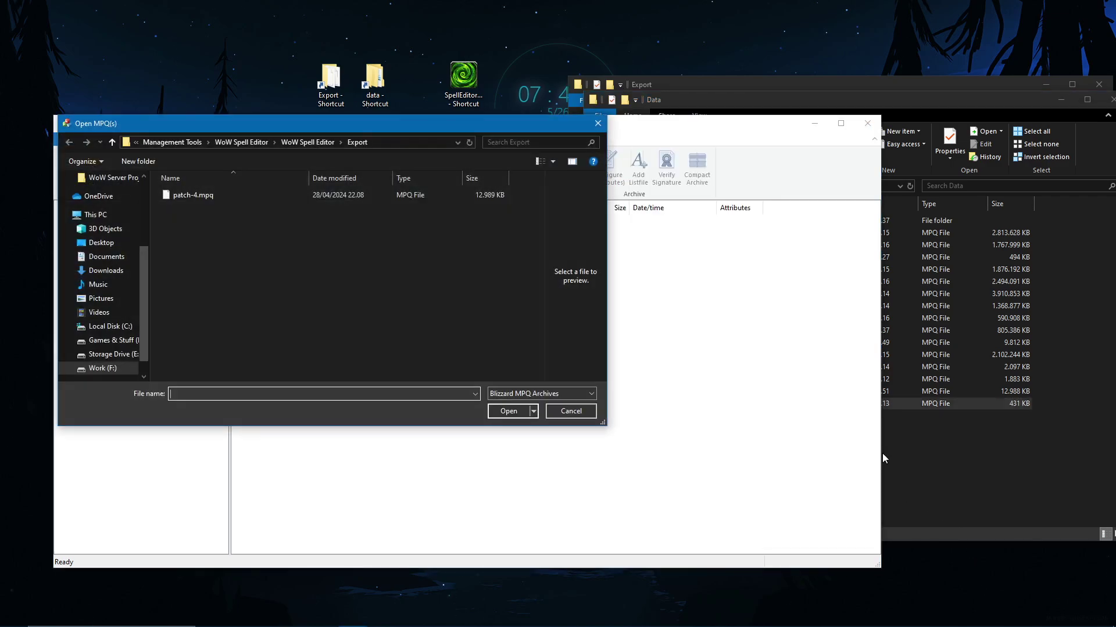
click(883, 456)
click(890, 188)
key(ctrl+c)
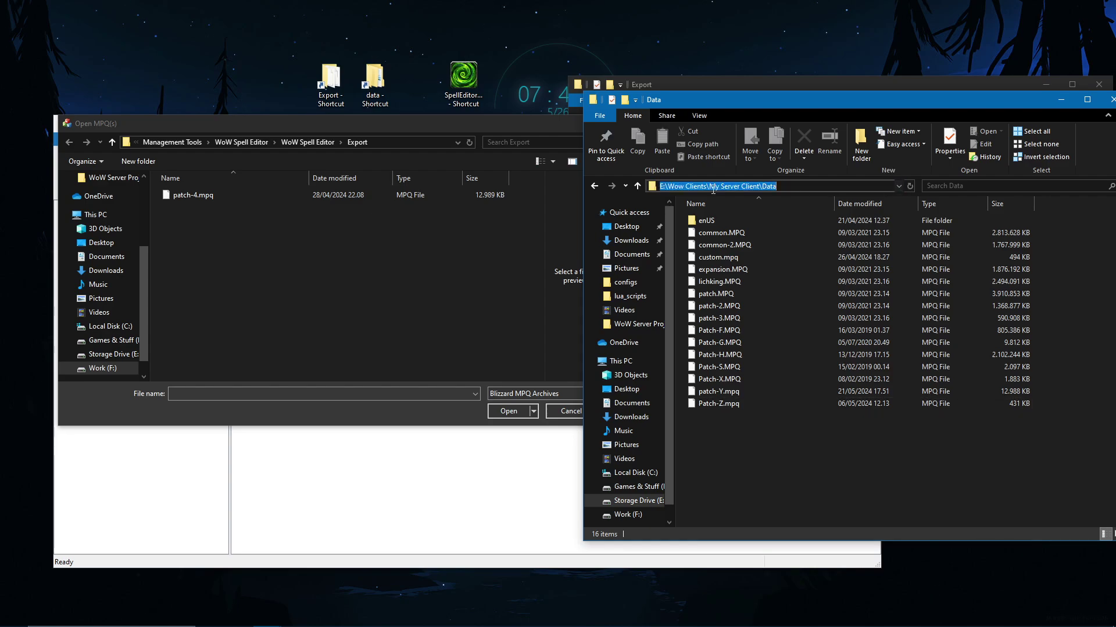
click(407, 142)
key(ctrl+v)
key(Return)
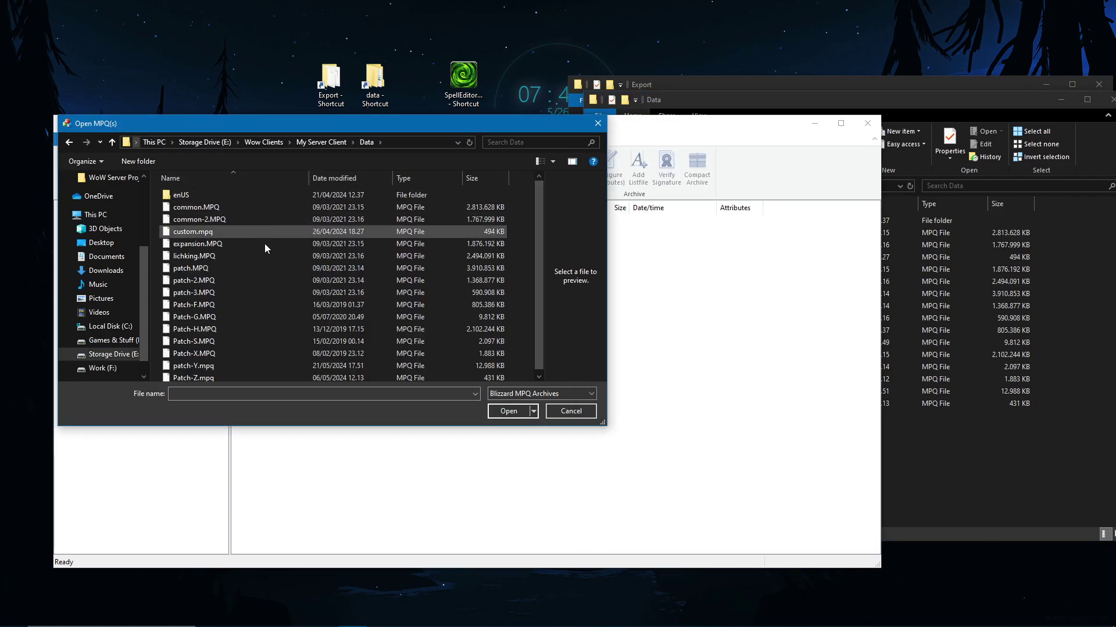
double_click(241, 373)
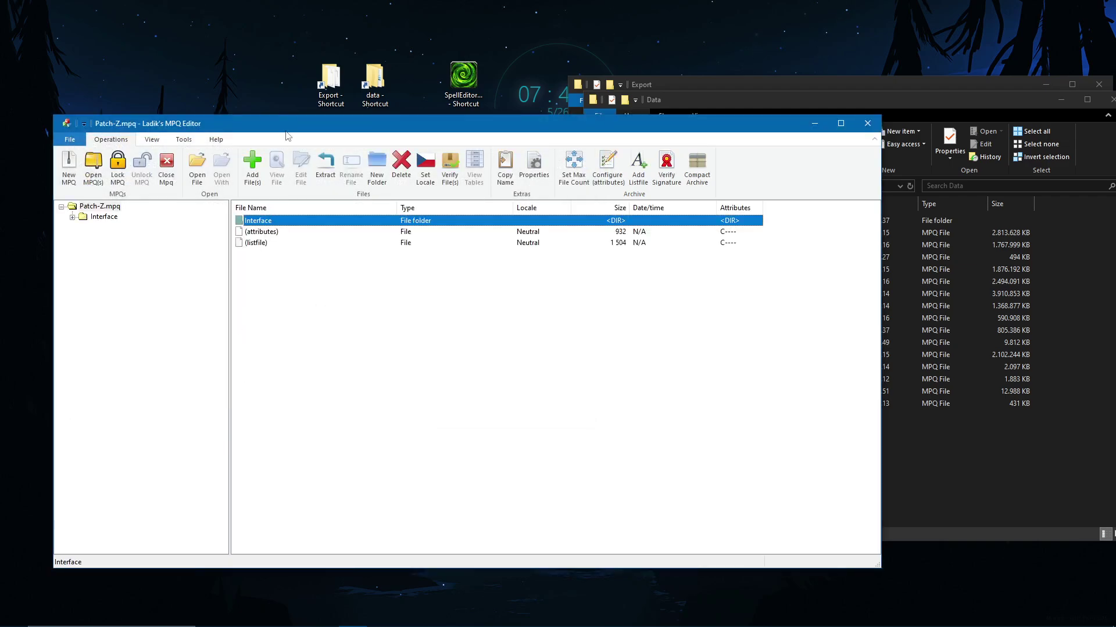
Step: Browse Patch-Z.mpq's Interface and parangon folders, then close the archive
drag(270, 121, 377, 82)
click(422, 253)
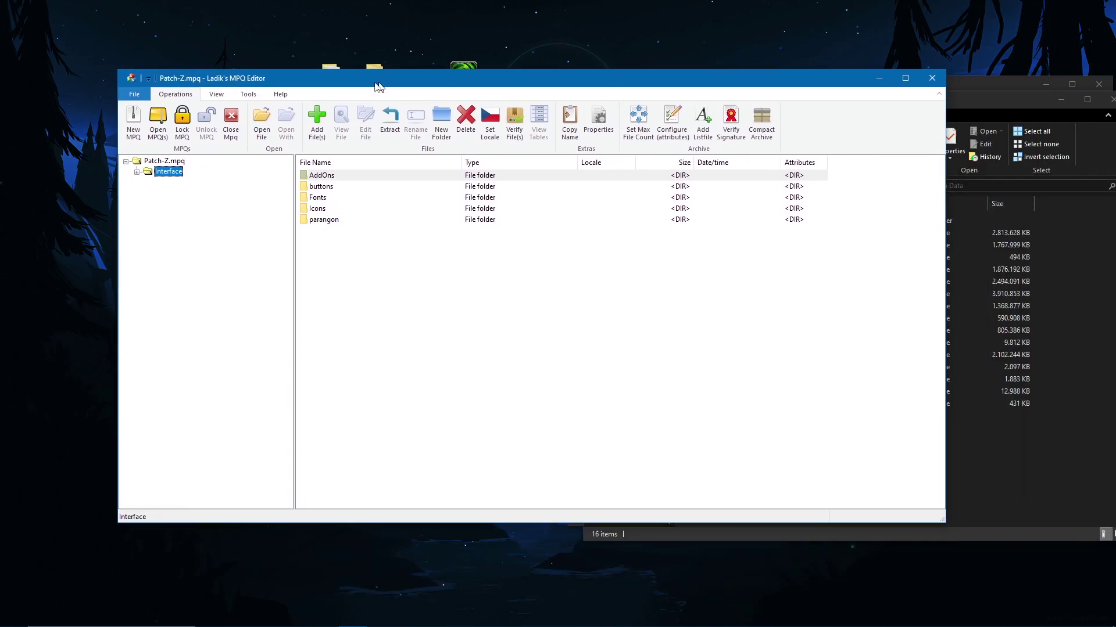
double_click(433, 220)
click(160, 161)
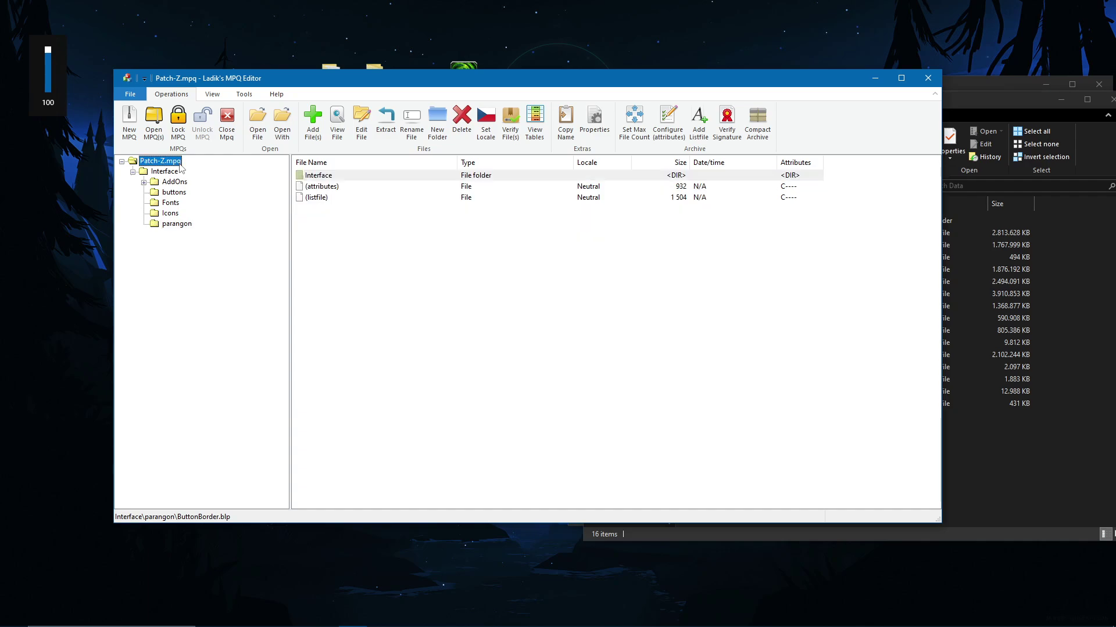
click(227, 123)
Step: Open the patch-Y.mpq archive from the Data folder in the MPQ editor
click(968, 458)
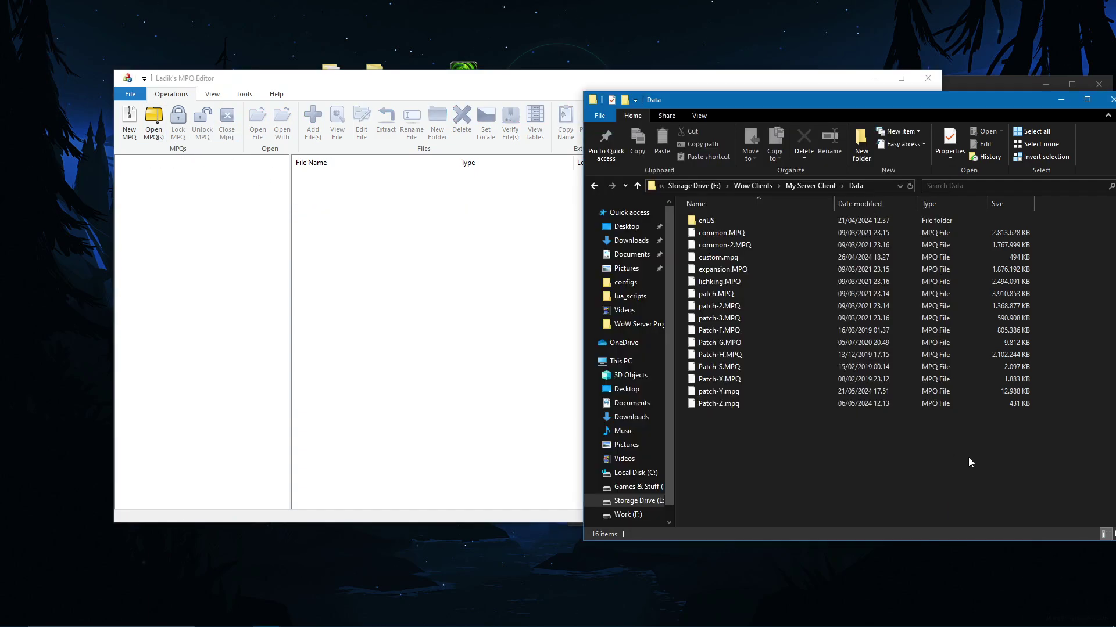
click(744, 391)
drag(745, 388, 227, 276)
click(157, 148)
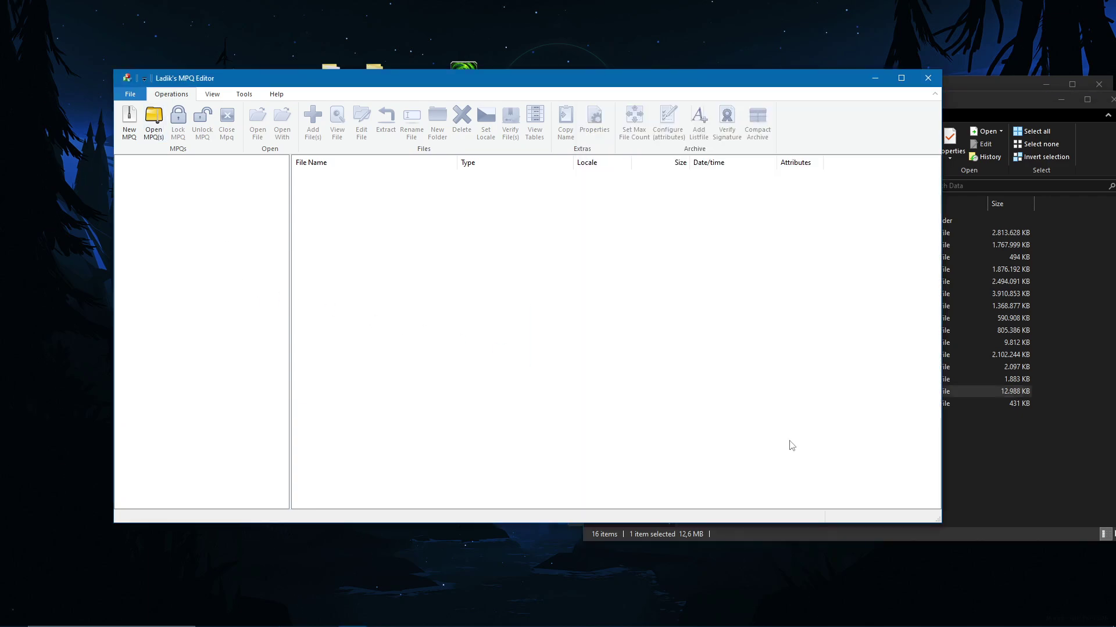
click(162, 123)
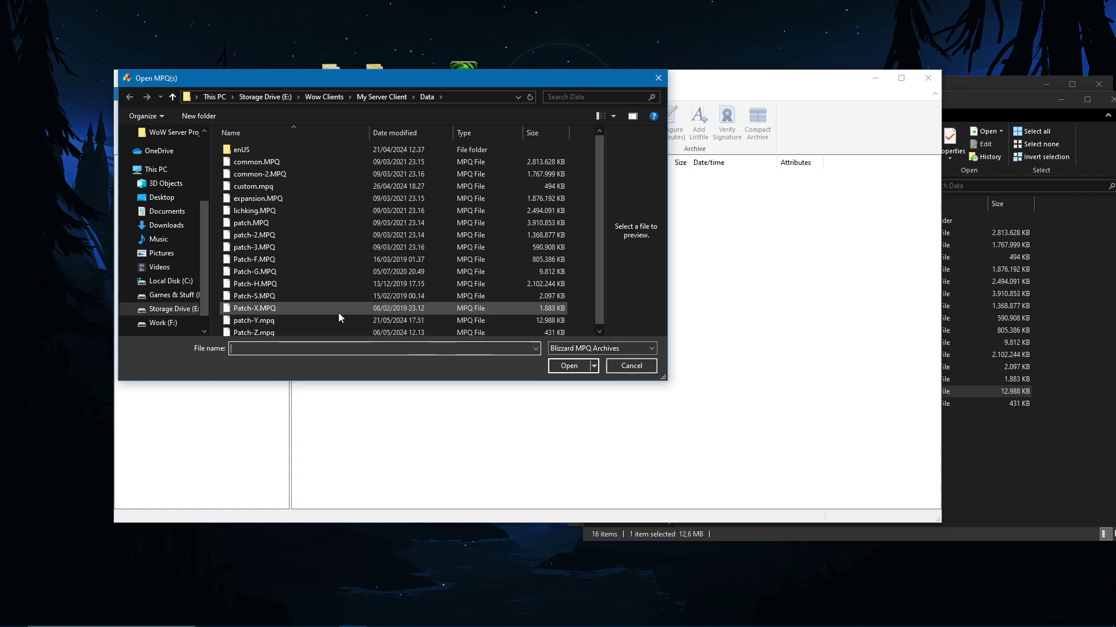
double_click(323, 317)
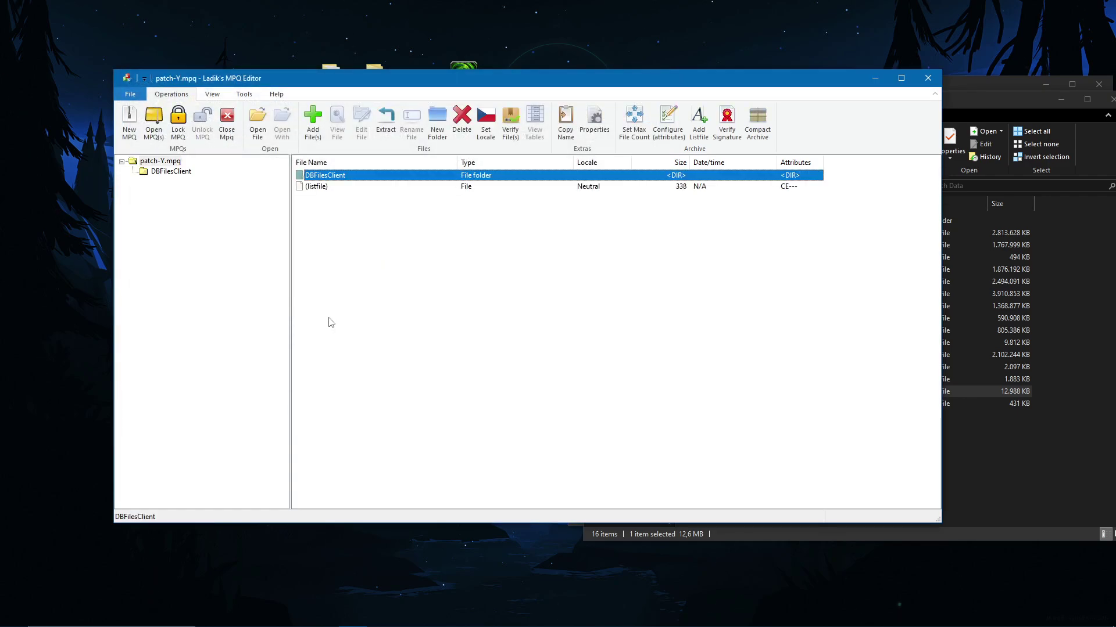
Step: Select all nine DBC files in DBFilesClient and delete them
click(175, 172)
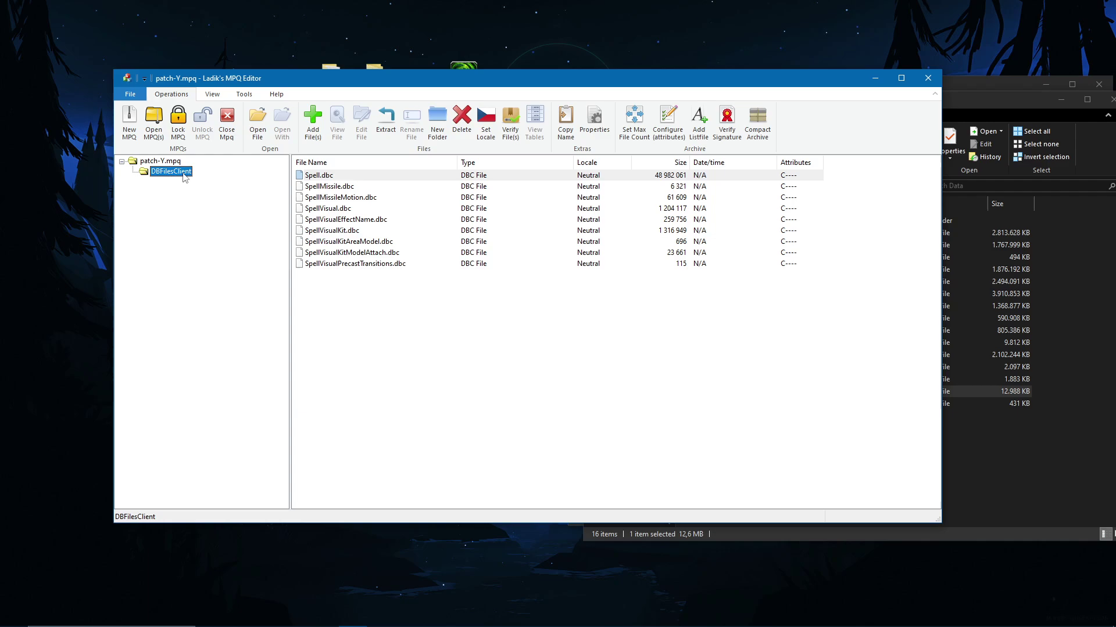
click(433, 266)
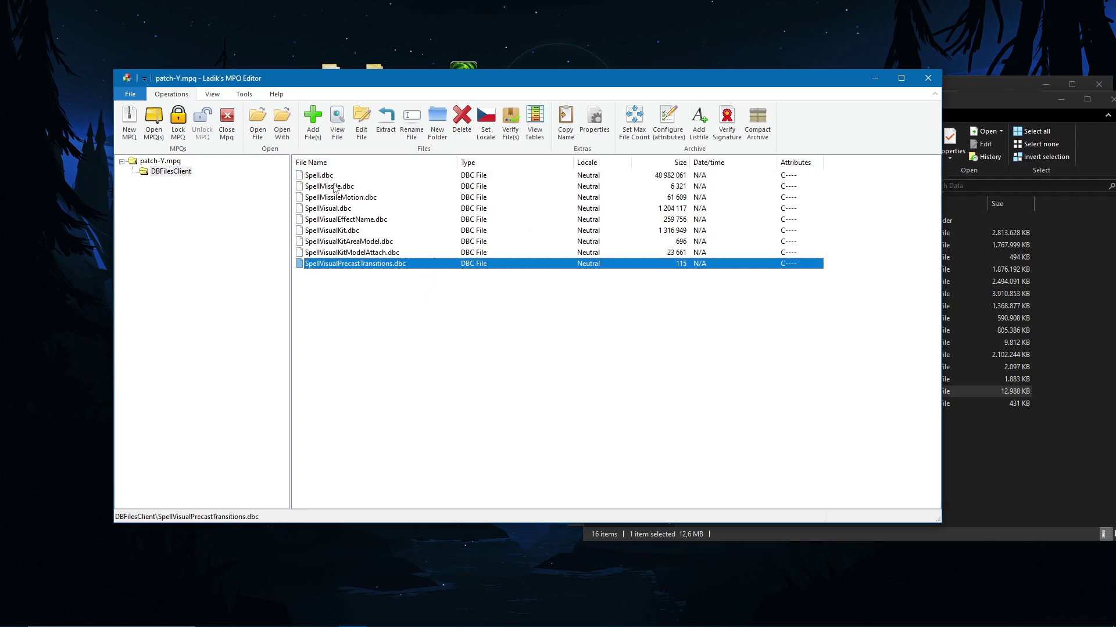
key(ctrl+a)
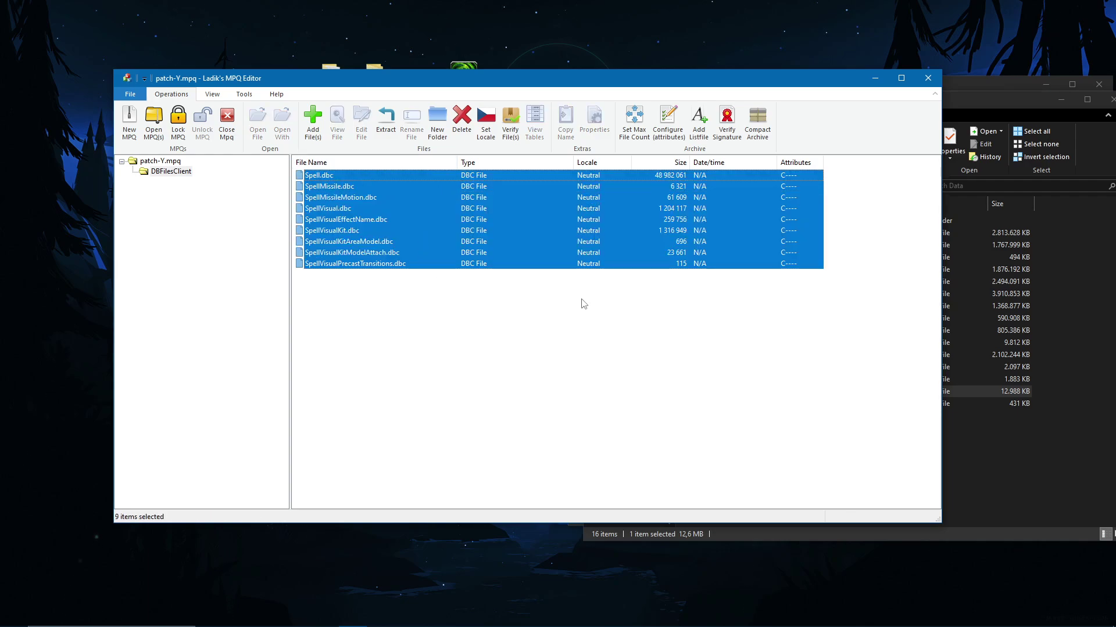
click(461, 119)
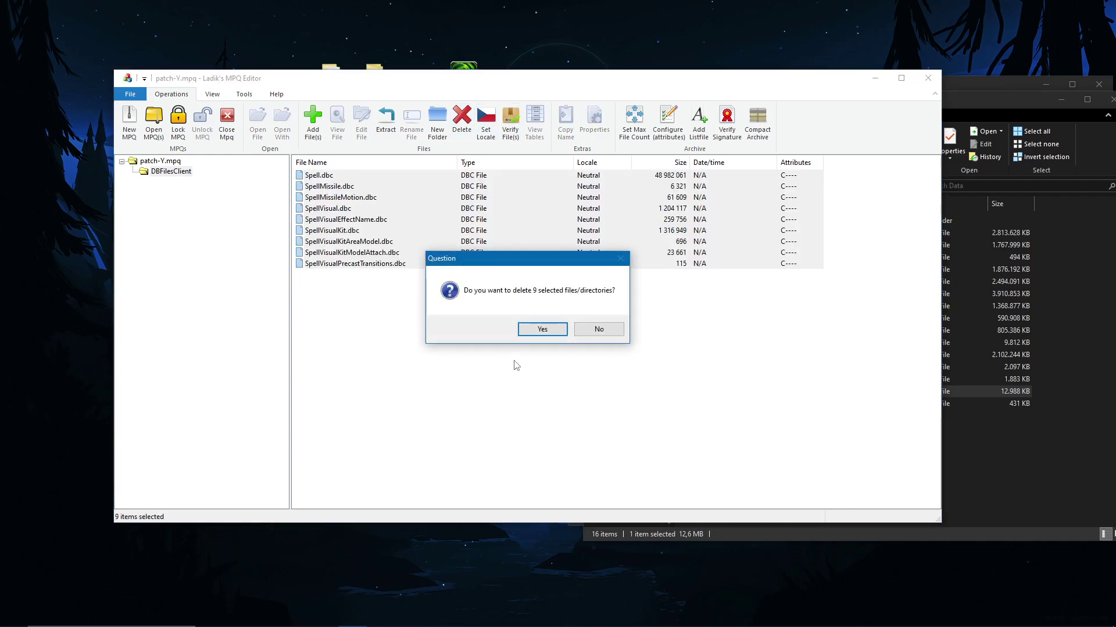
click(556, 329)
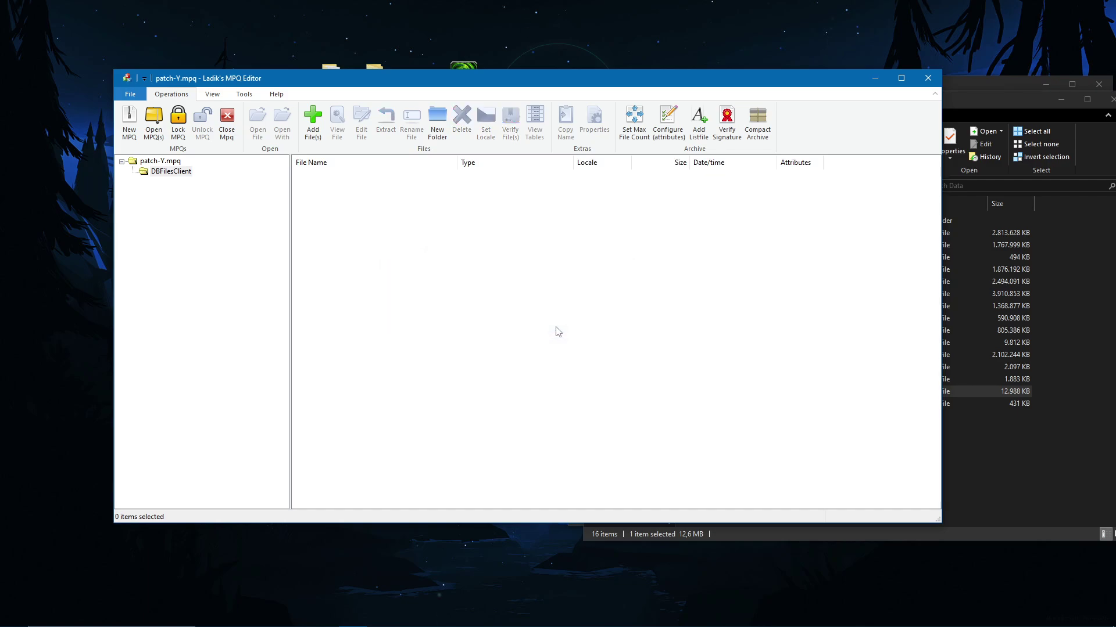
Step: Add the nine exported DBC files, Spell.dbc through SpellVisualPrecastTransitions.dbc, to patch-Y.mpq and close it
click(314, 123)
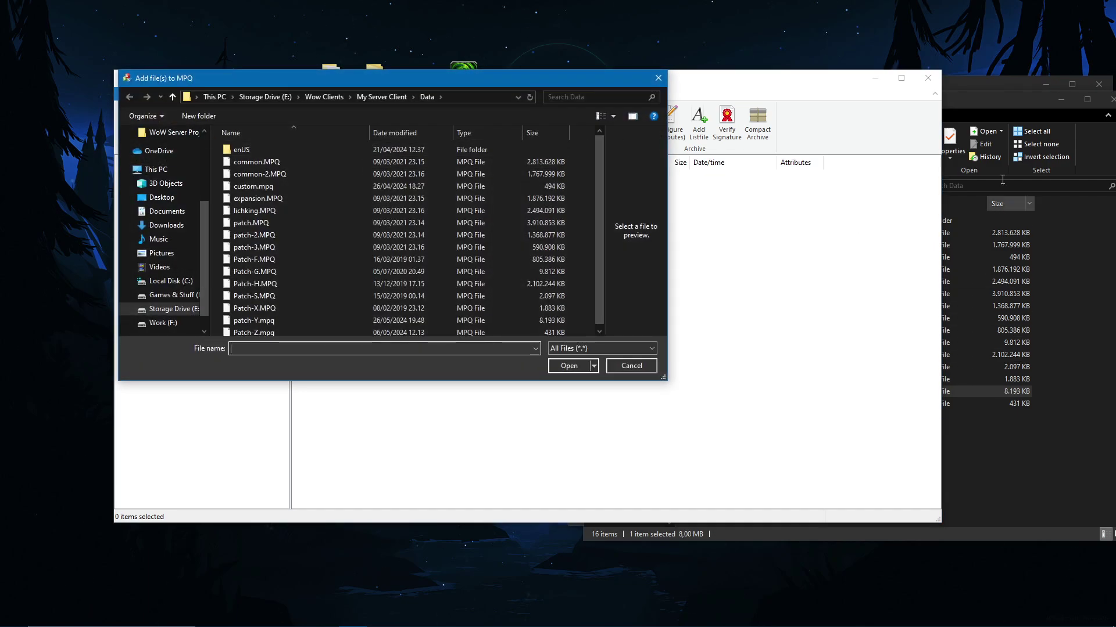
click(1006, 82)
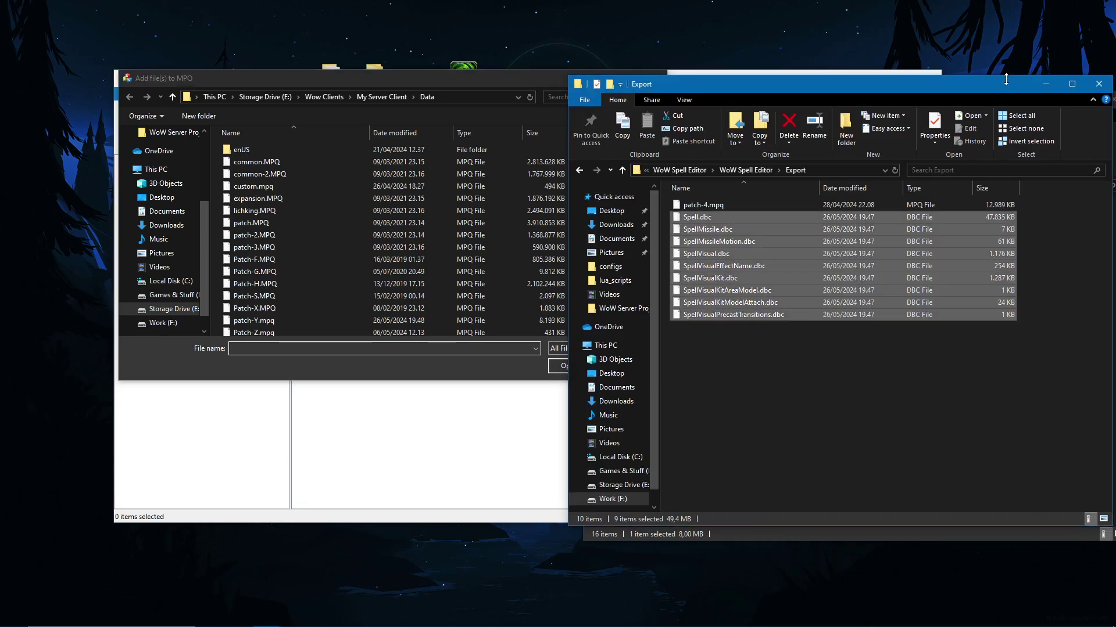
click(860, 170)
click(446, 97)
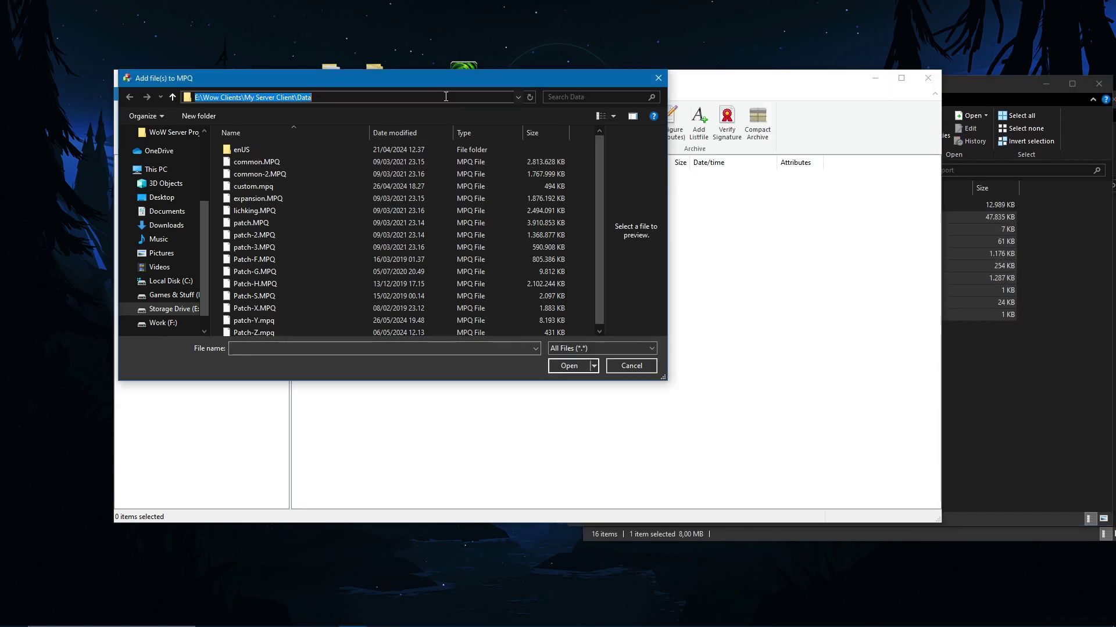
key(ctrl+v)
key(Return)
click(431, 173)
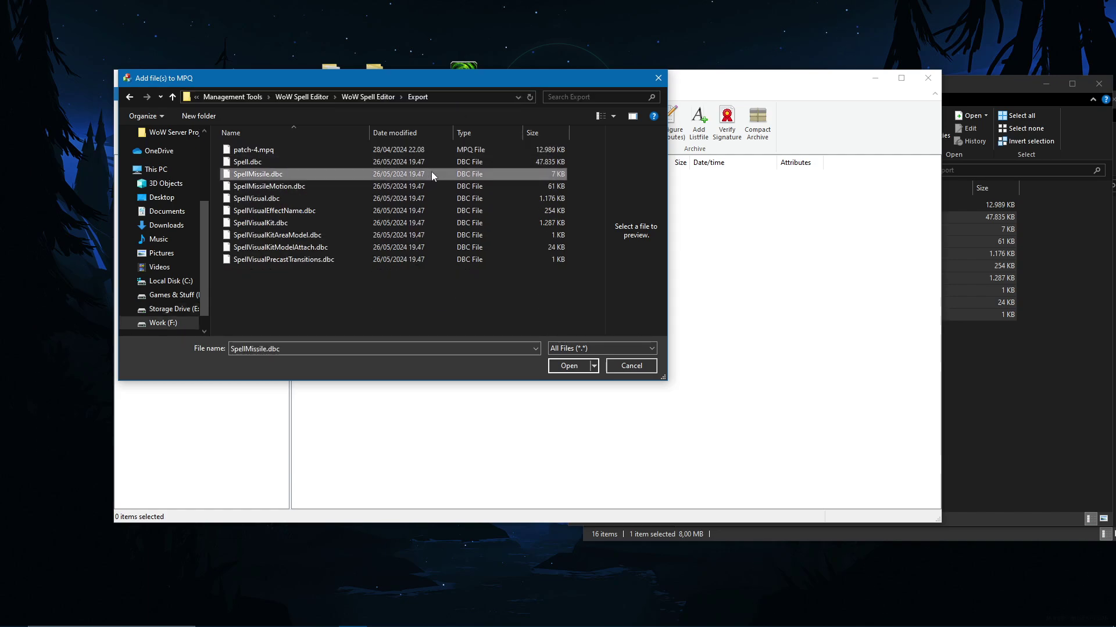
click(435, 164)
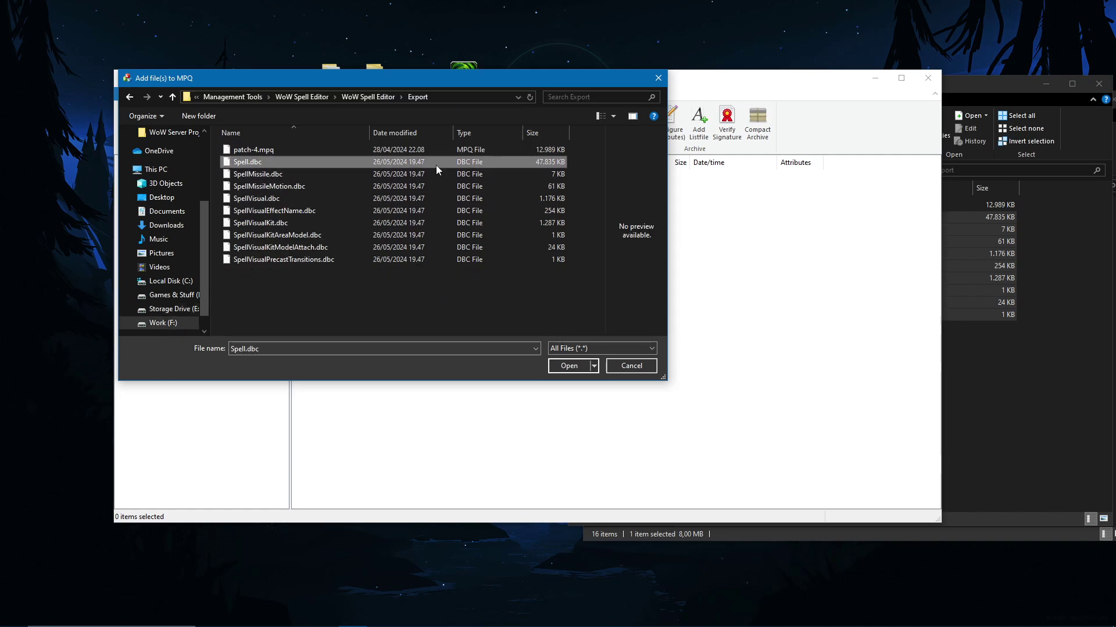
shift+click(444, 262)
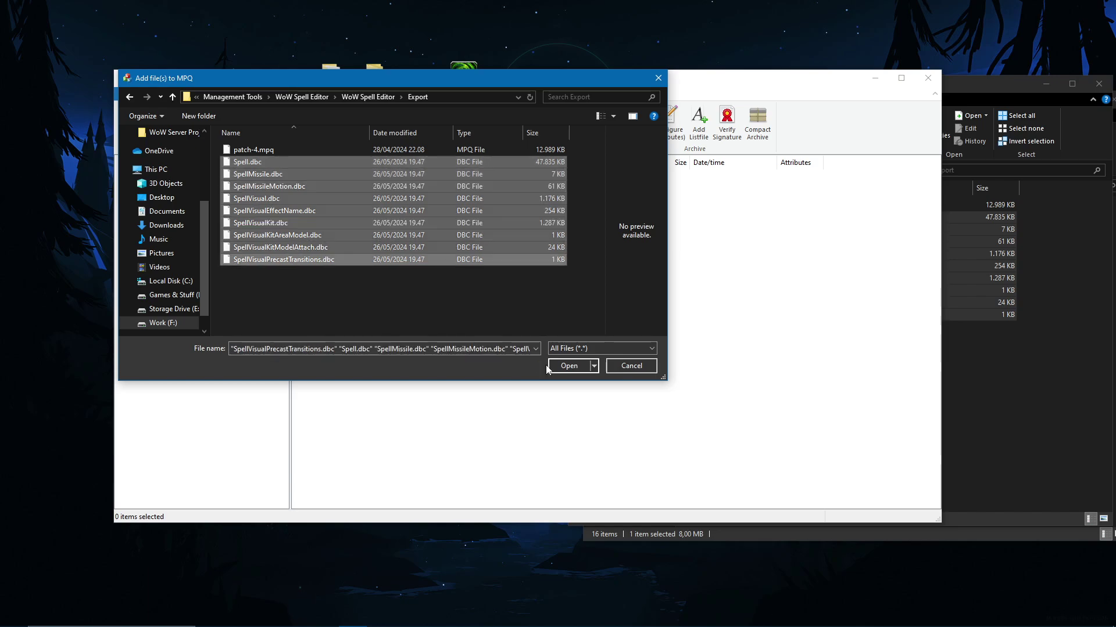
click(570, 366)
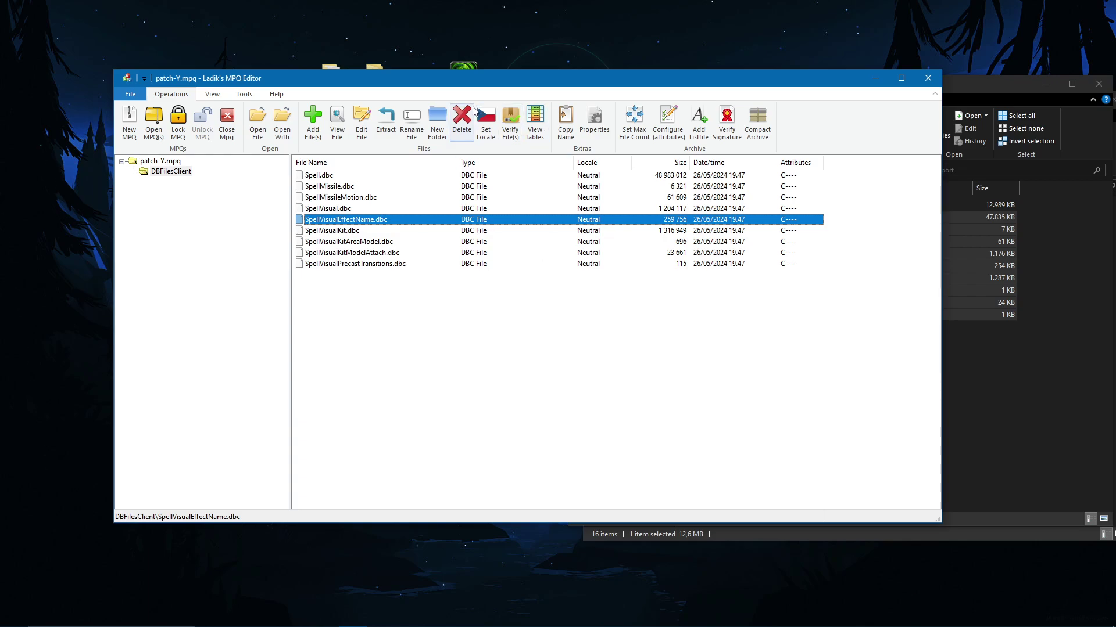
click(226, 131)
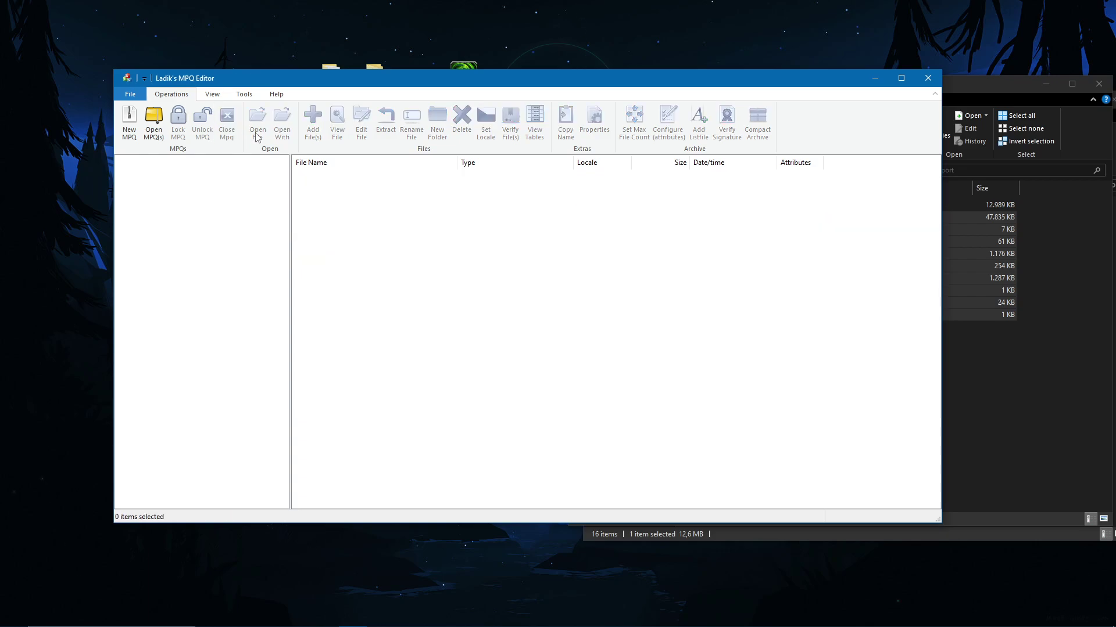
Step: Close the MPQ Editor and open the server's RelWithDebInfo\data\dbc folder
click(927, 78)
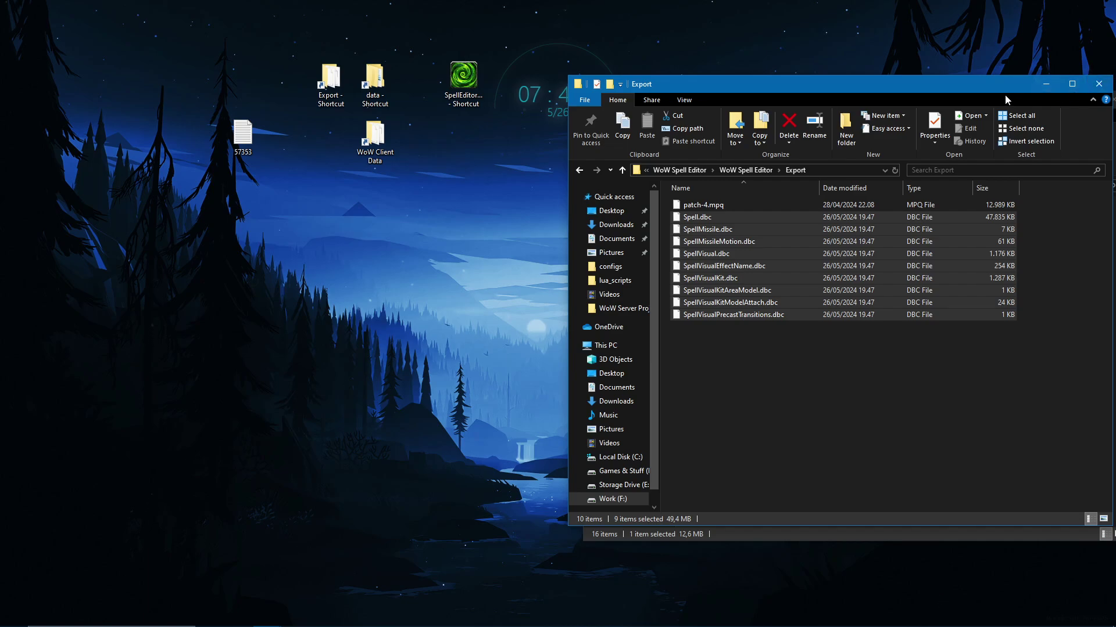
drag(663, 88, 182, 229)
click(1024, 113)
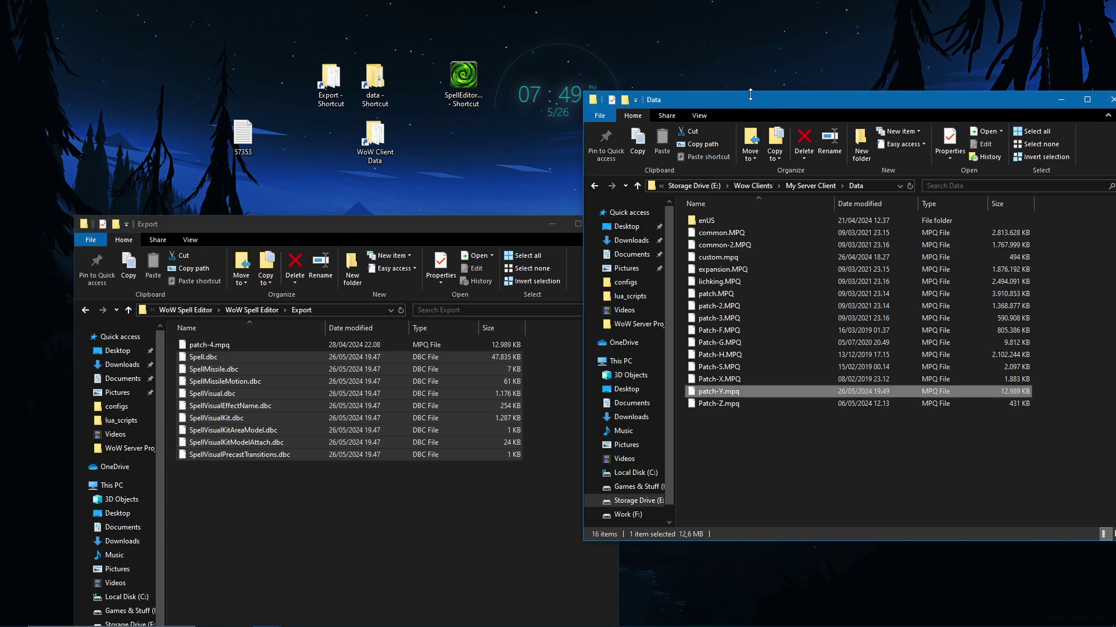
drag(789, 107, 676, 78)
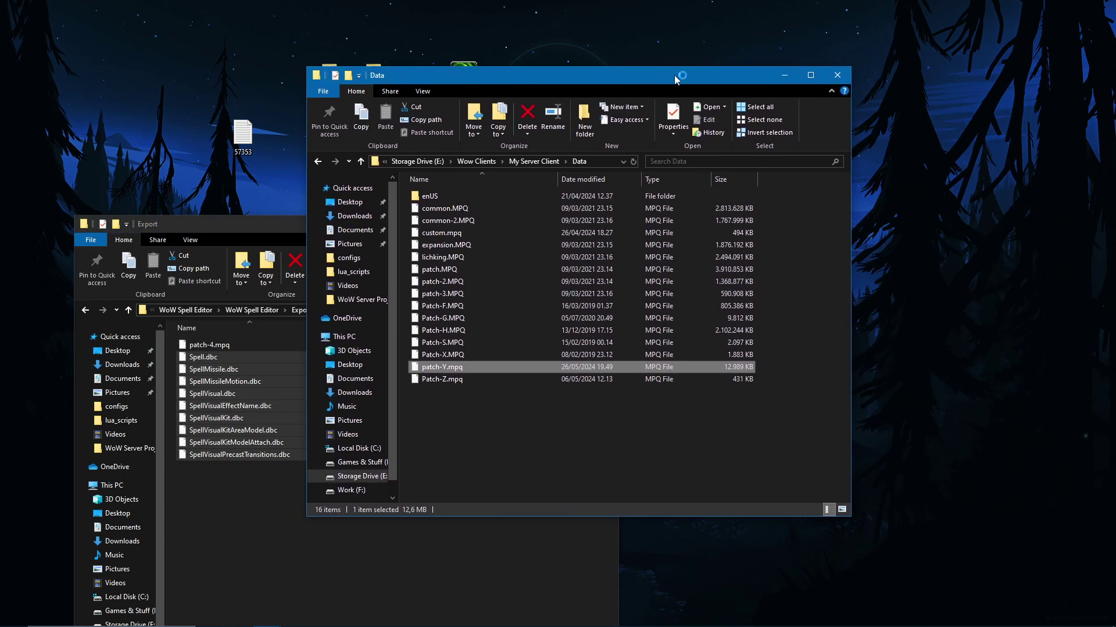
click(837, 70)
click(330, 82)
ctrl+click(394, 77)
double_click(394, 77)
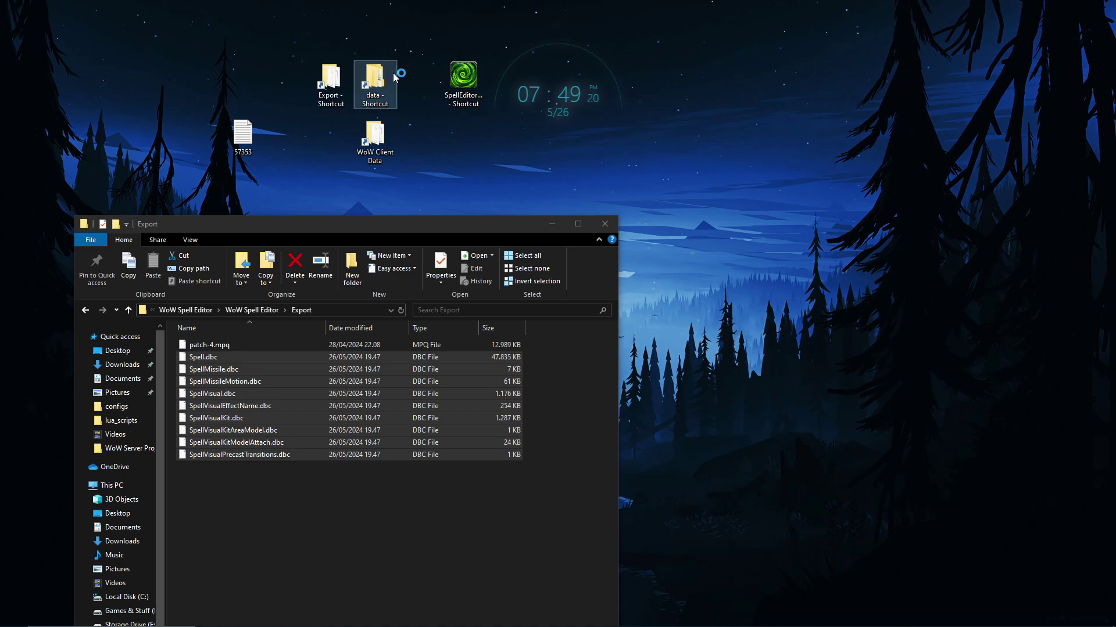
drag(591, 83, 760, 49)
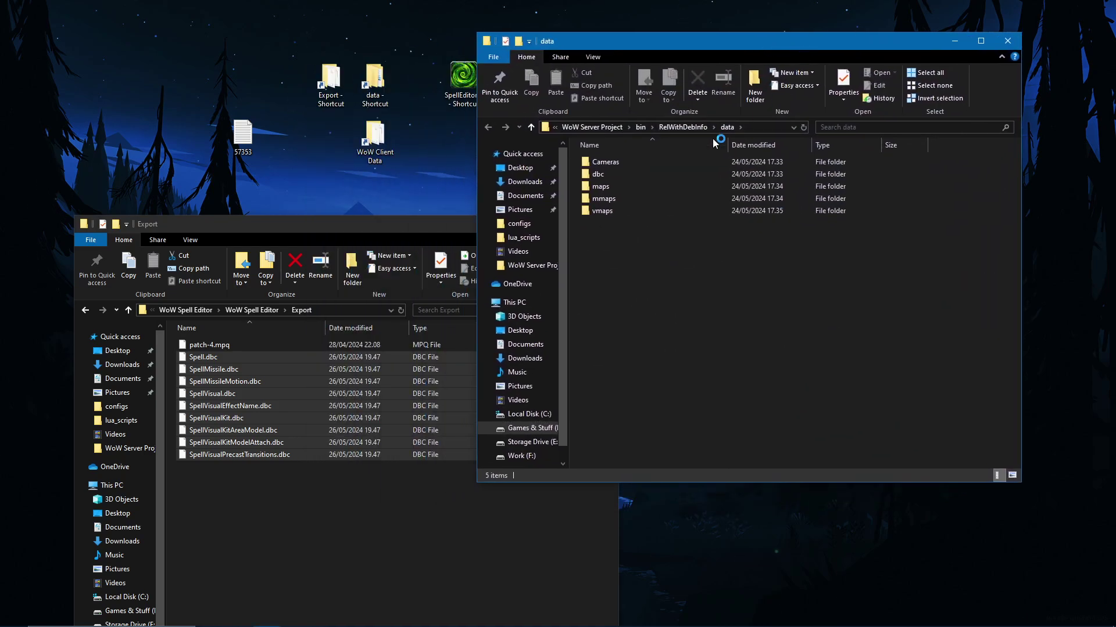
click(682, 127)
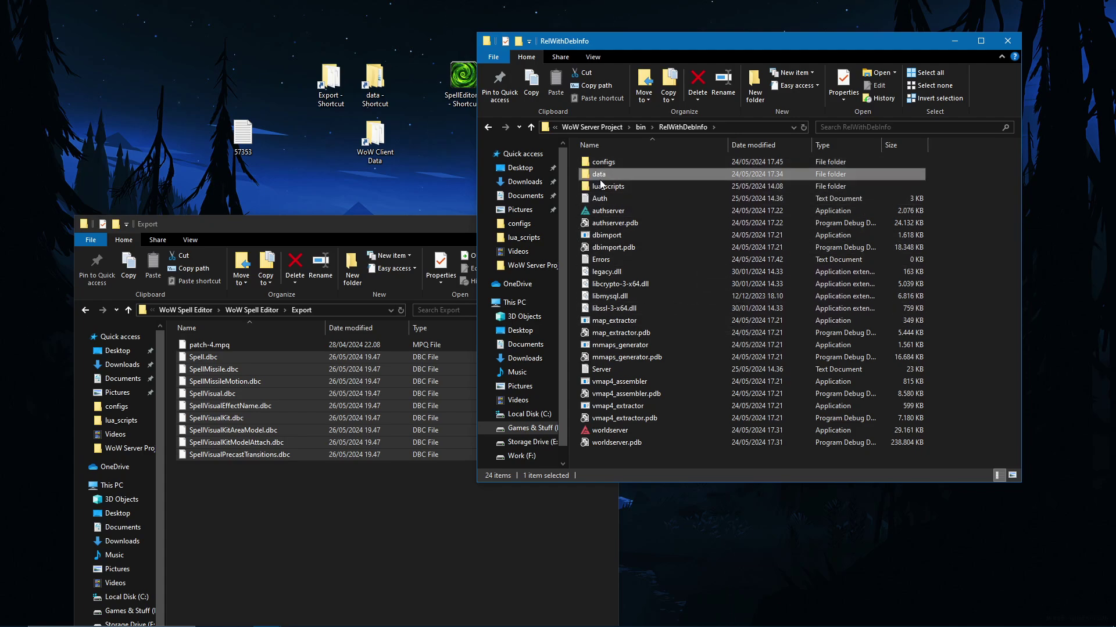
double_click(634, 175)
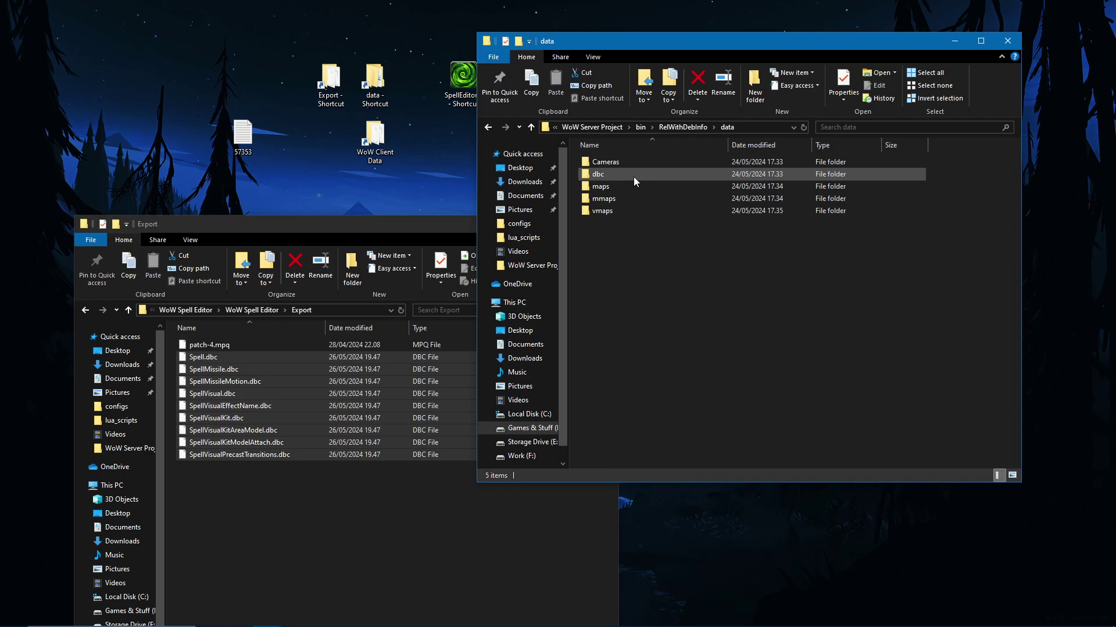
double_click(633, 174)
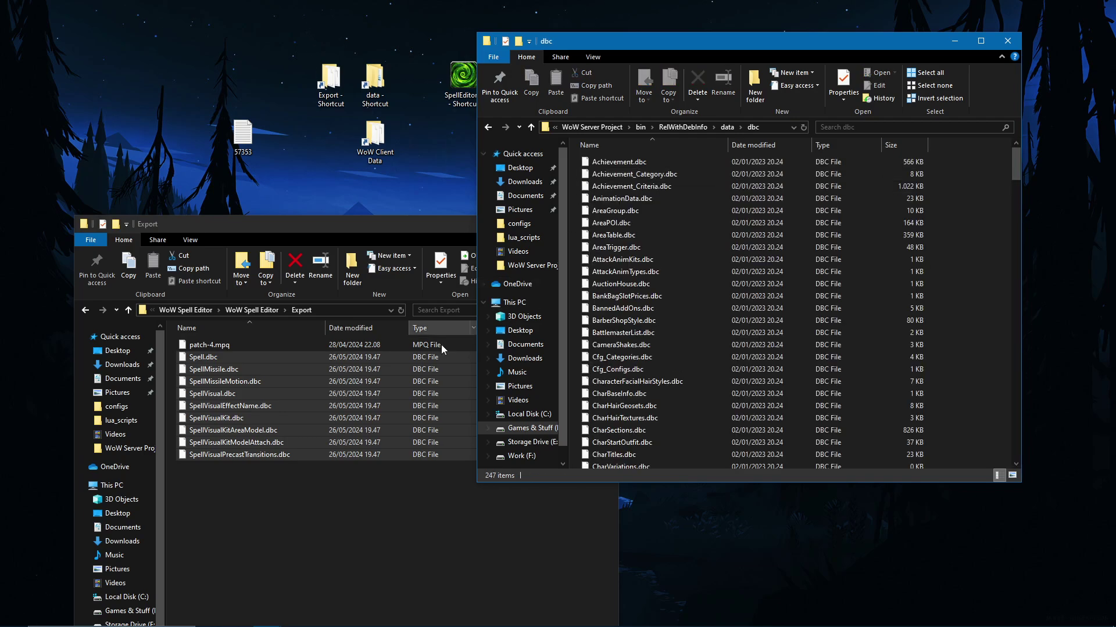
Step: Copy the nine exported DBC files into the server's dbc folder, replacing the existing copies
click(252, 517)
drag(285, 470, 256, 362)
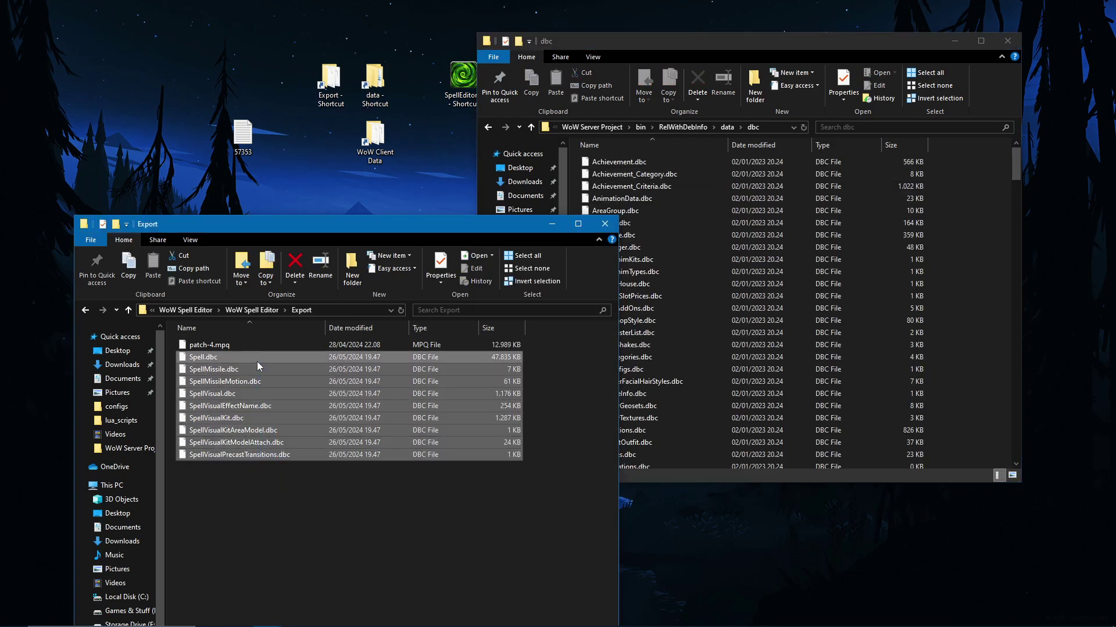
drag(664, 363, 974, 357)
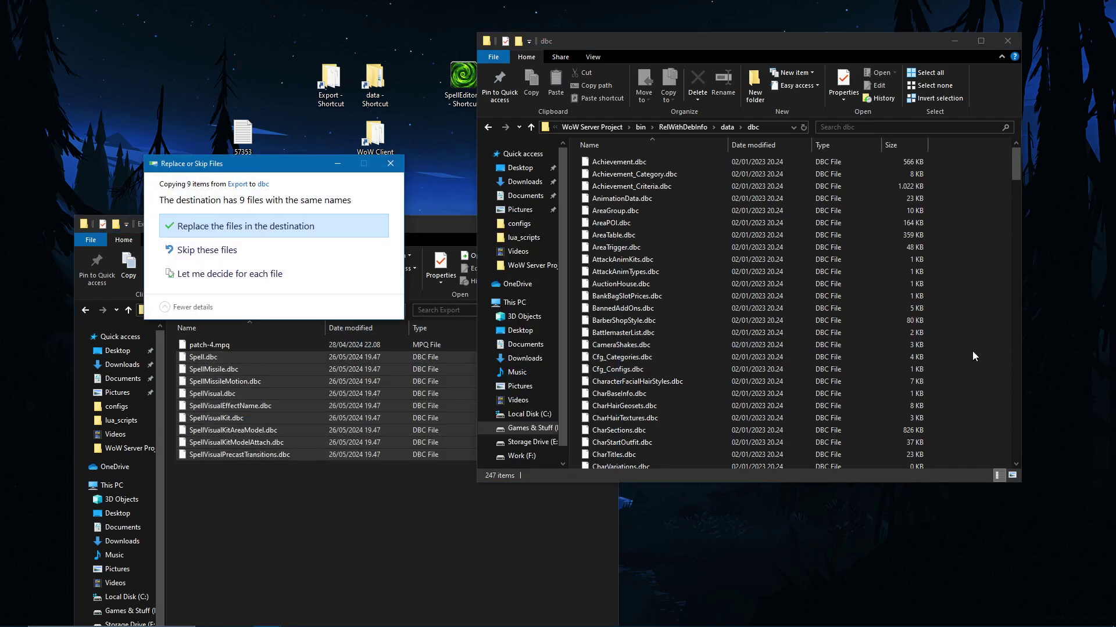
click(263, 228)
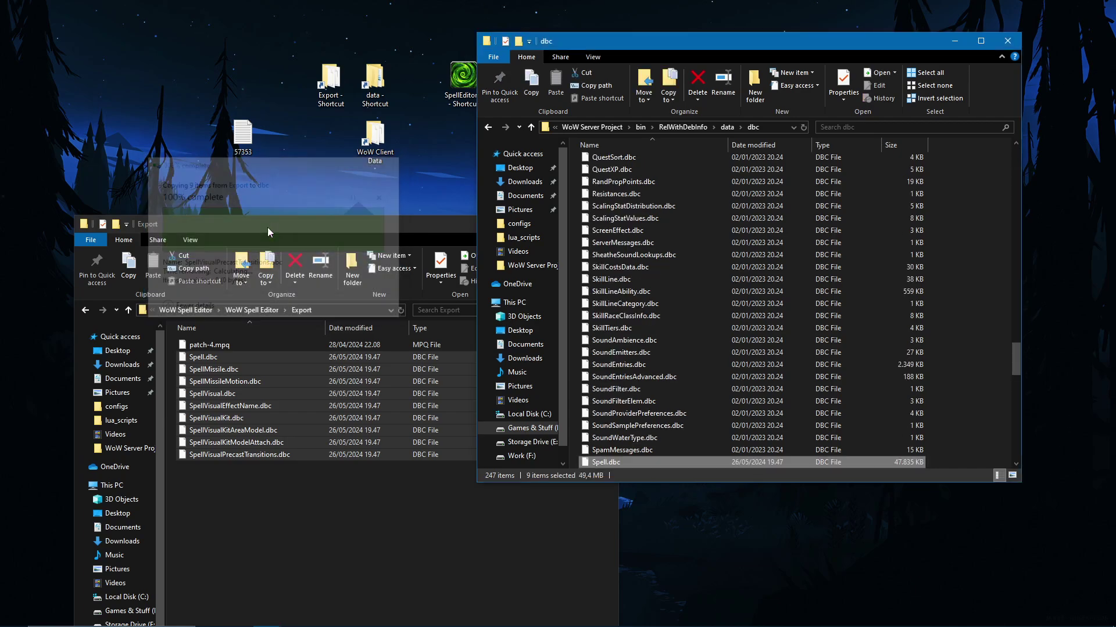
Step: Return the dbc window to the RelWithDebInfo folder and tidy the Export window
click(375, 85)
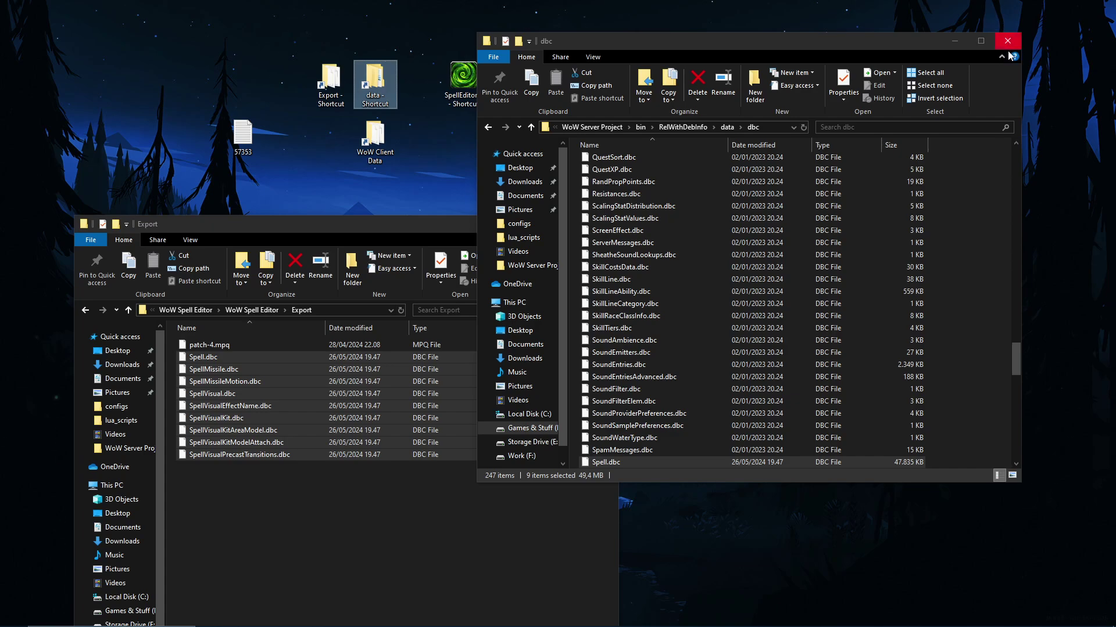
click(698, 120)
click(694, 126)
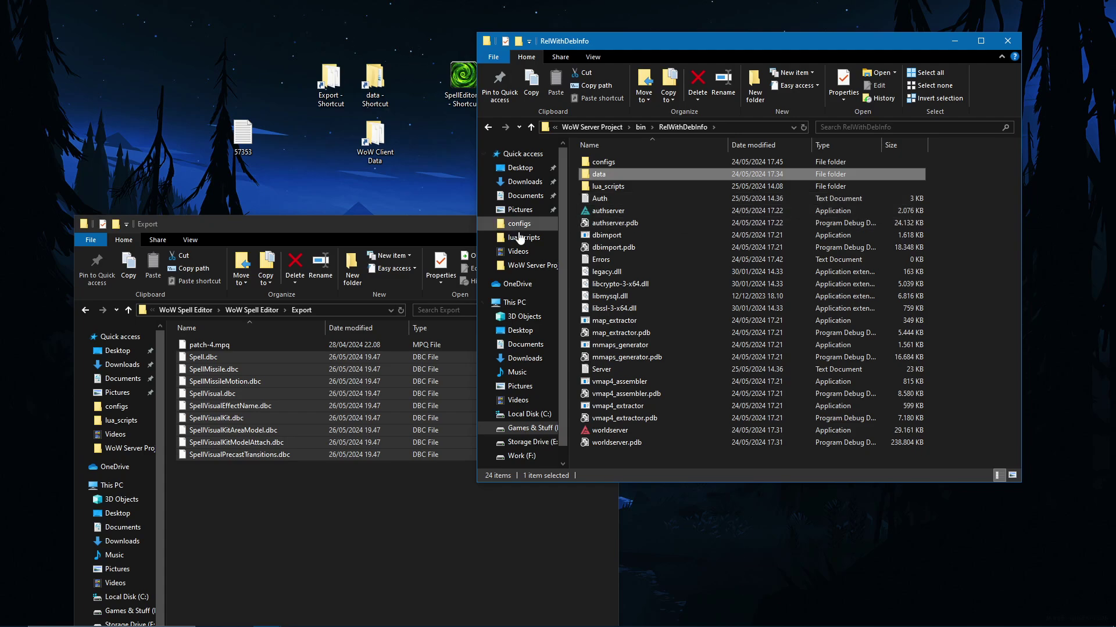
click(386, 205)
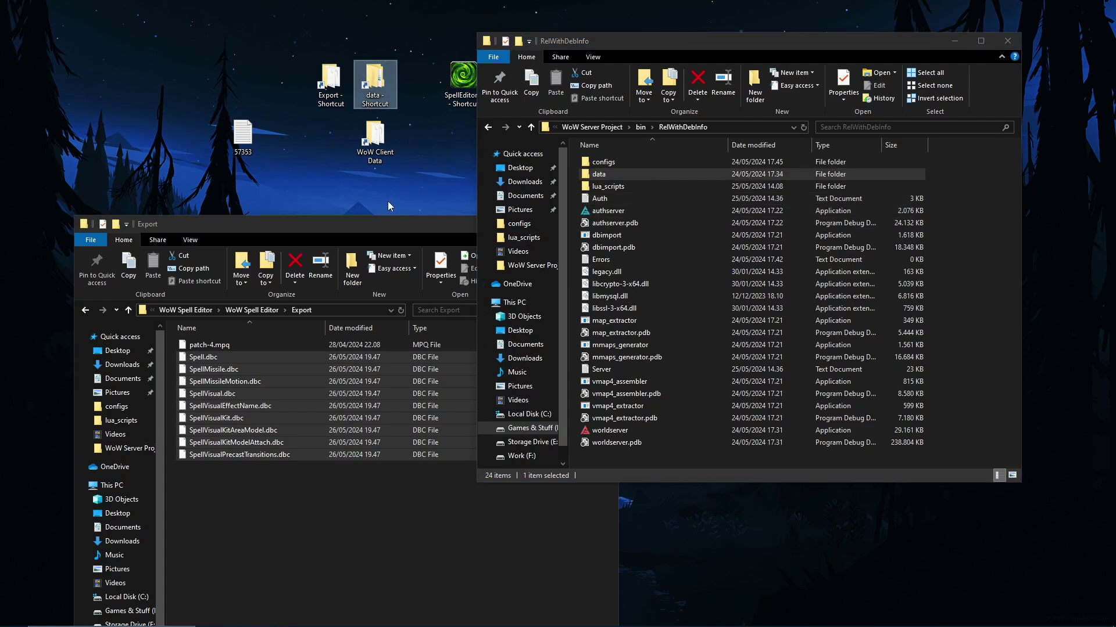
drag(384, 225, 328, 188)
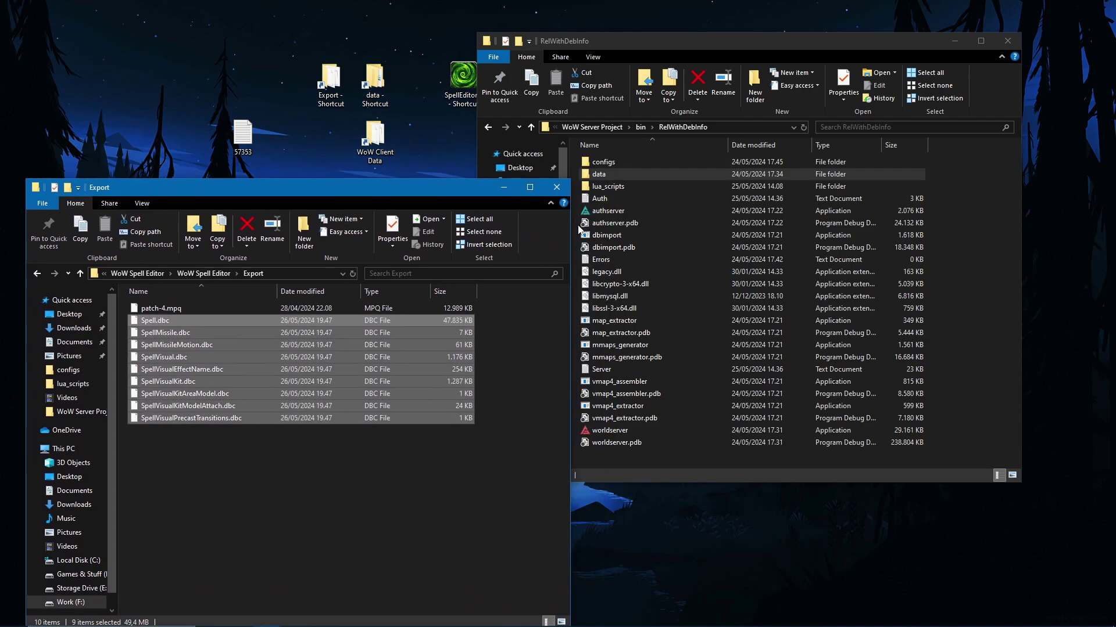
Step: Launch authserver and worldserver from RelWithDebInfo, then bring up the Windows Start menu
click(683, 221)
double_click(687, 210)
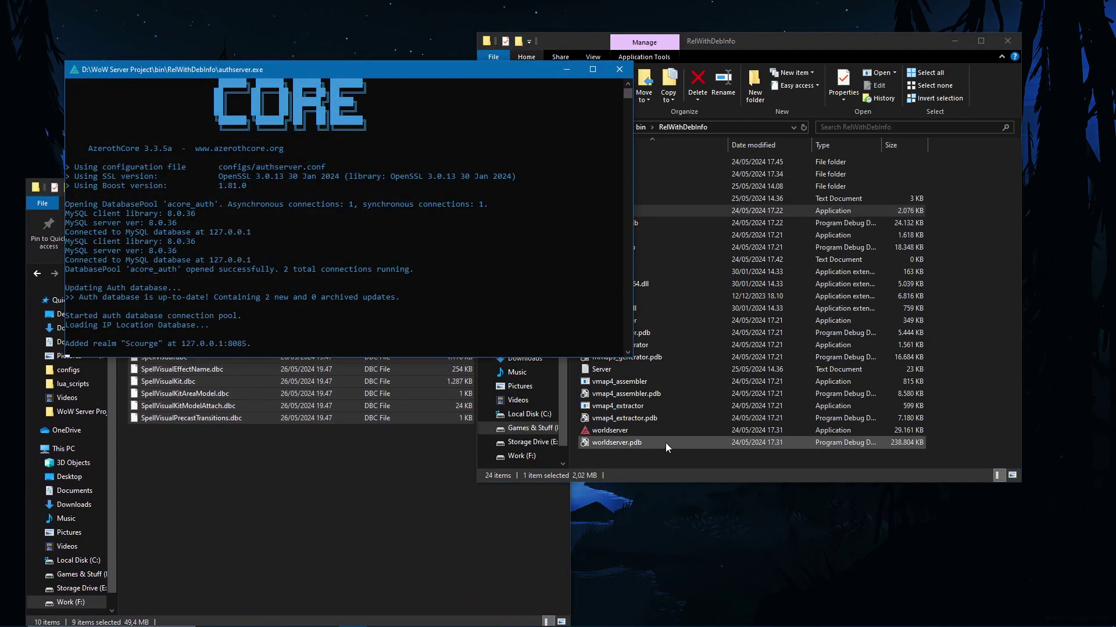
click(661, 430)
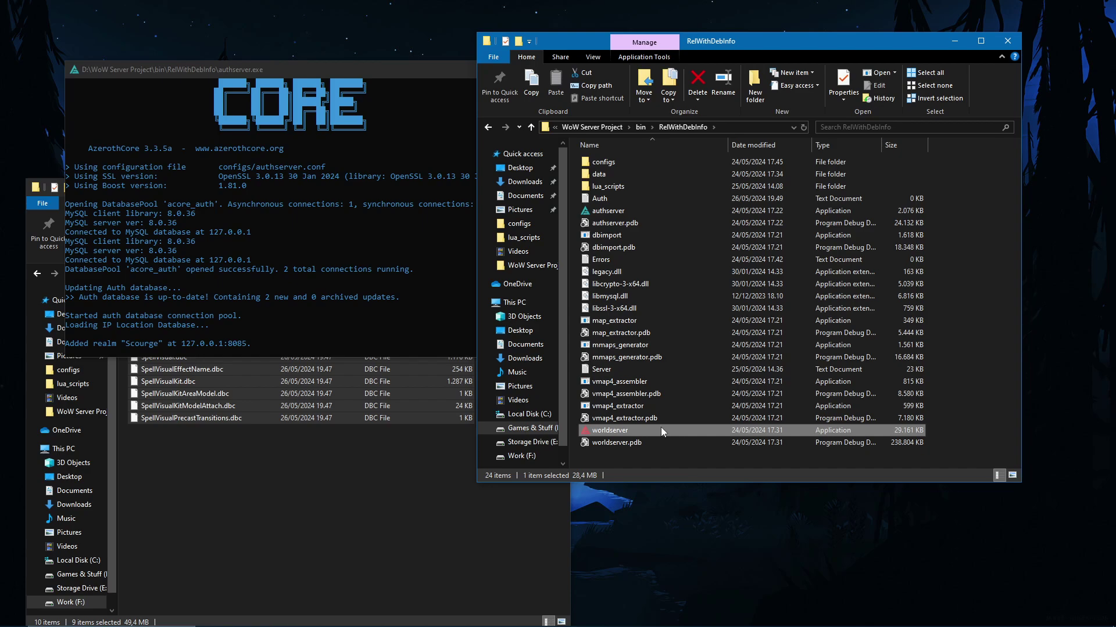
double_click(663, 430)
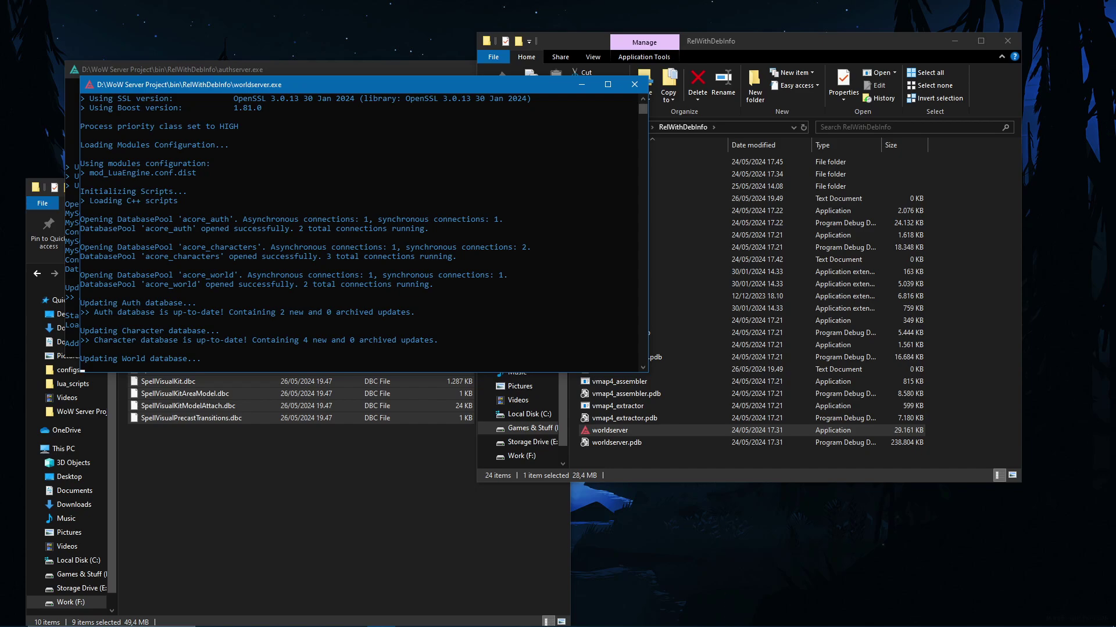
click(388, 496)
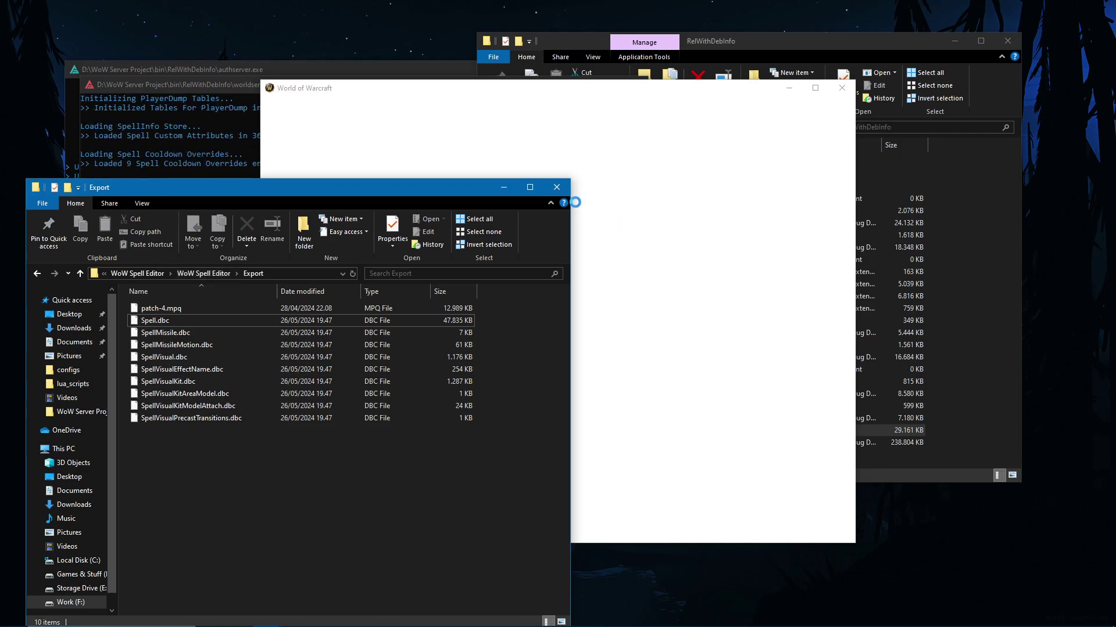
key(super)
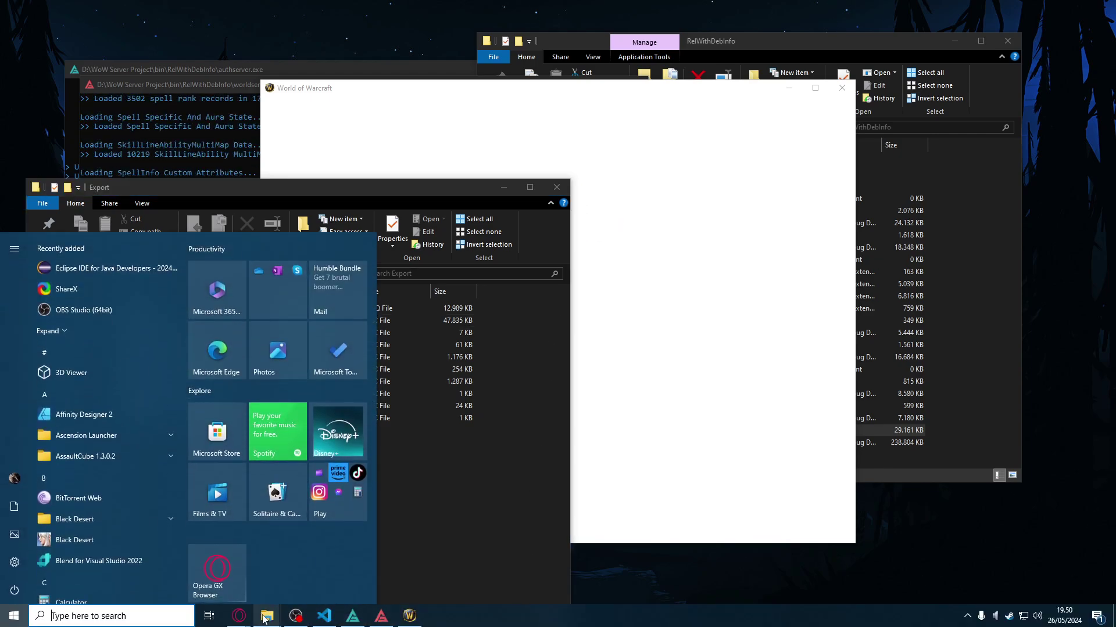
Step: Change the login handler's call to player:AddAura(AURA_ID) in StatSystem.lua and save the file
click(324, 616)
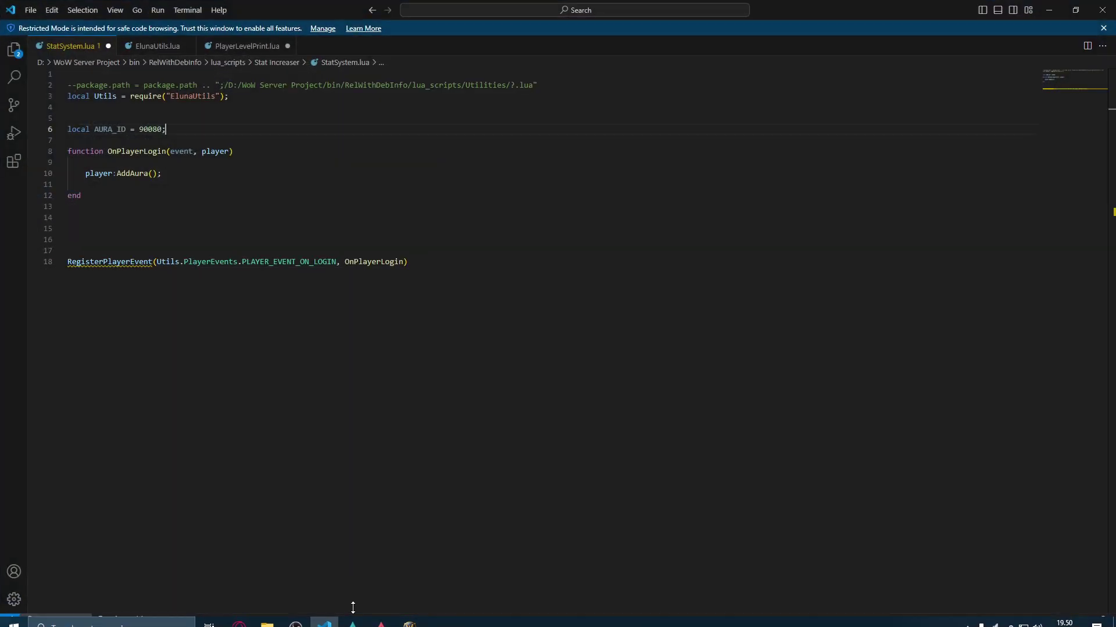
double_click(342, 11)
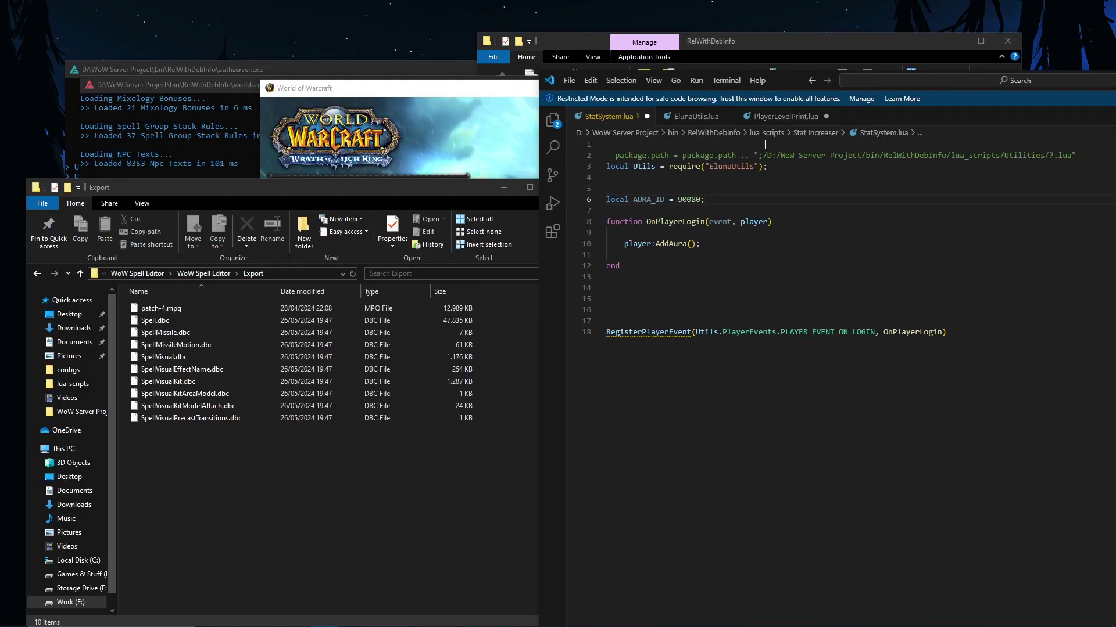
click(679, 212)
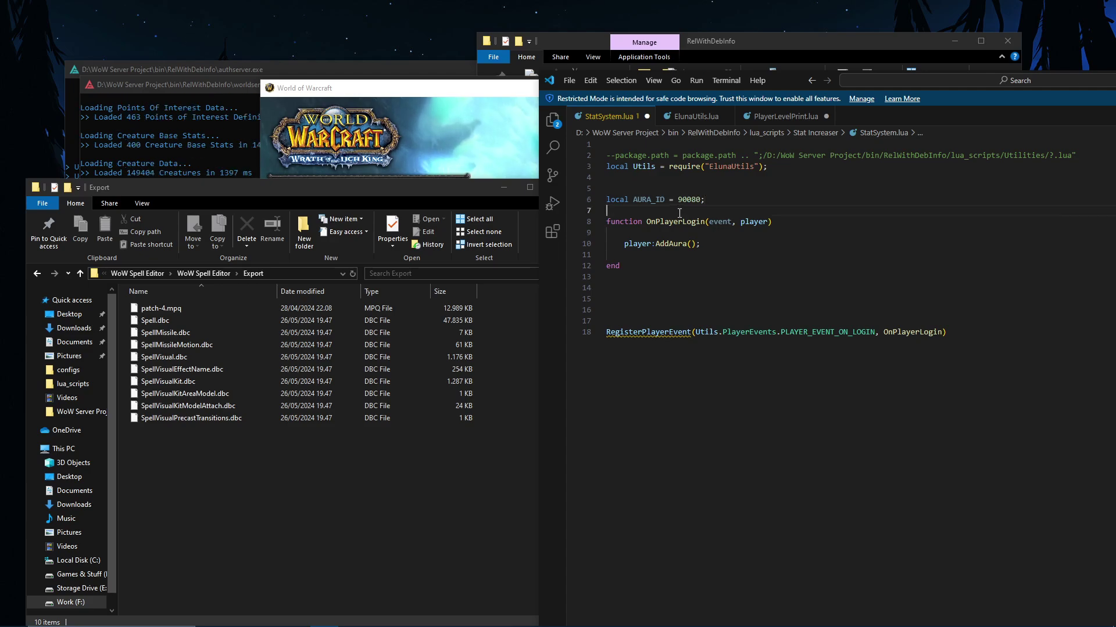
drag(677, 199, 701, 201)
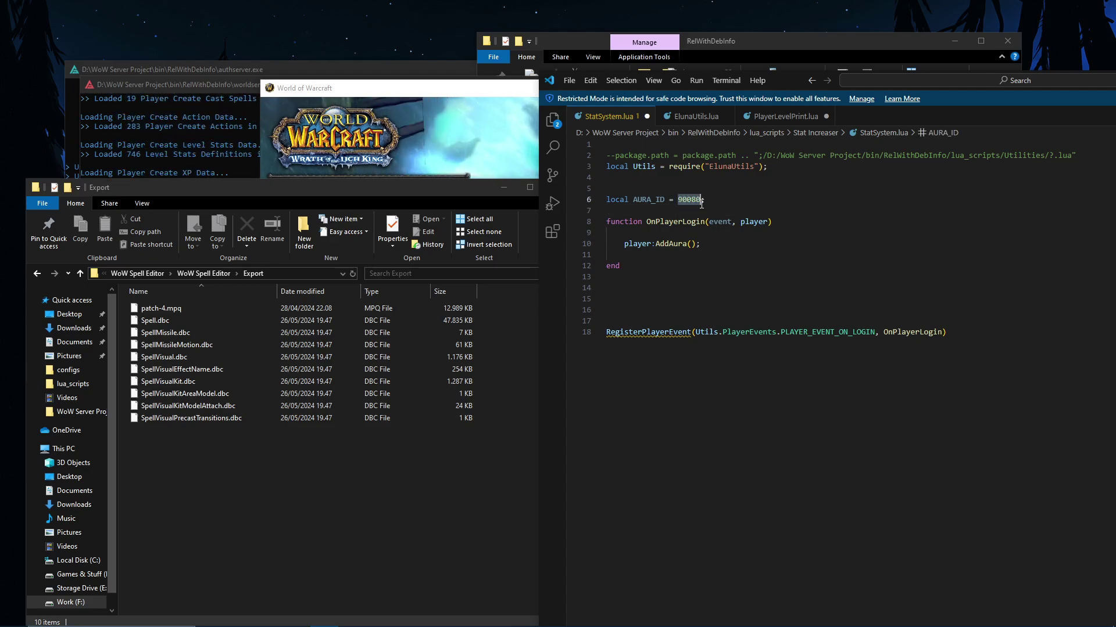
click(679, 214)
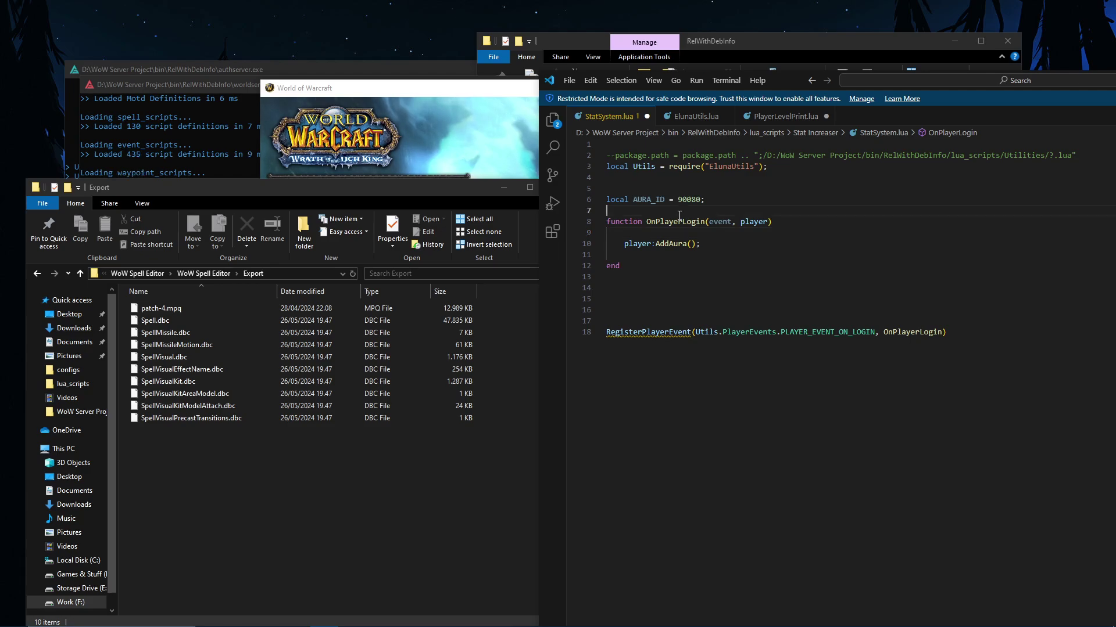
double_click(825, 331)
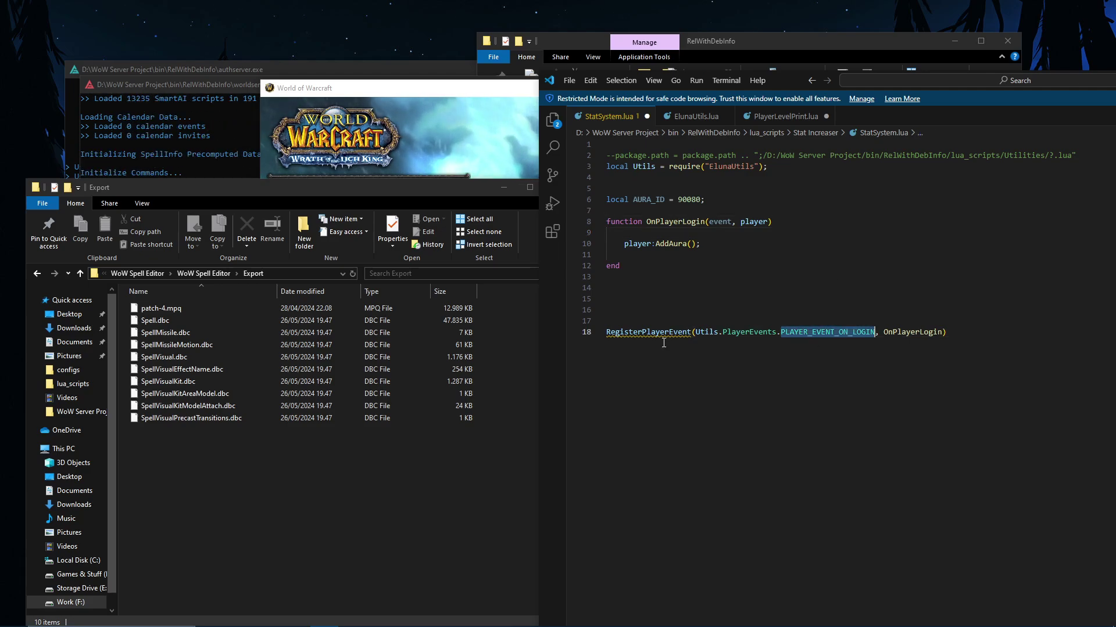
click(690, 244)
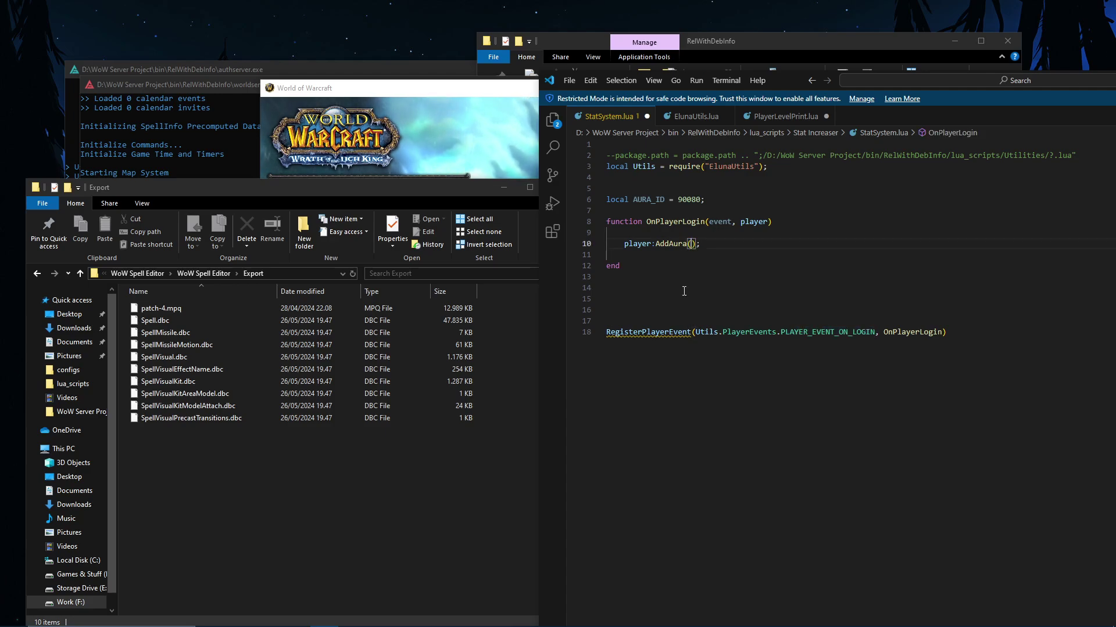
text(AURA_ID)
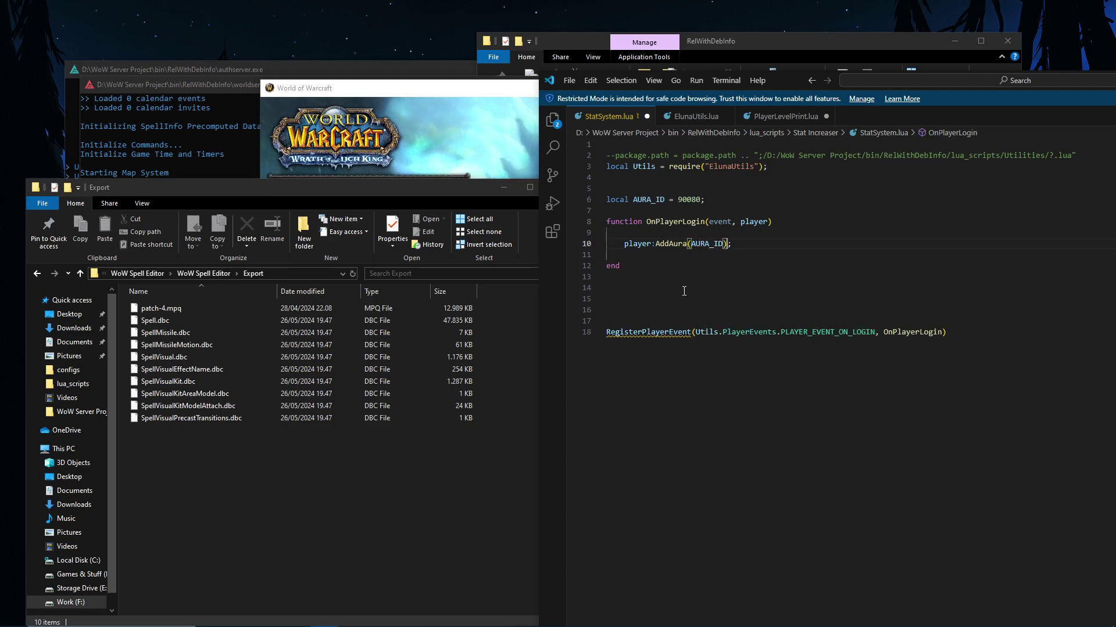
key(ctrl+s)
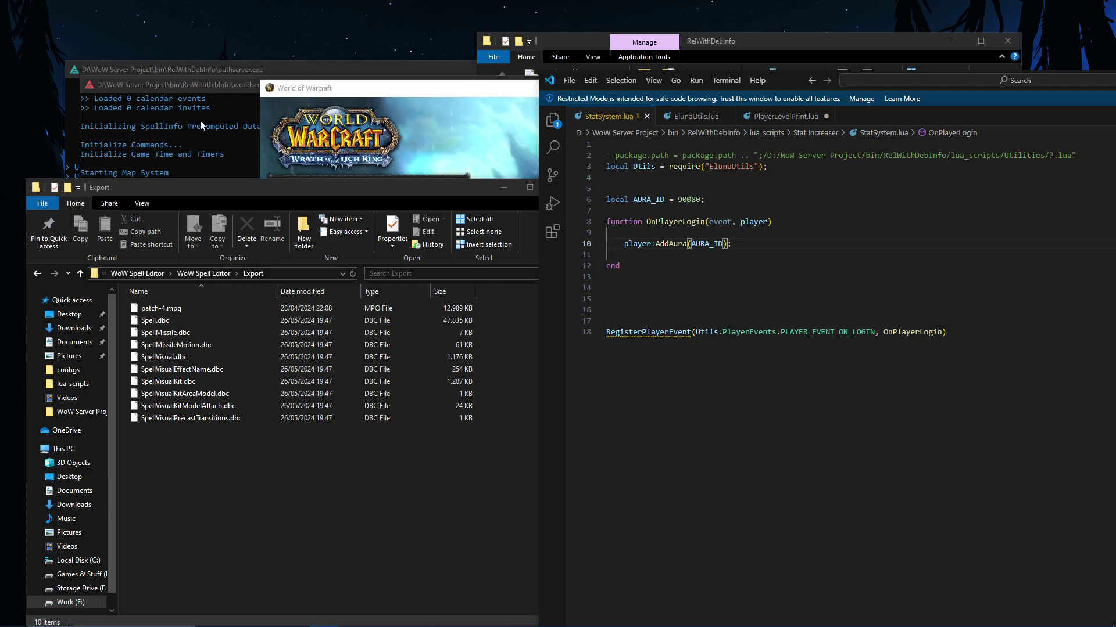
click(187, 120)
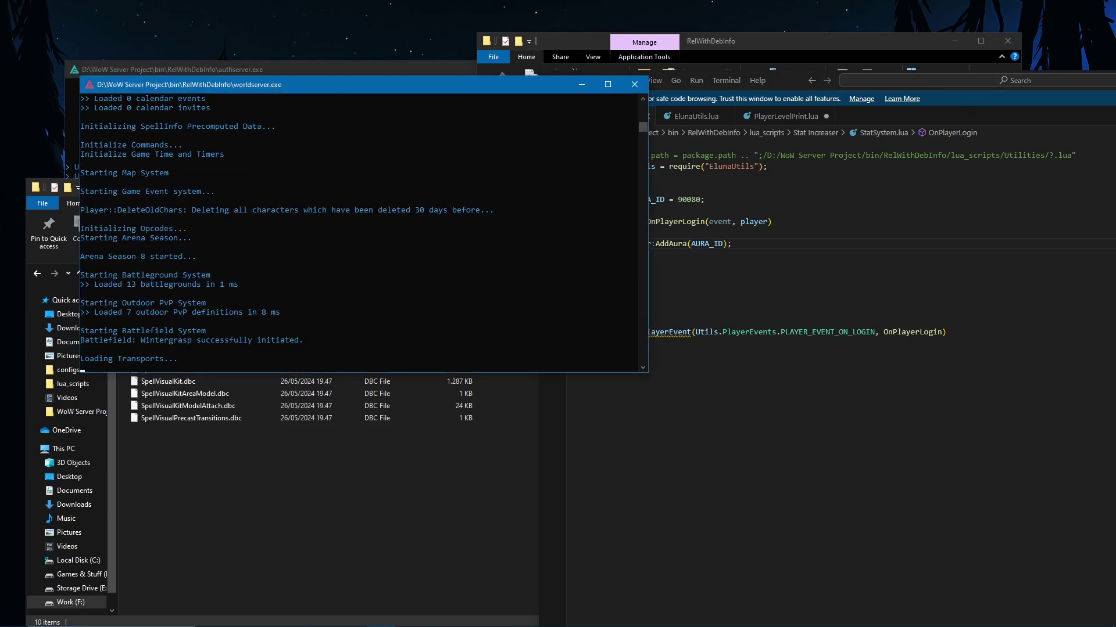
Step: Move the WoW login window aside and type 'reload eluna' in the worldserver console
key(alt+Tab)
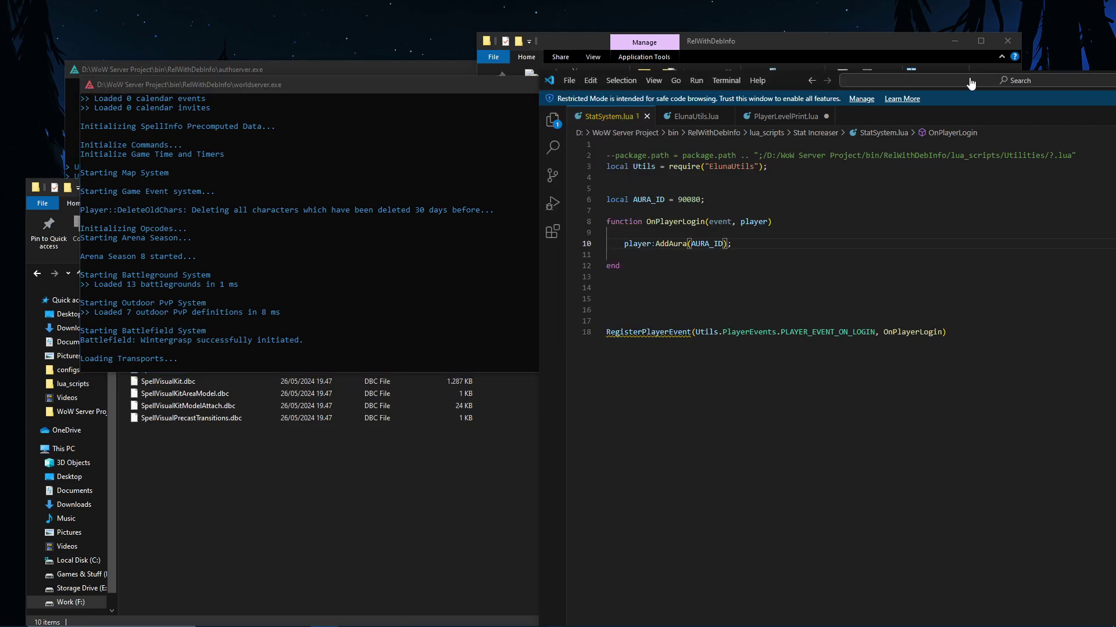
key(alt+Tab)
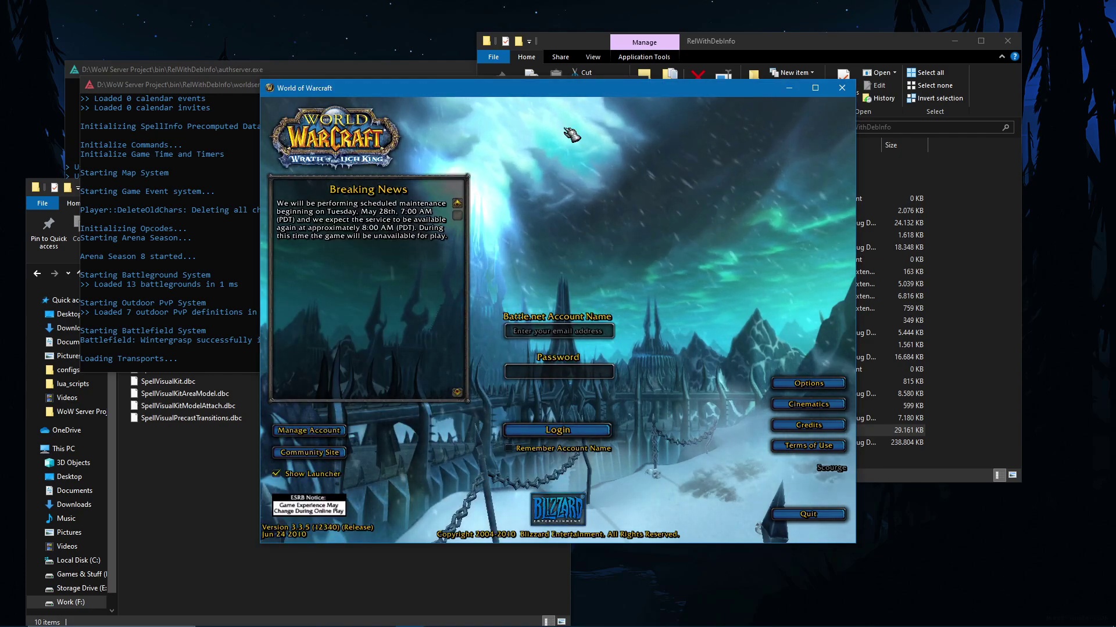
drag(588, 77, 830, 71)
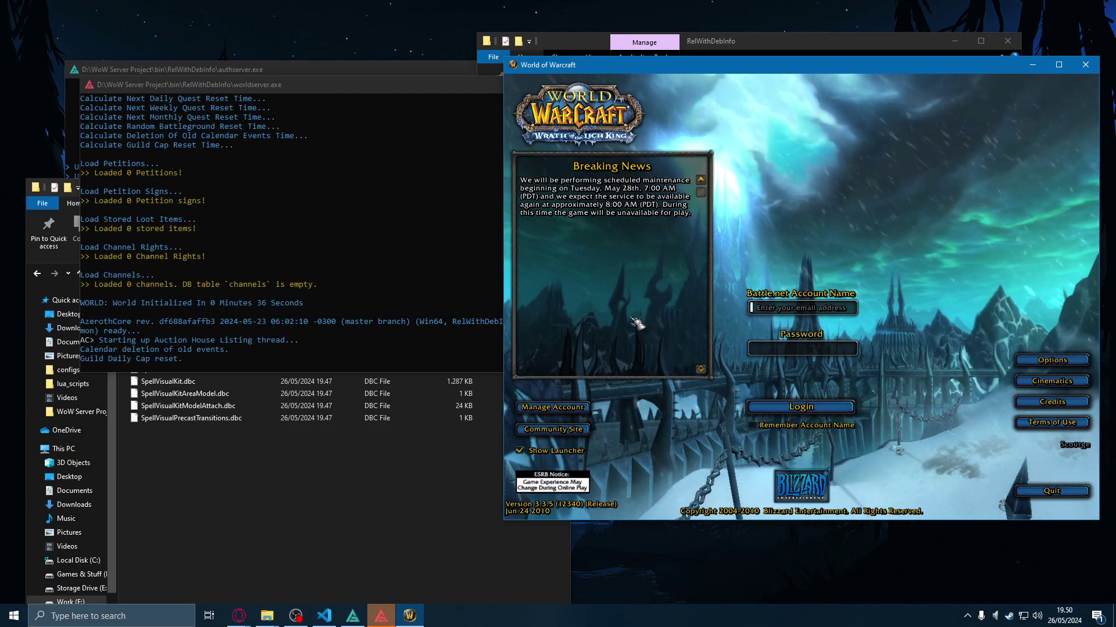
click(380, 620)
text(rel)
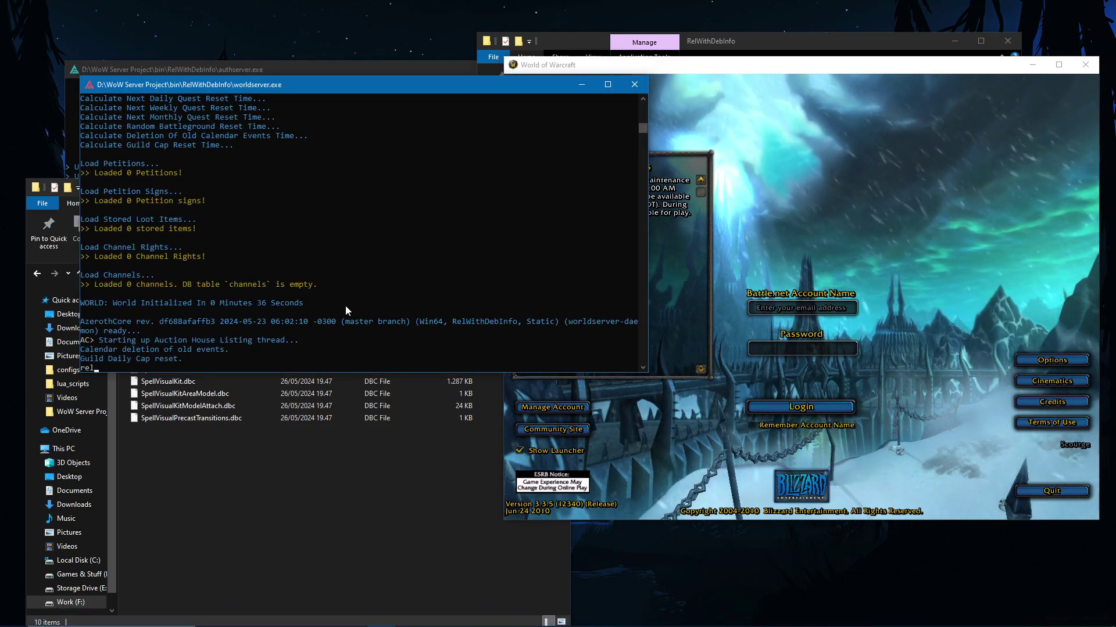
text(oad eluna)
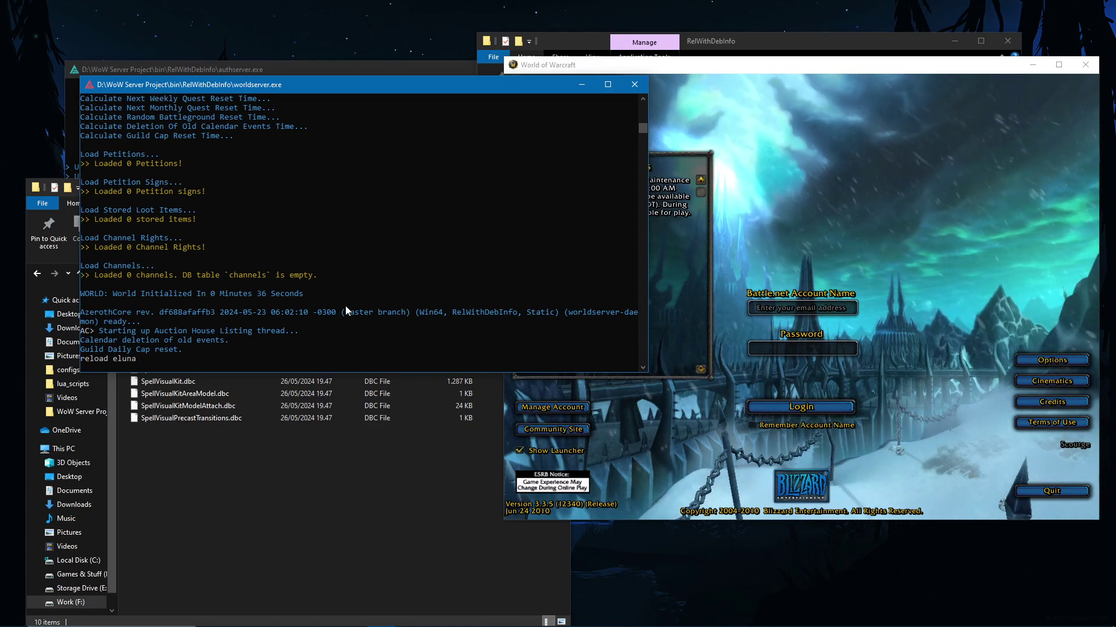
Step: Log in with the account credentials and choose the Scourge realm
click(828, 329)
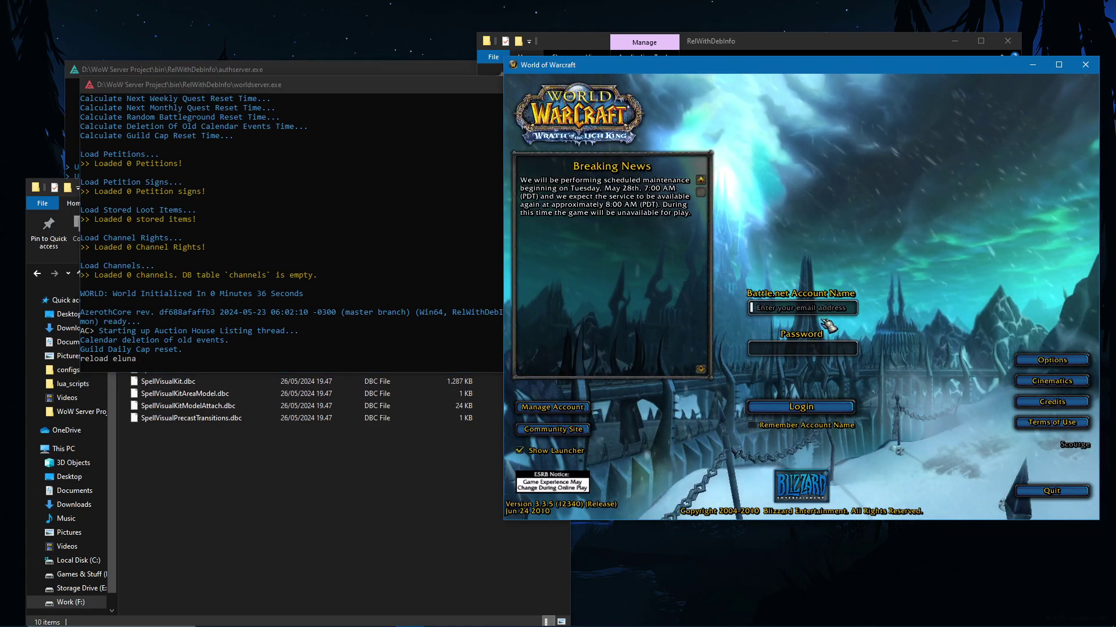
text(test)
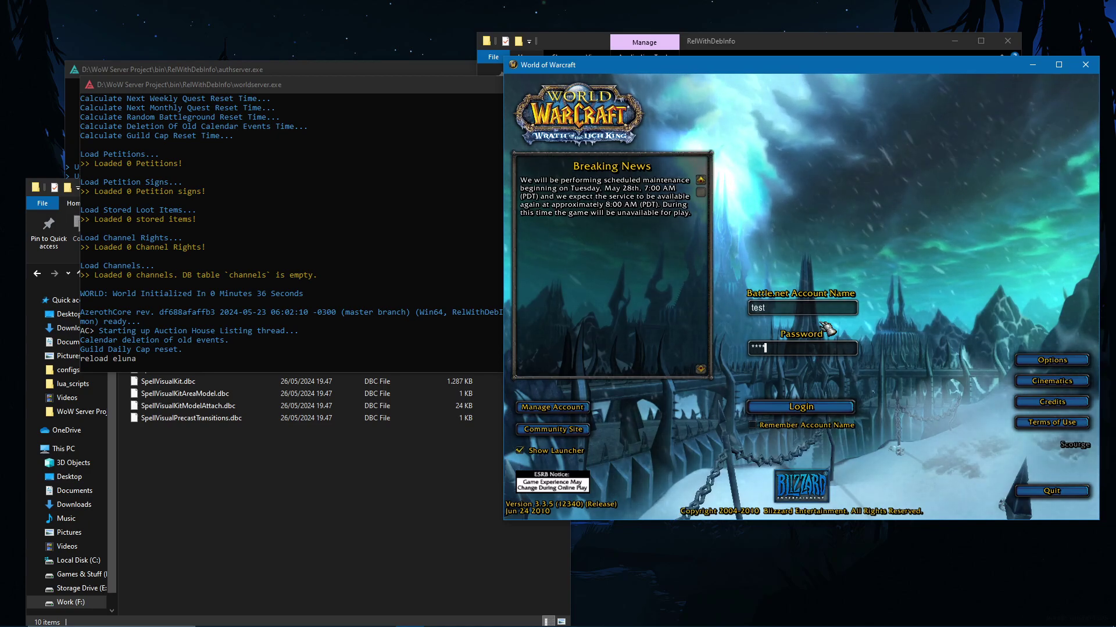
key(Return)
click(889, 427)
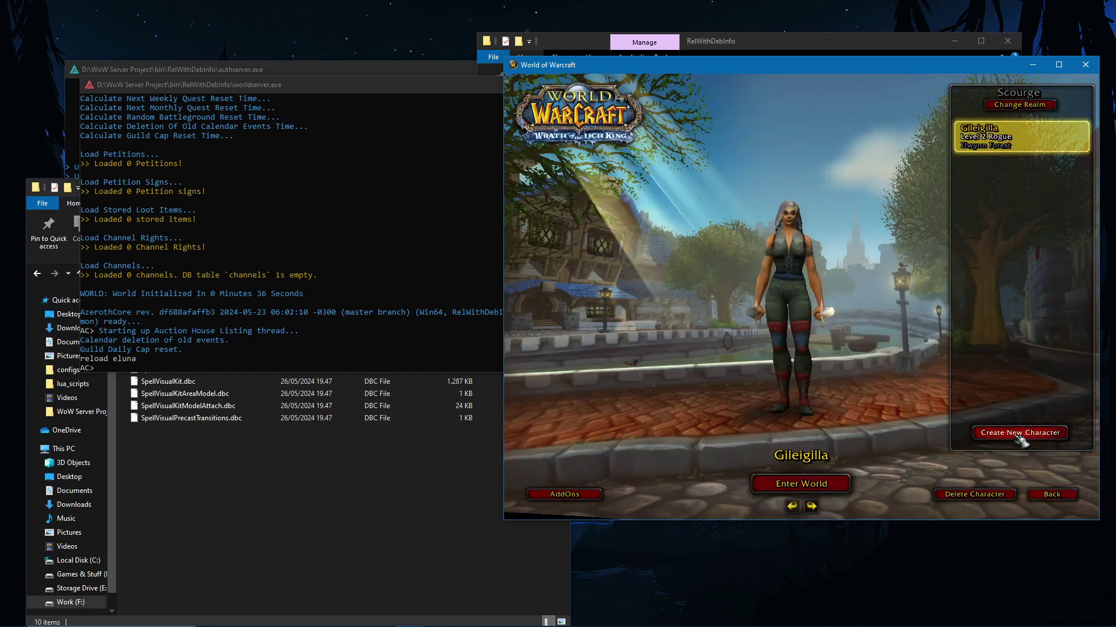
Step: Create a female Human Rogue with a randomized name and enter the world with her
click(1018, 435)
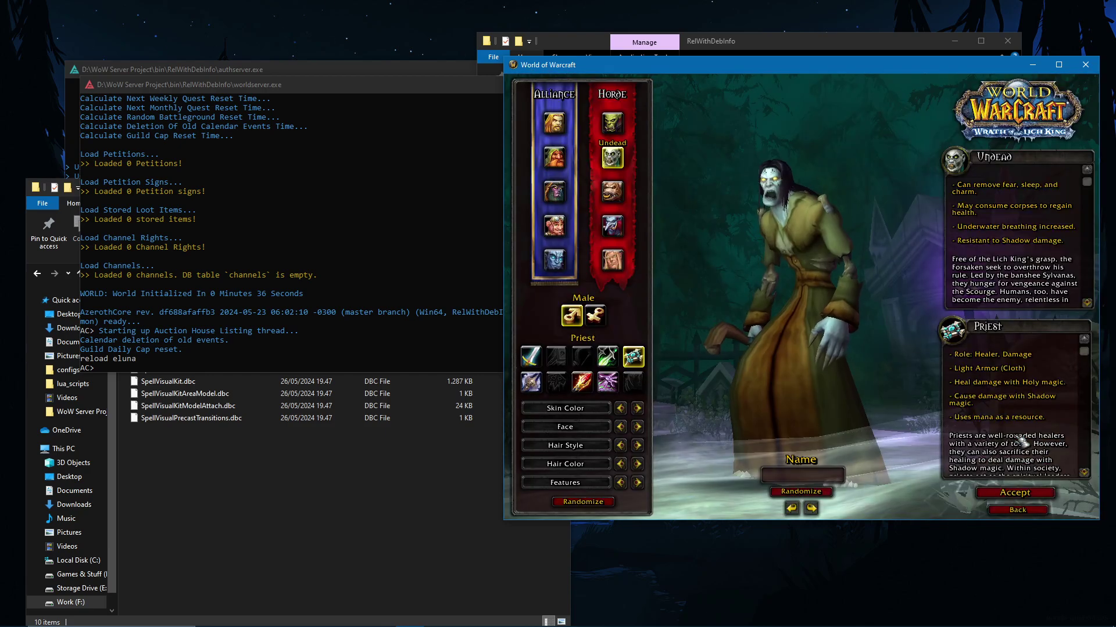
click(553, 123)
click(595, 314)
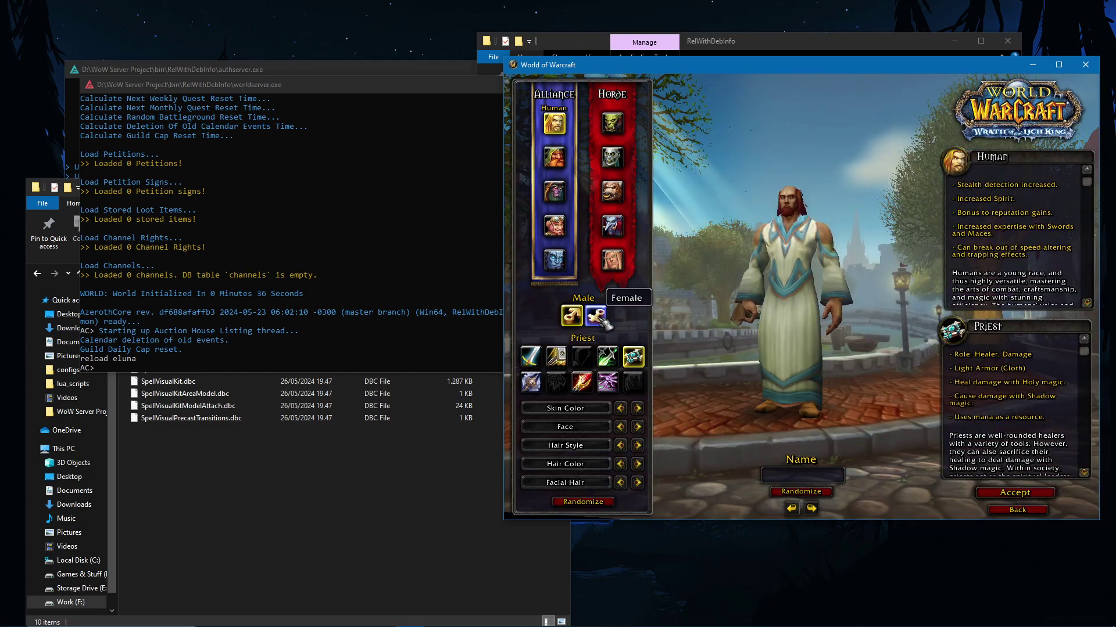
click(607, 356)
click(801, 491)
click(801, 492)
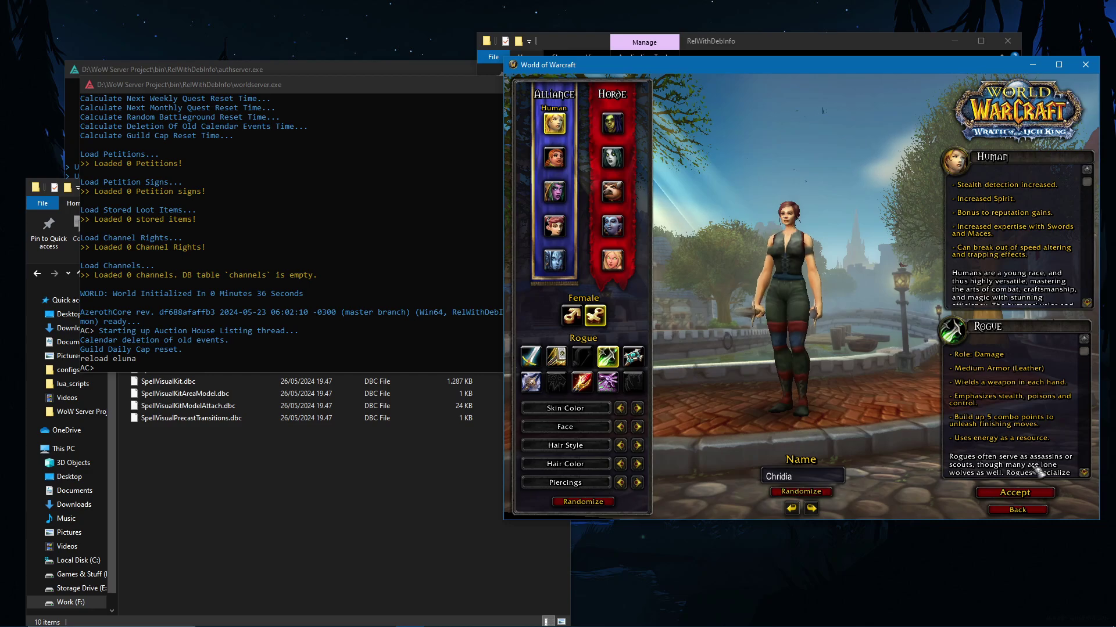
key(Return)
click(801, 483)
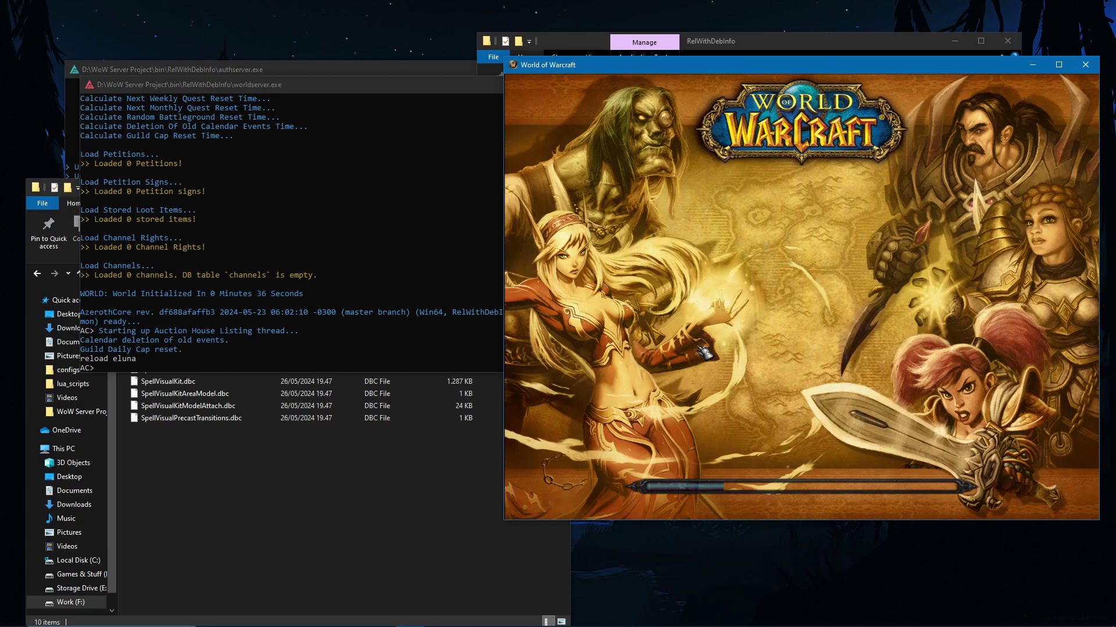
Step: Skip the ElvUI installation wizard in-game, then open and close the game menu
drag(761, 66, 646, 35)
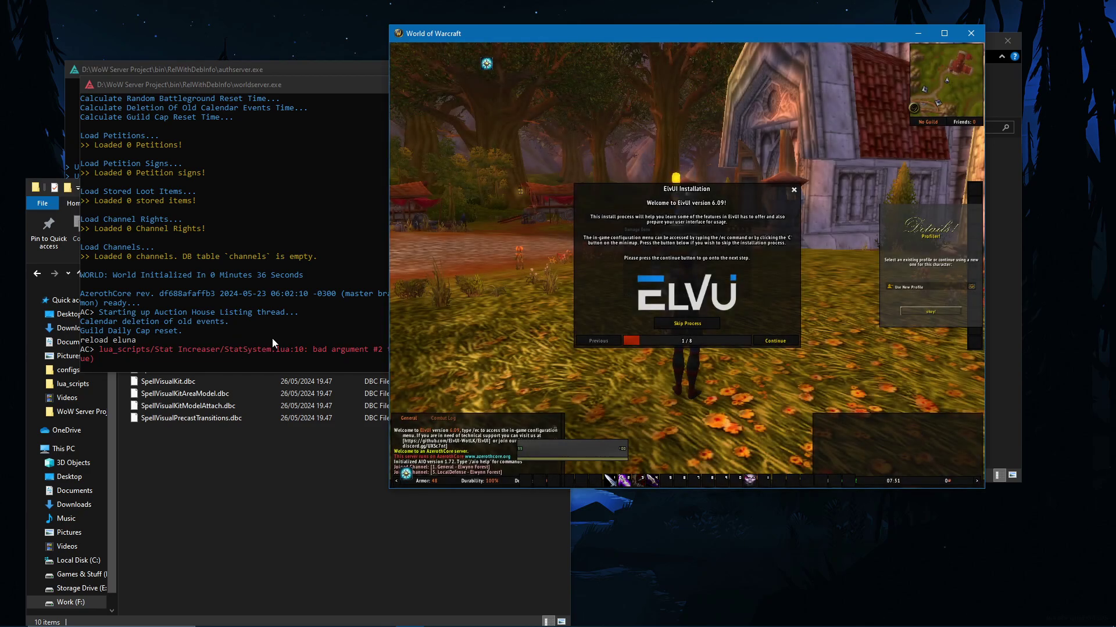
click(778, 343)
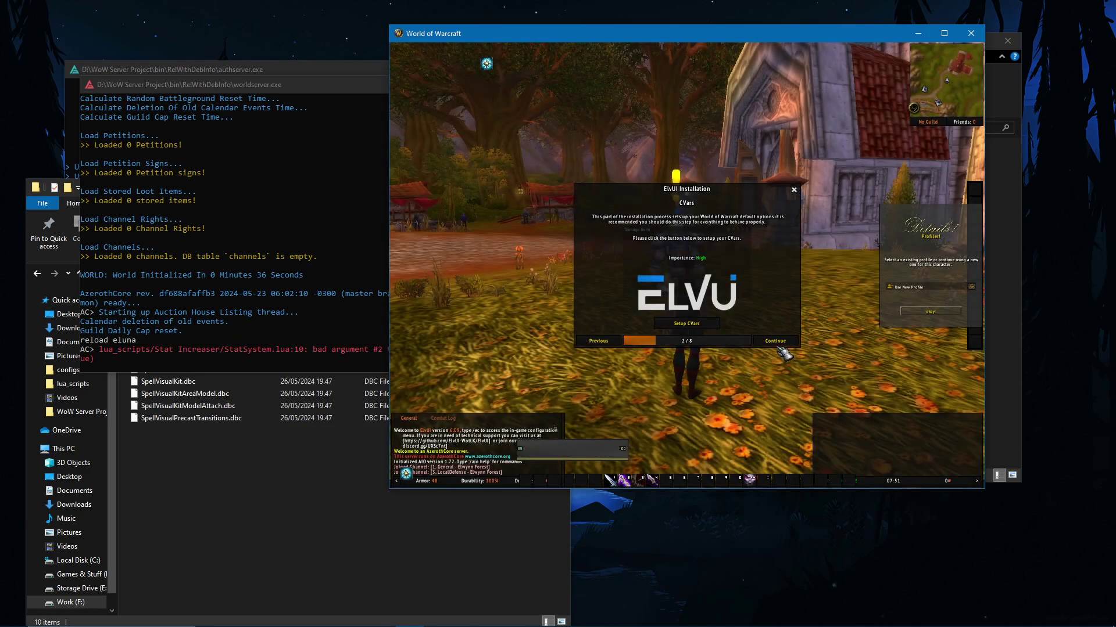
click(594, 342)
click(681, 325)
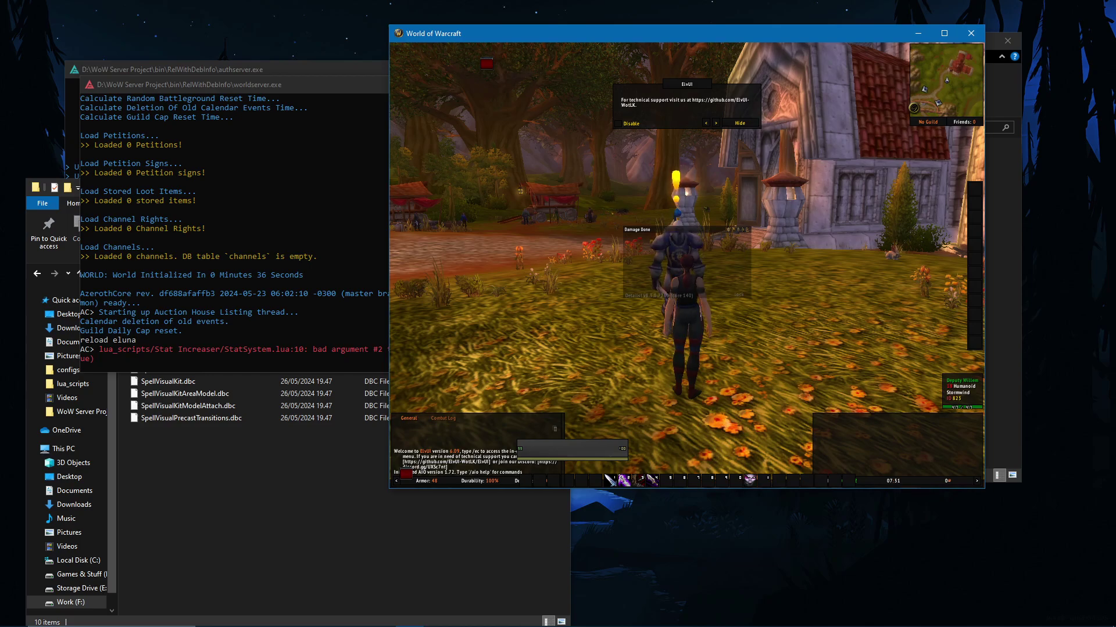
key(Escape)
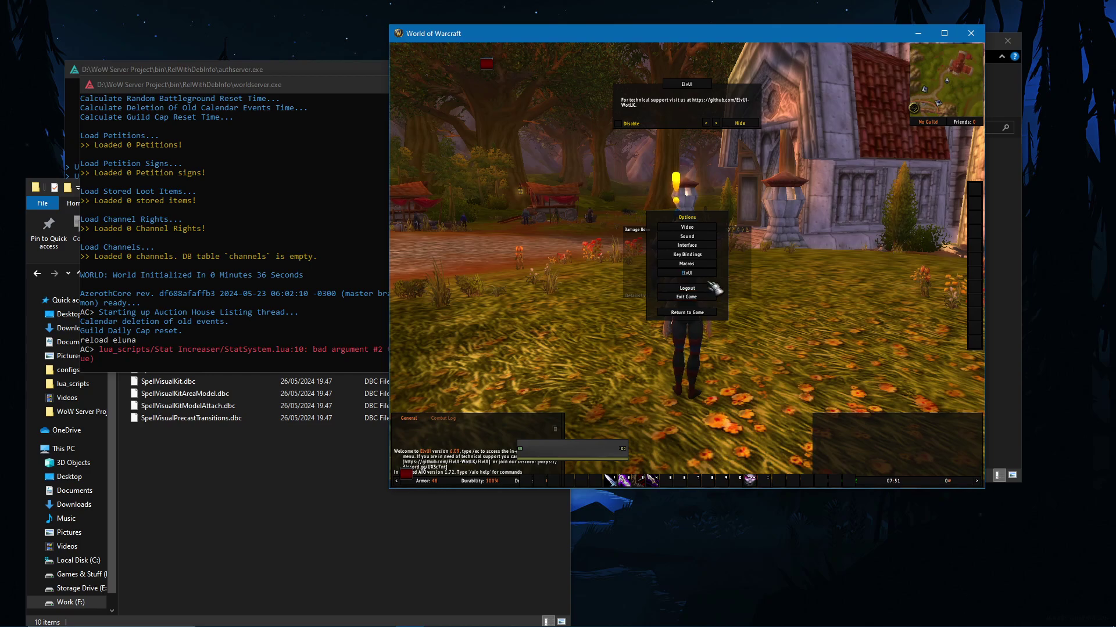
key(Escape)
Step: Log out to character select and run 'reload eluna' in the worldserver console
click(245, 459)
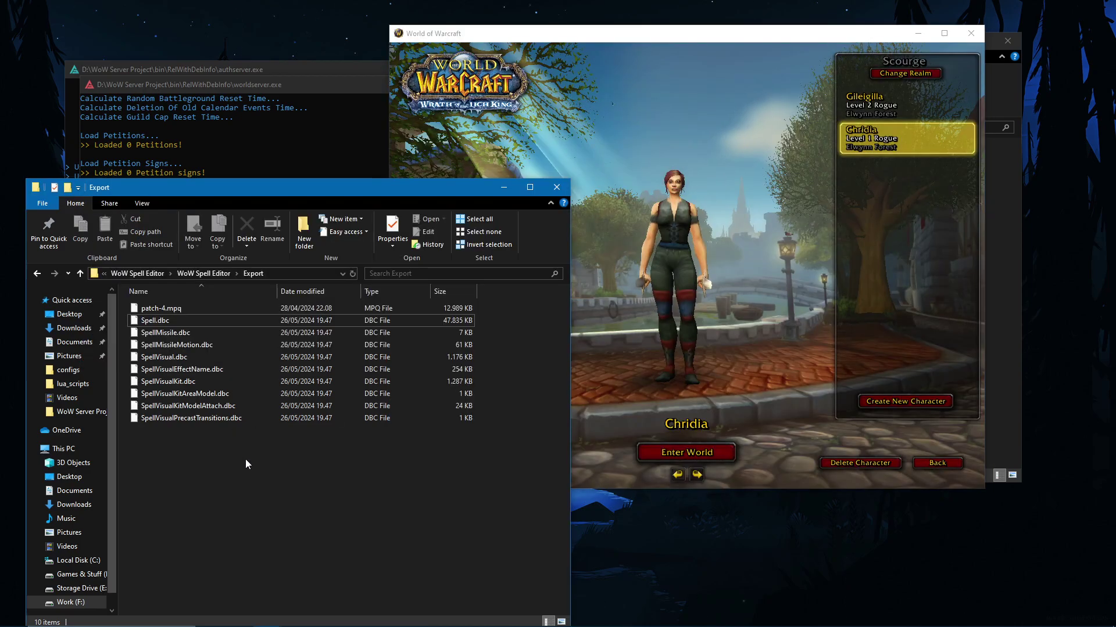
click(290, 137)
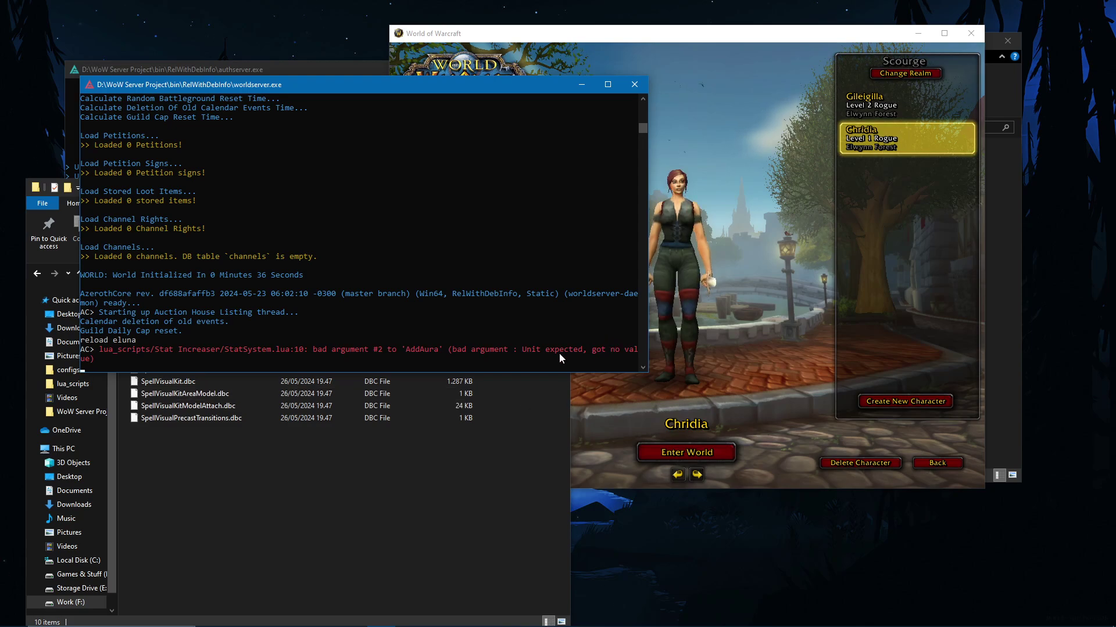
click(353, 475)
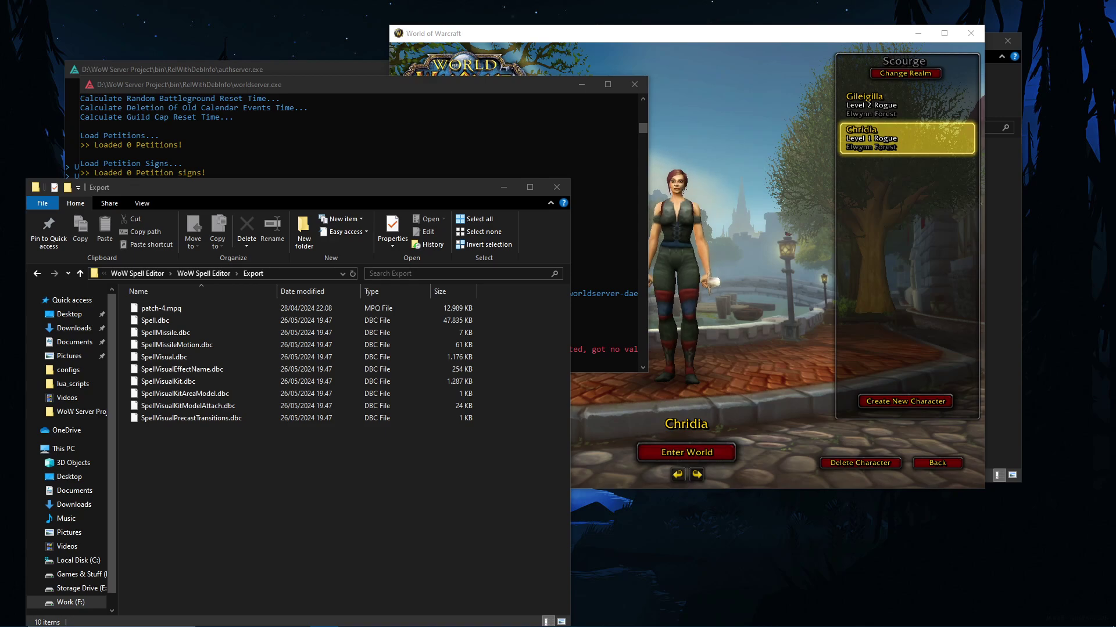
click(587, 145)
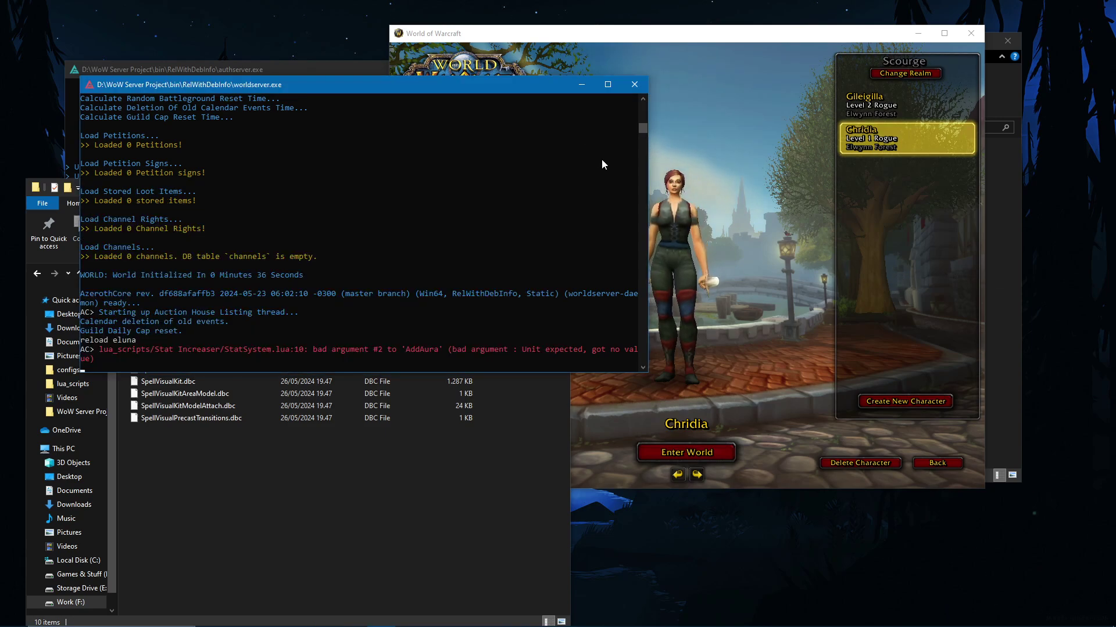
text(reload eluna)
key(Return)
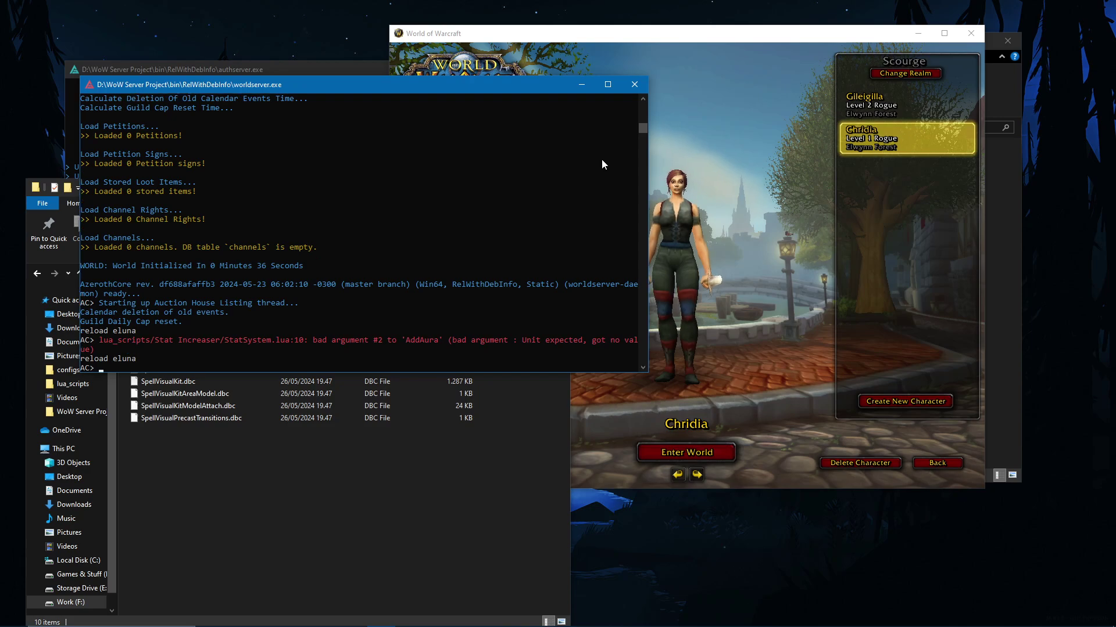
click(688, 403)
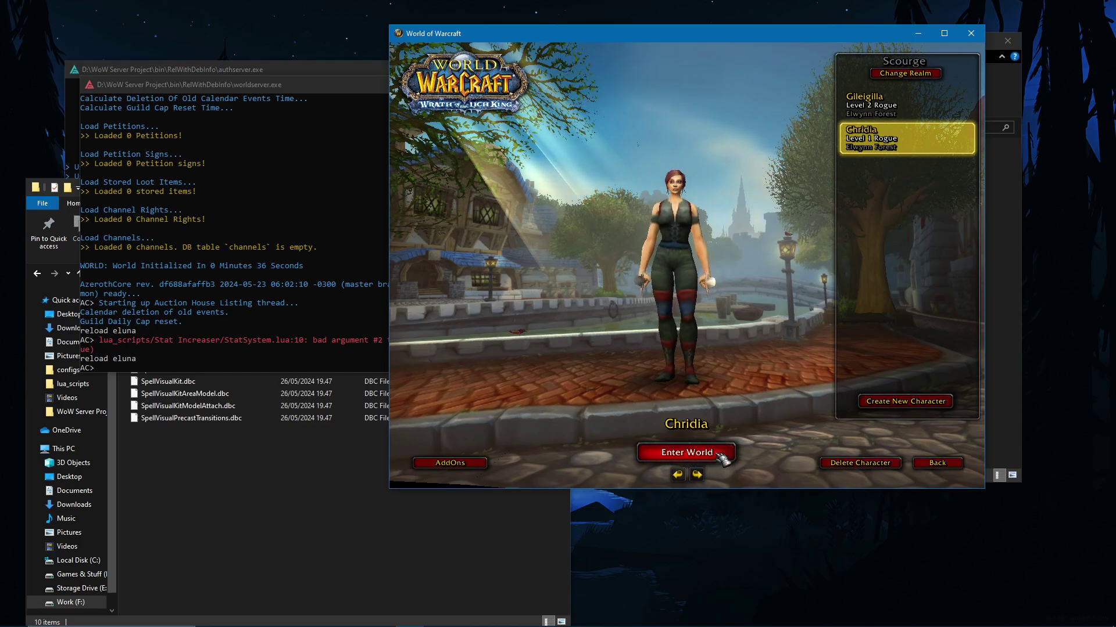
Step: Disable the ElvUI and ElvUI OptionsUI addons and enter the world with the rogue
click(480, 466)
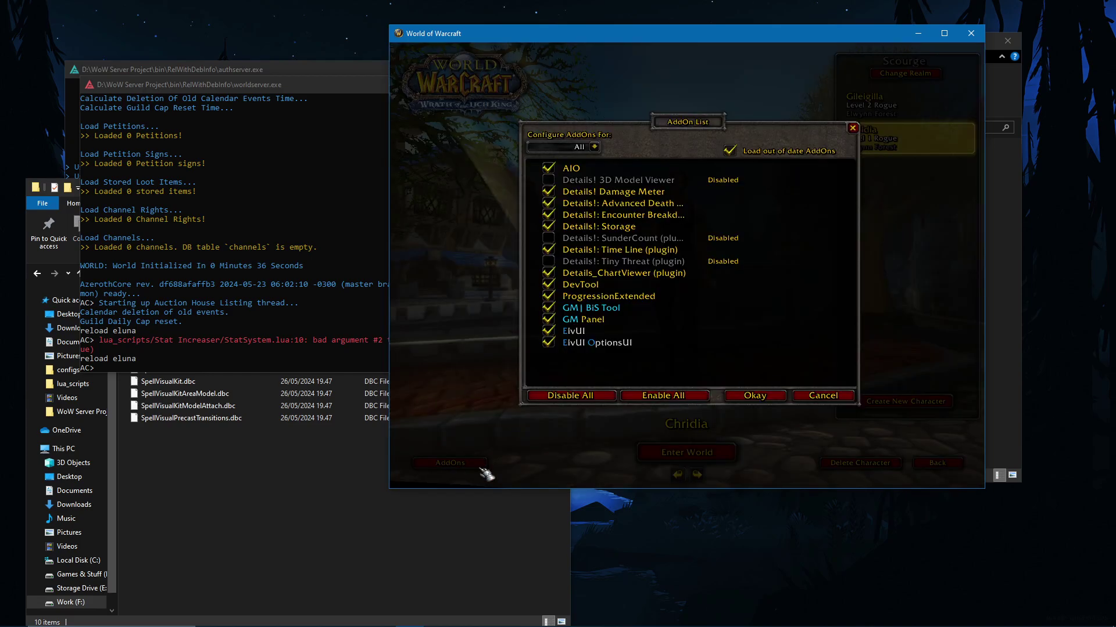
click(548, 343)
click(548, 331)
click(748, 397)
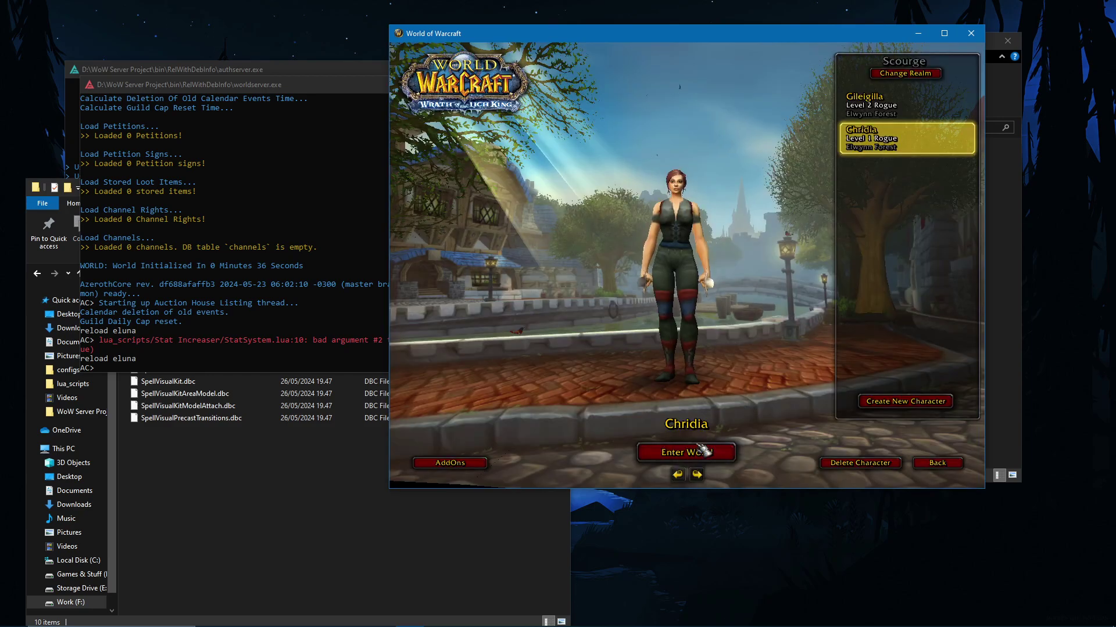
click(701, 451)
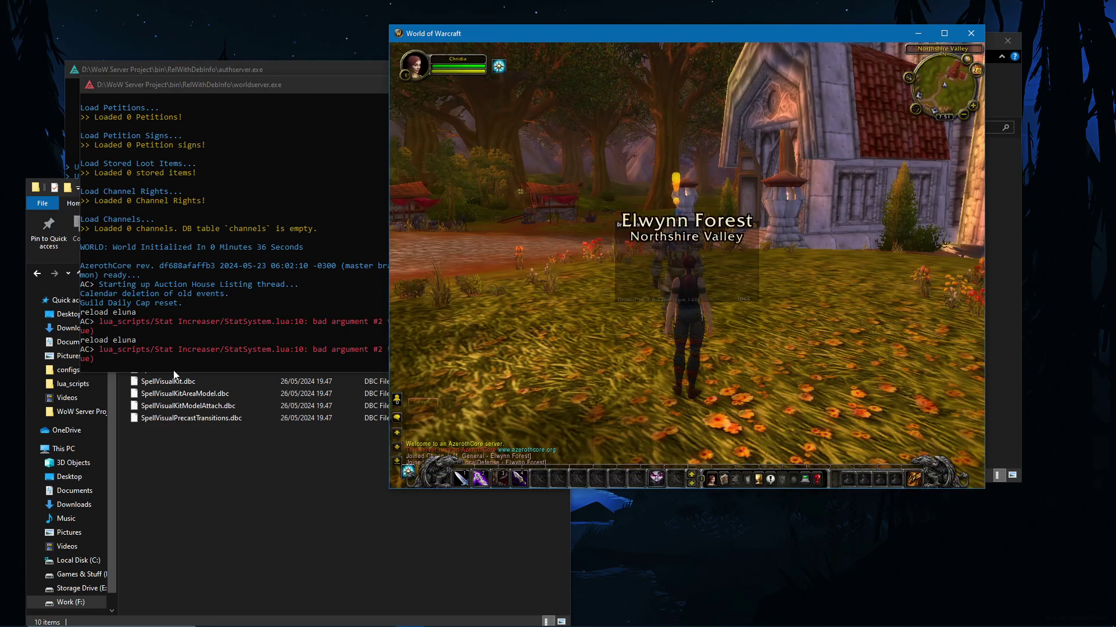
Step: Widen the worldserver console so its log lines fit
click(242, 362)
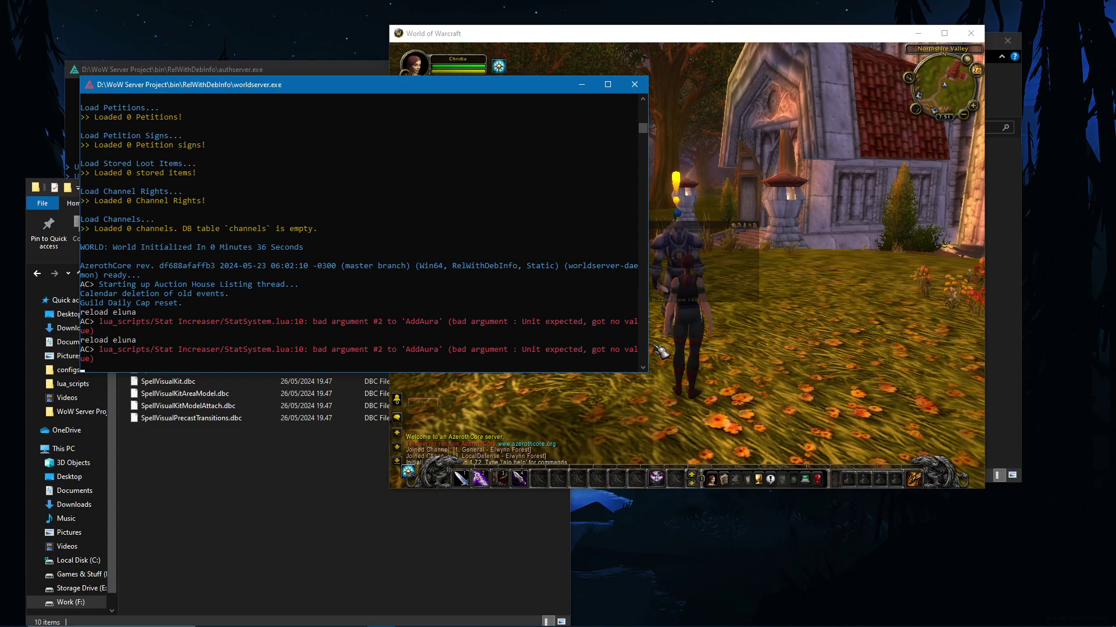
drag(651, 342, 685, 342)
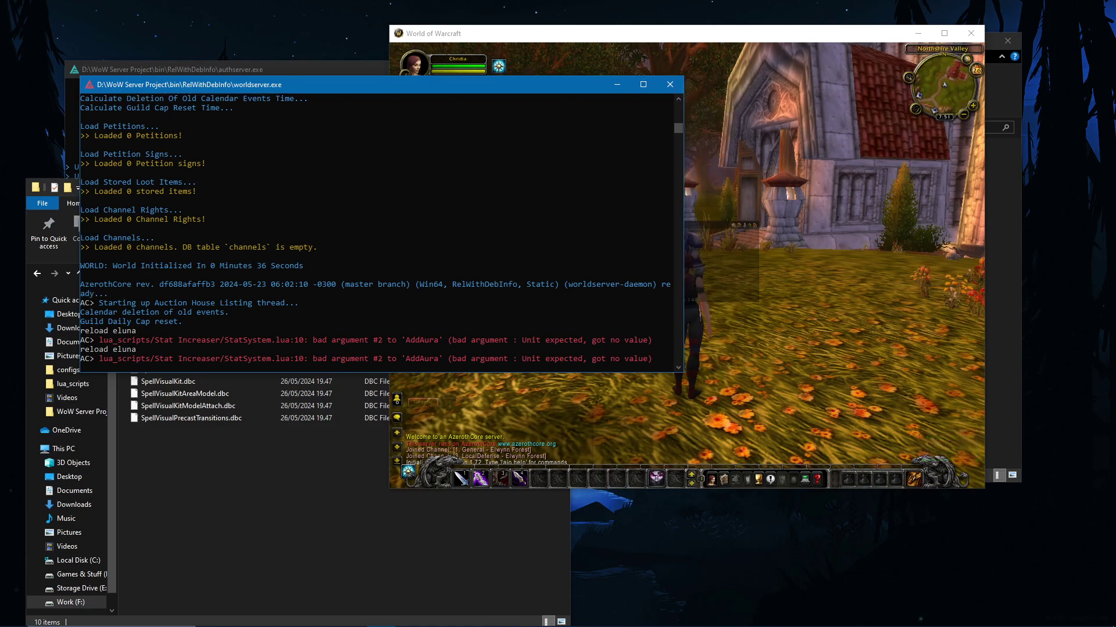
key(alt+Tab)
Step: Exit to character select, rerun 'reload eluna' in the console, and re-enter the world
click(735, 327)
key(Escape)
click(693, 291)
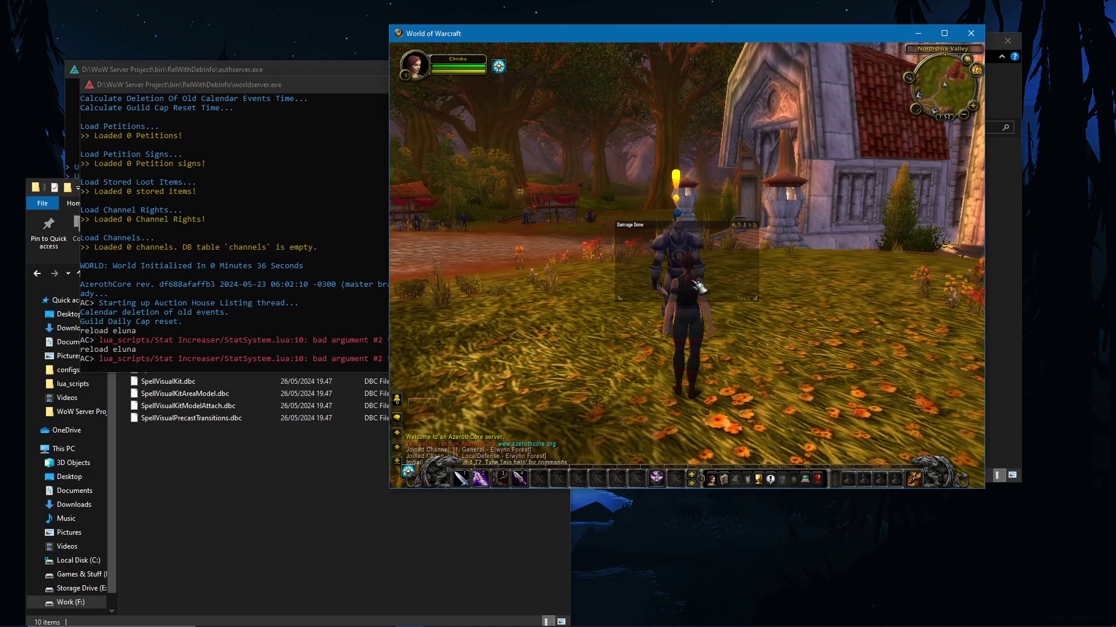
click(193, 321)
key(Up)
key(Return)
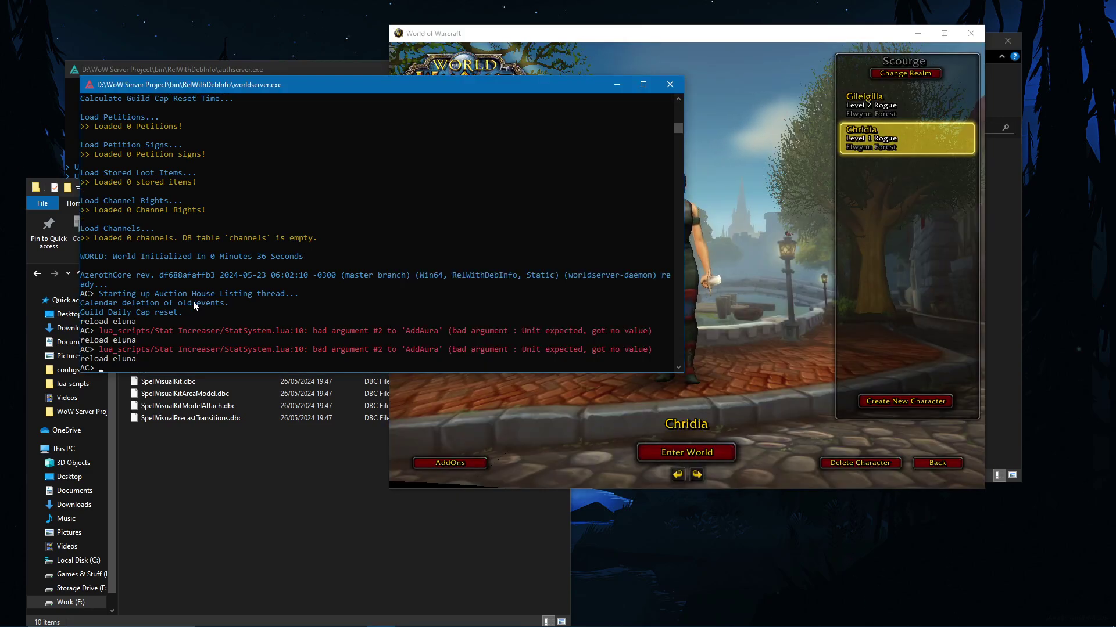
click(686, 452)
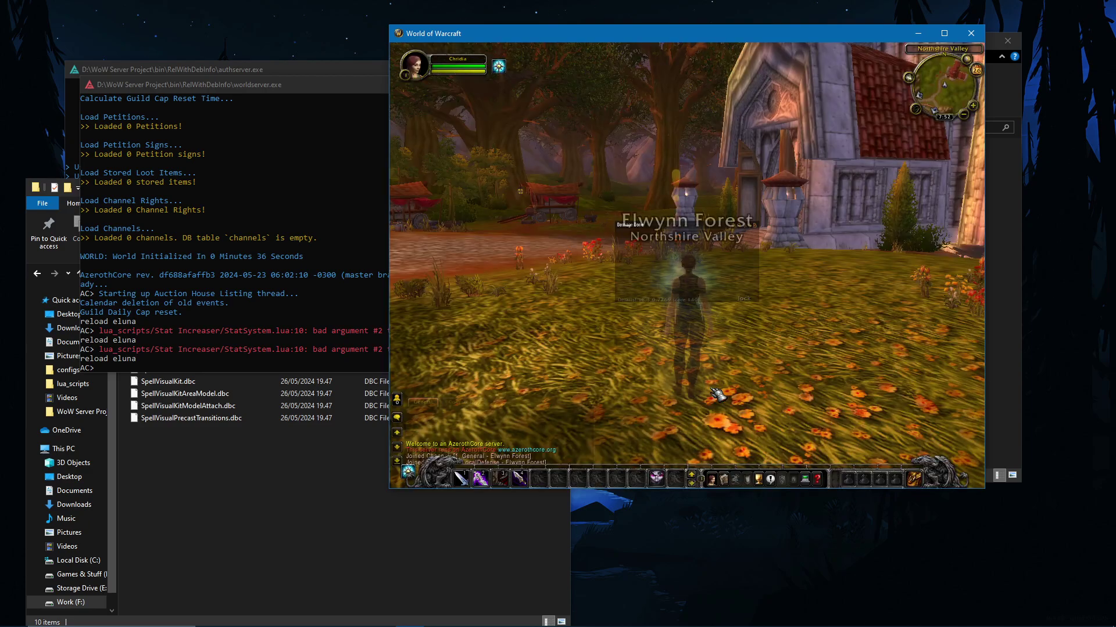
Step: Run the rogue toward the chapel steps and open her spellbook
drag(779, 292, 756, 291)
key(w)
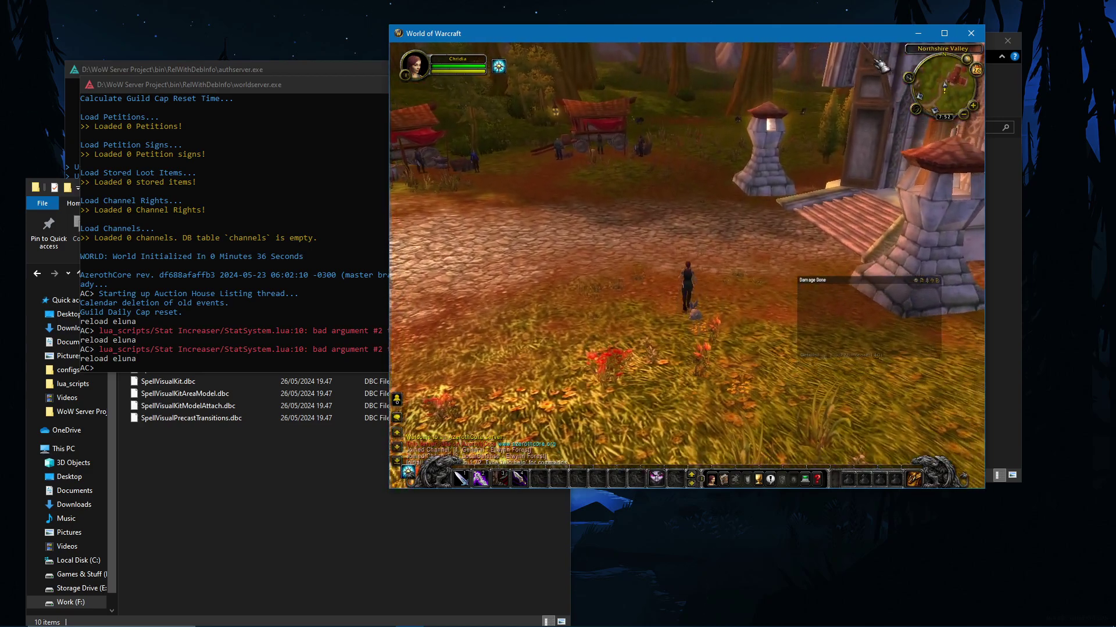
key(c)
key(a)
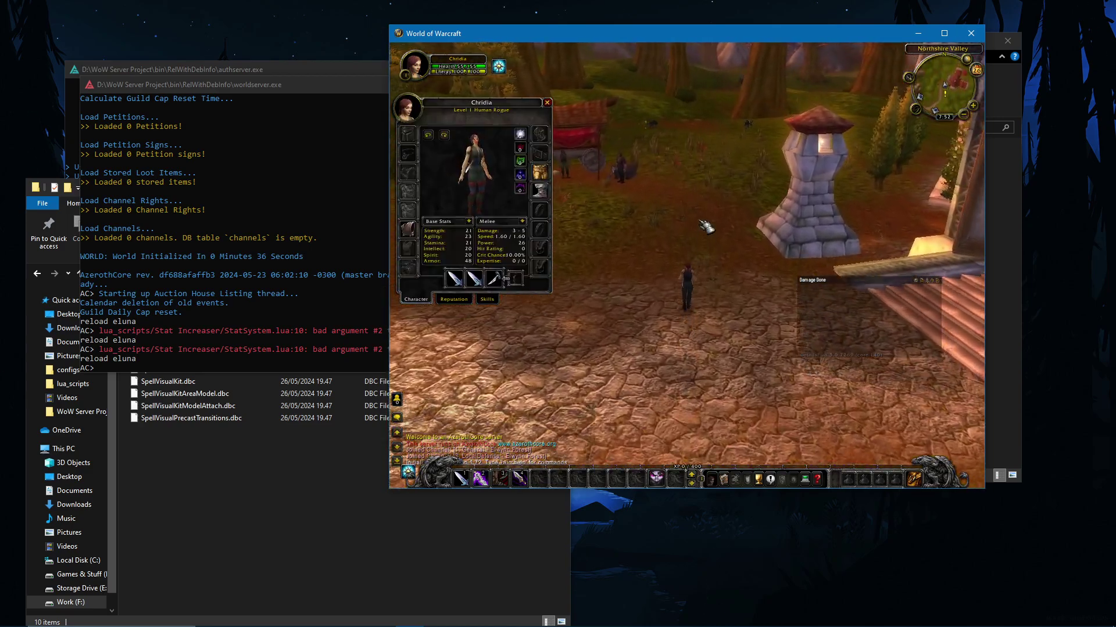
key(c)
key(c)
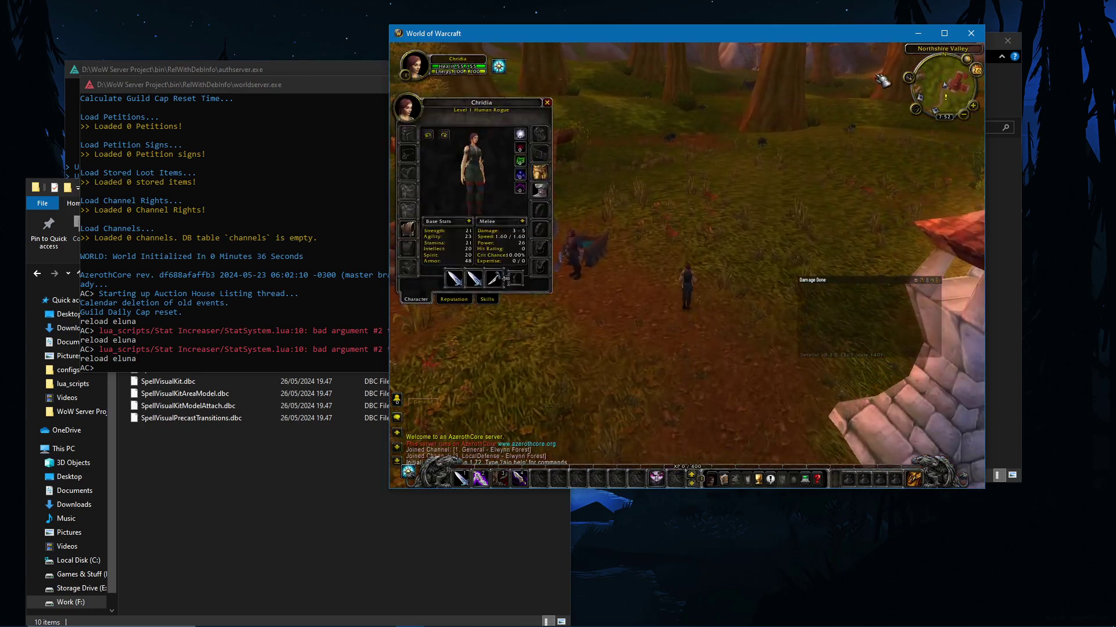
key(c)
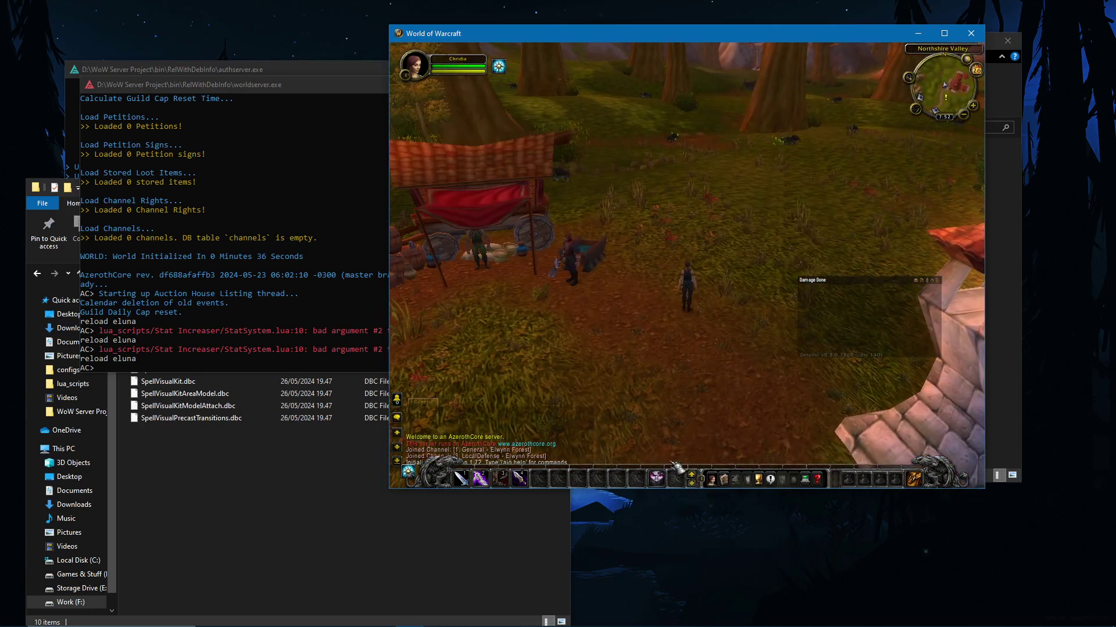
click(724, 479)
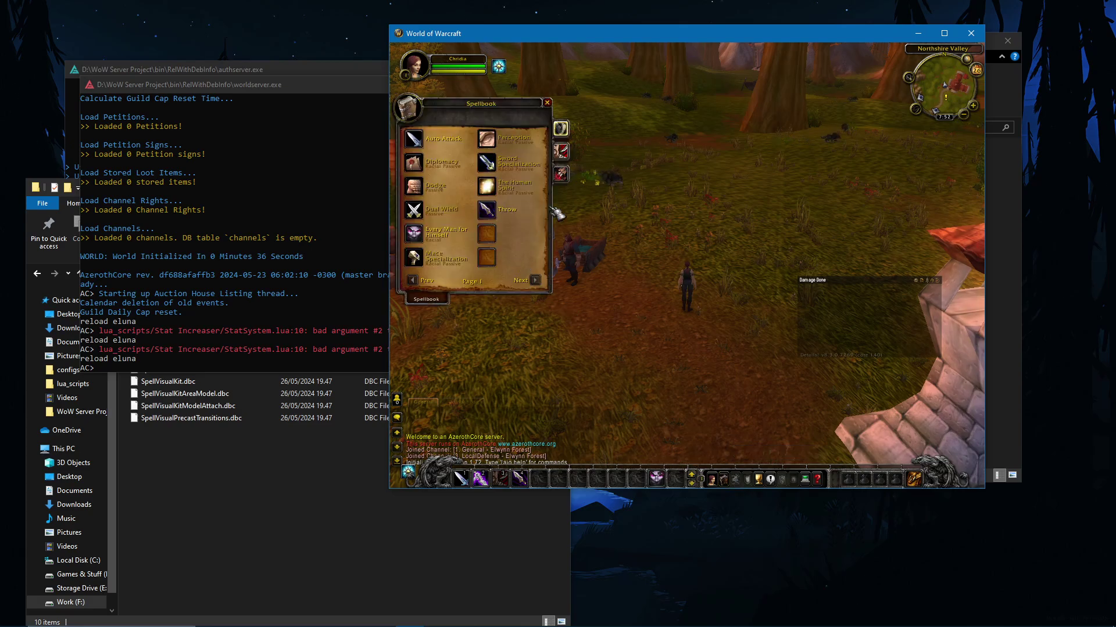
Step: Look through the Assassination and General pages of the spellbook
key(c)
key(c)
click(561, 151)
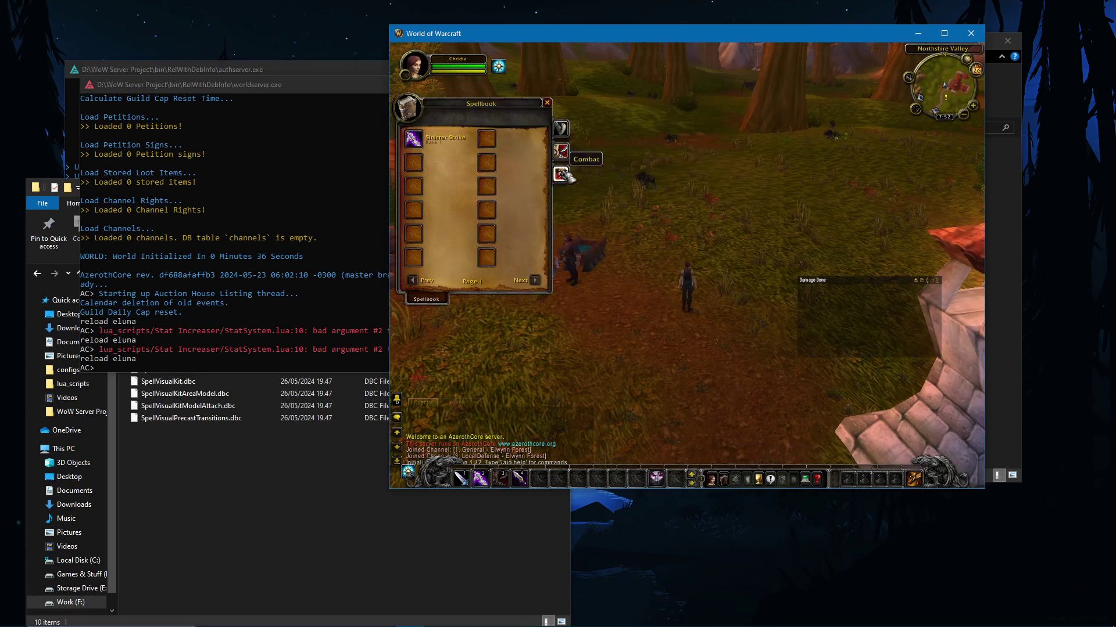
click(562, 129)
Step: Tab-target and kill the Diseased Young Wolf, then loot the Bent Large Shield from its corpse
key(a)
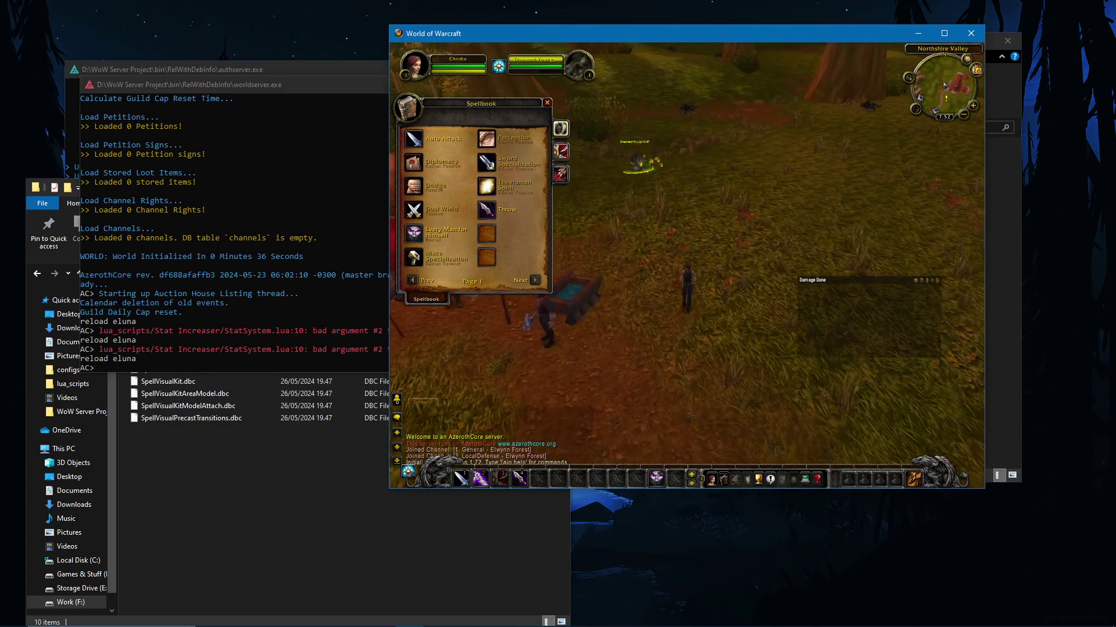
key(Tab)
key(w)
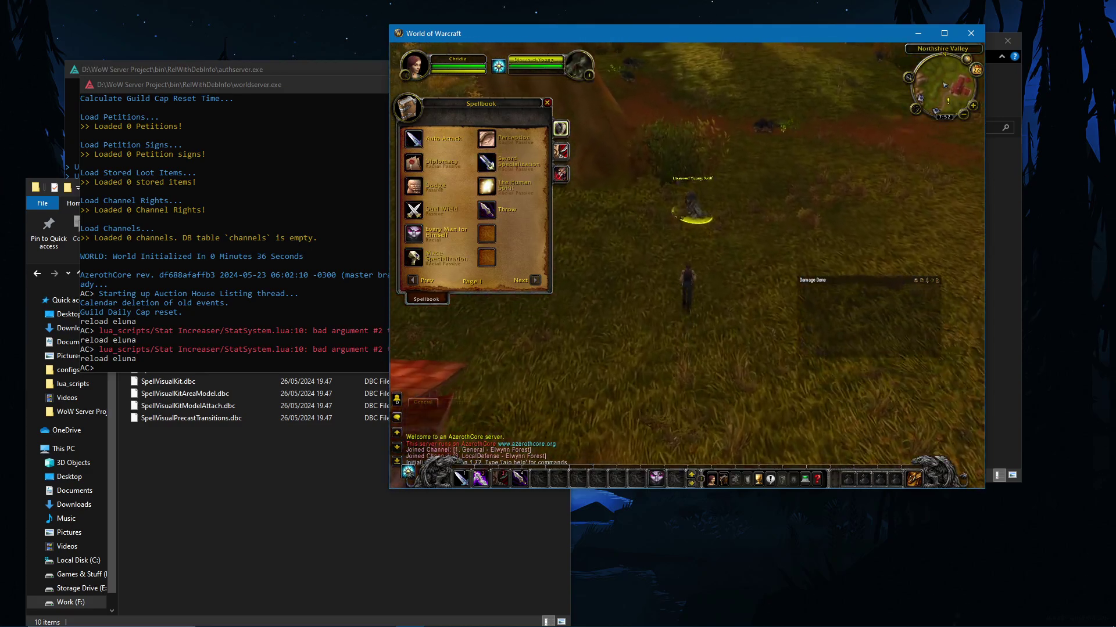
key(2)
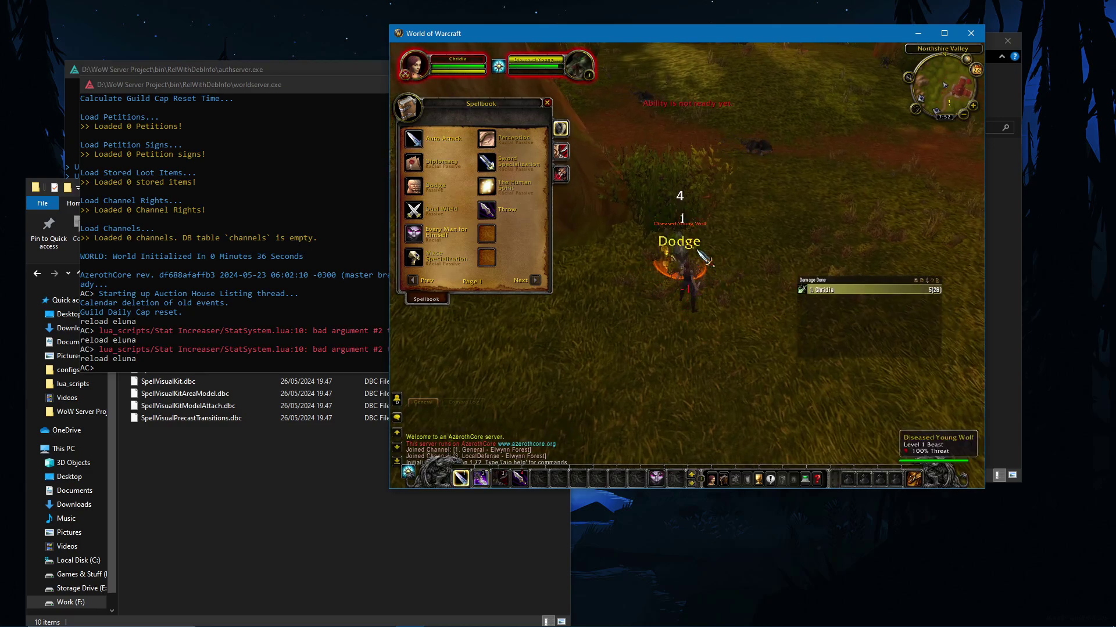
key(2)
key(2)
key(2)
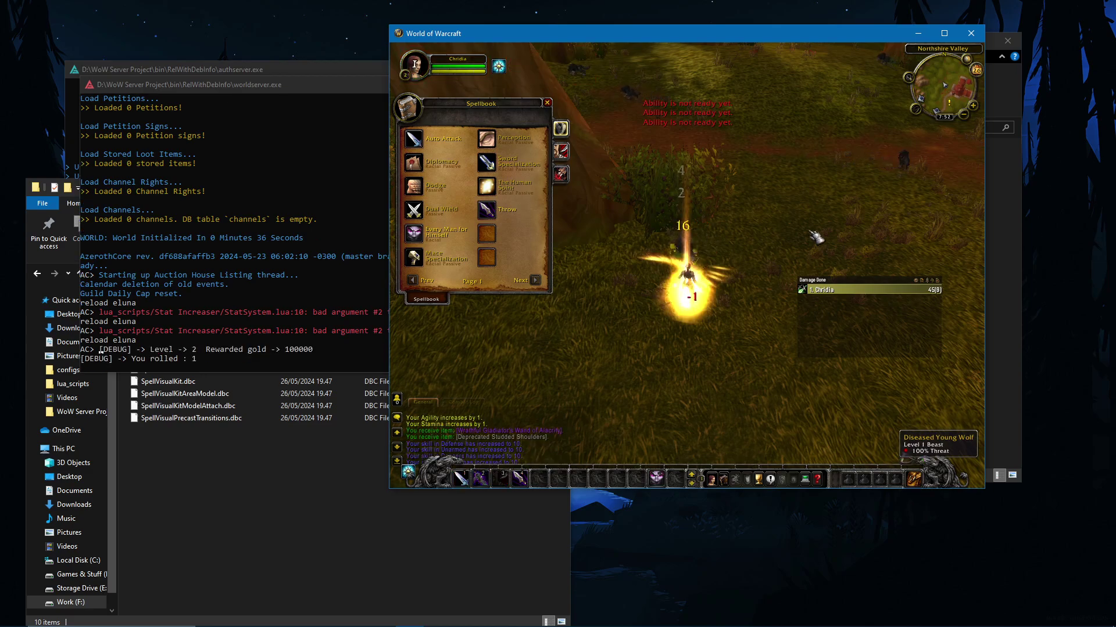
right_click(733, 284)
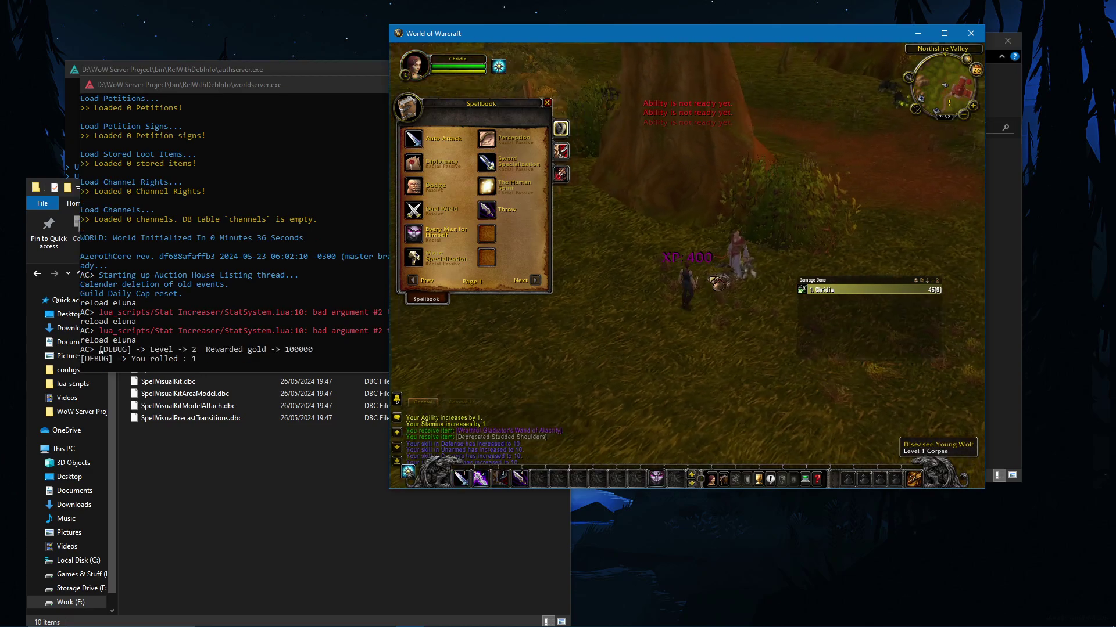
click(733, 285)
key(a)
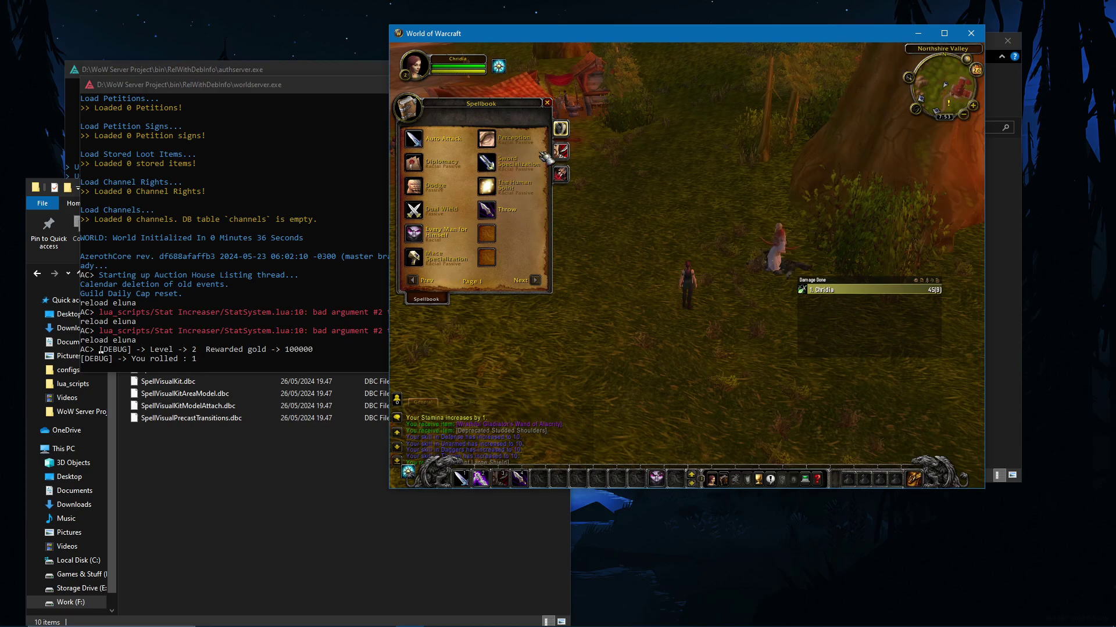
Step: Close the spellbook and check the character sheet to confirm the rogue is level 2
click(546, 102)
key(a)
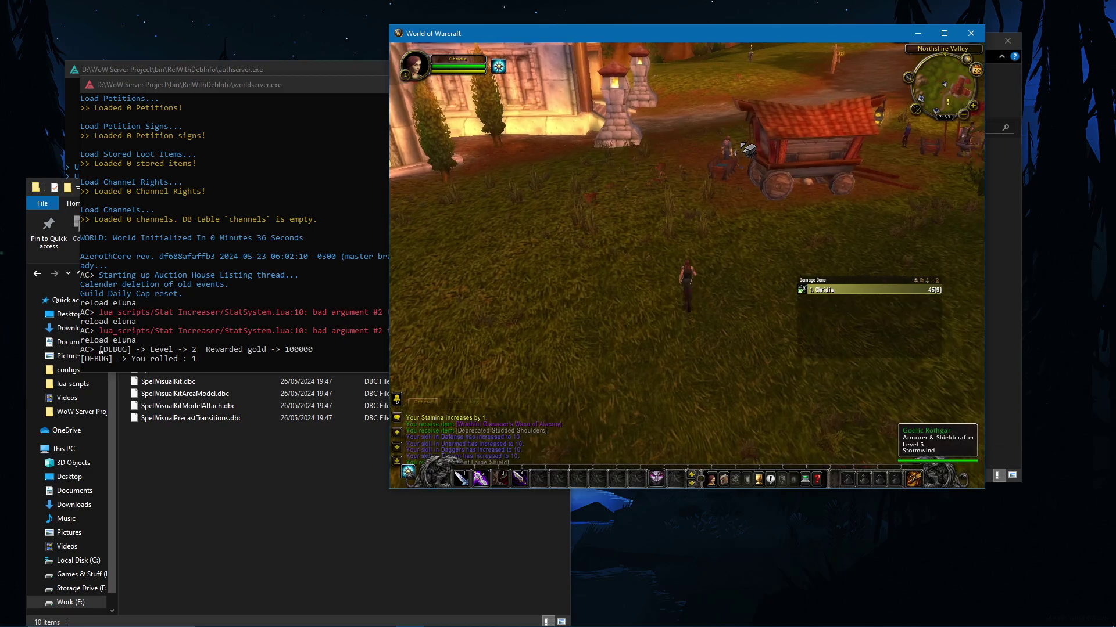
key(c)
key(w)
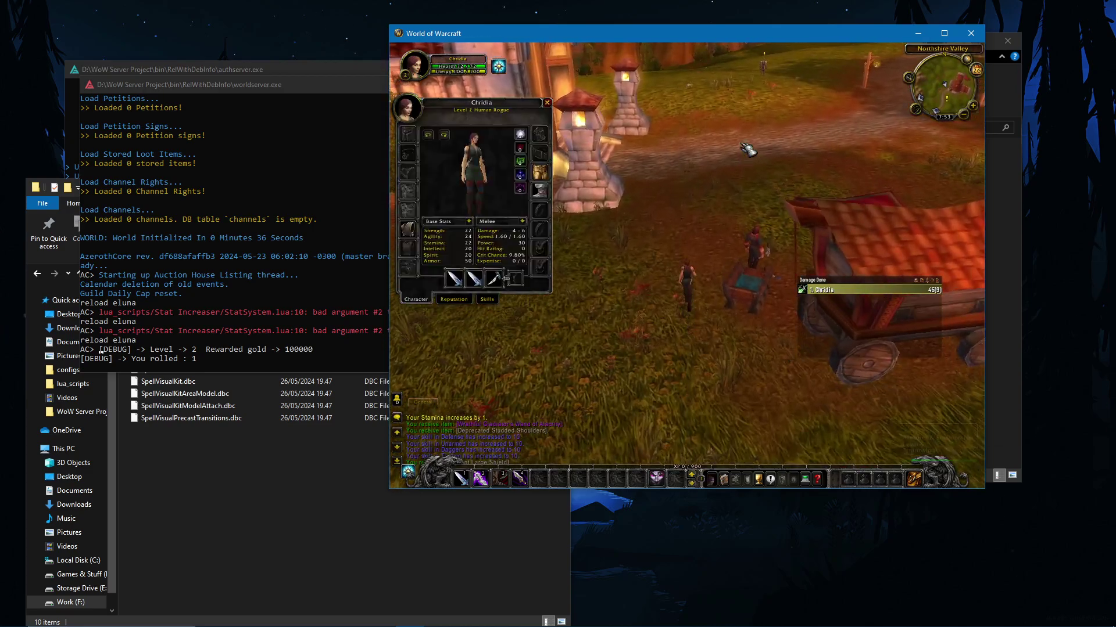
key(a)
key(c)
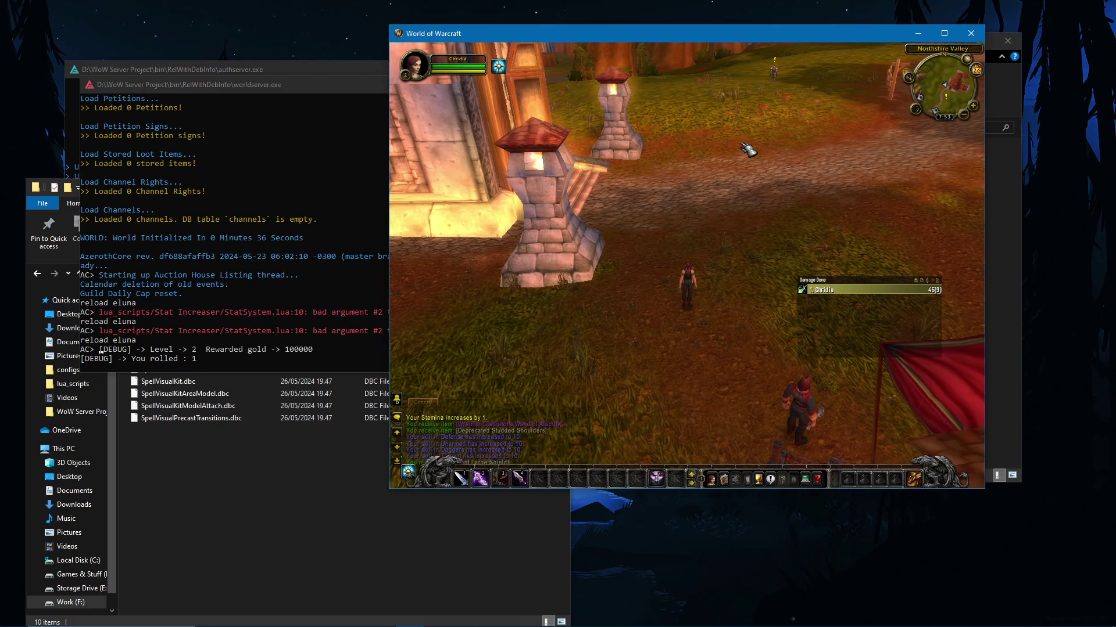
Step: Glance at the worldserver console, return to the game, and dismiss the Start menu
click(342, 145)
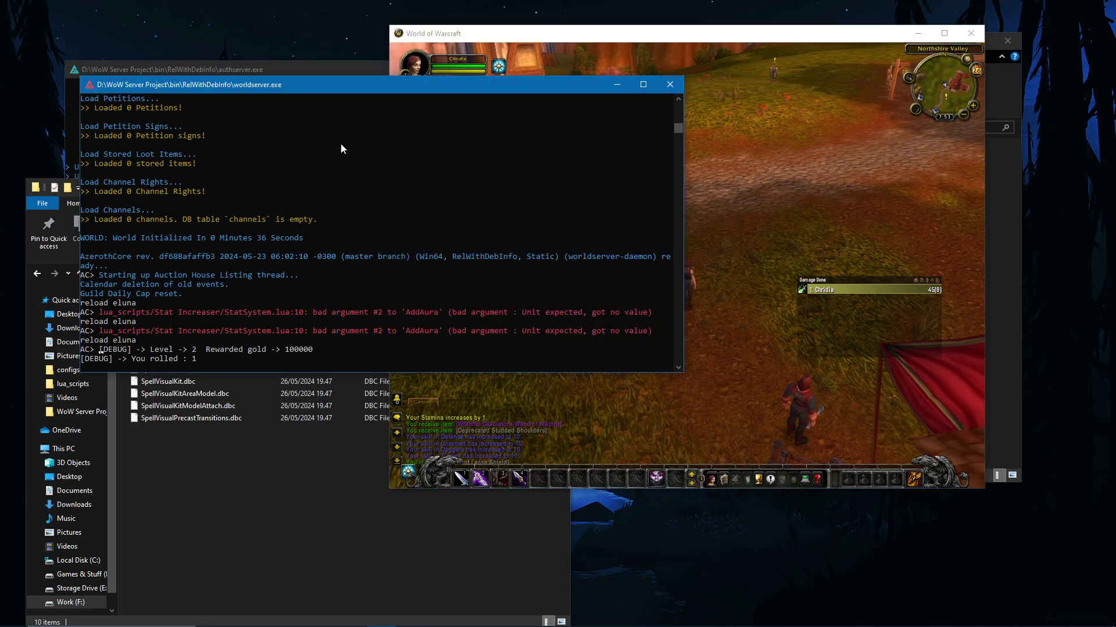
click(778, 193)
key(a)
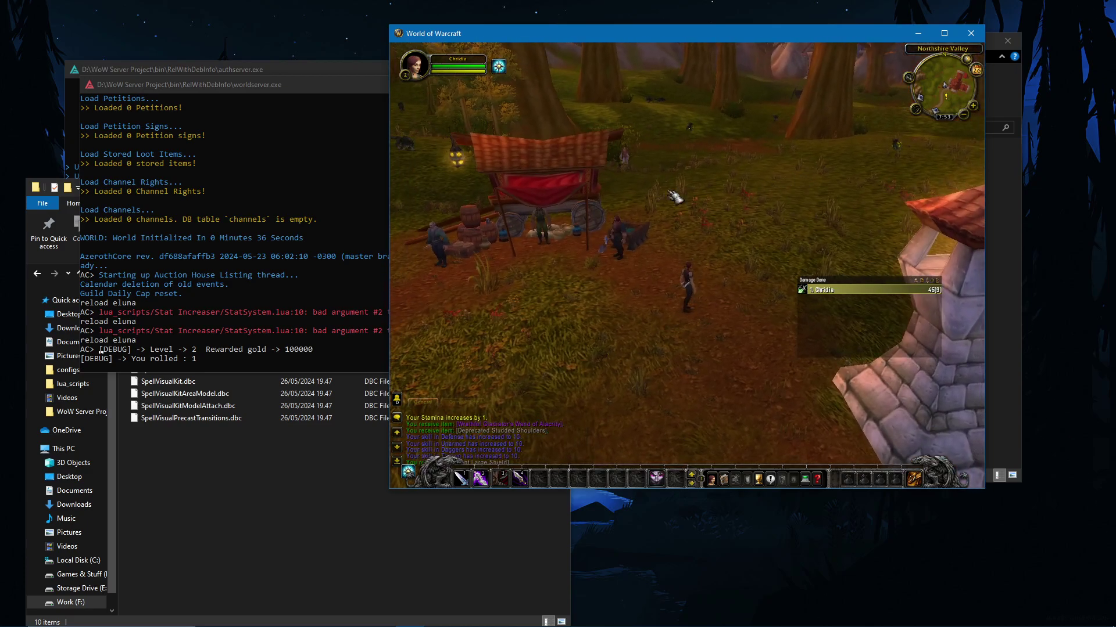
key(super)
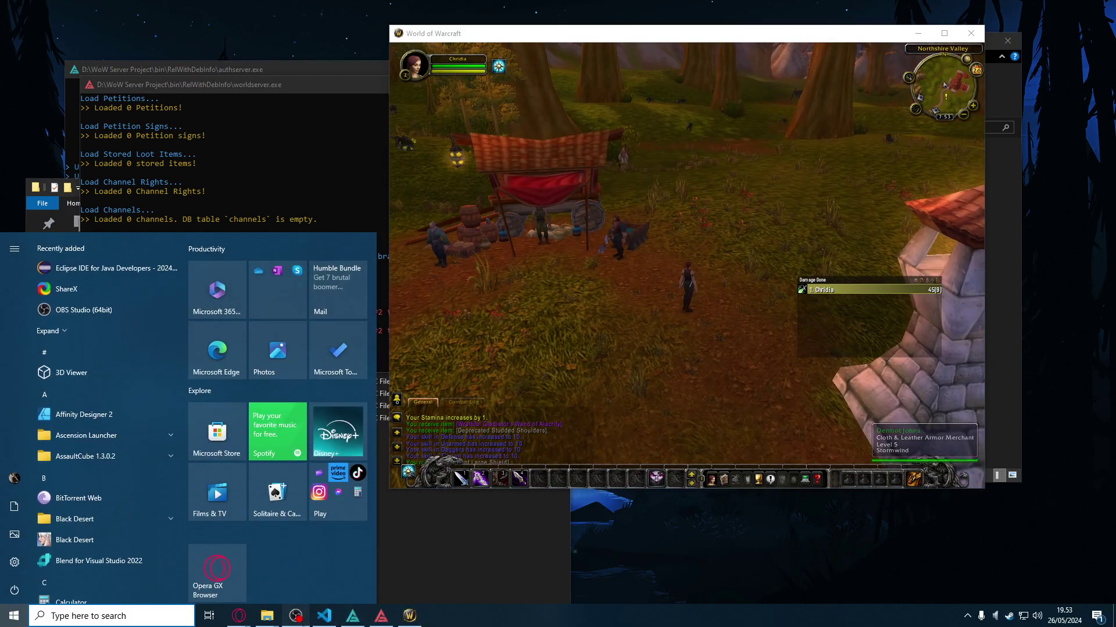
click(864, 517)
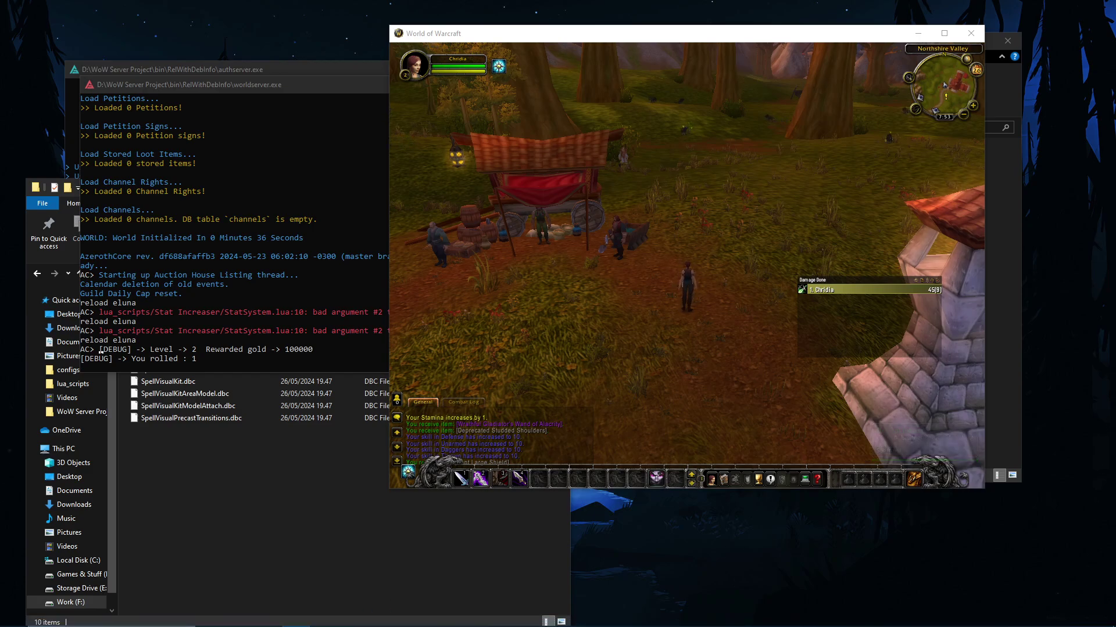